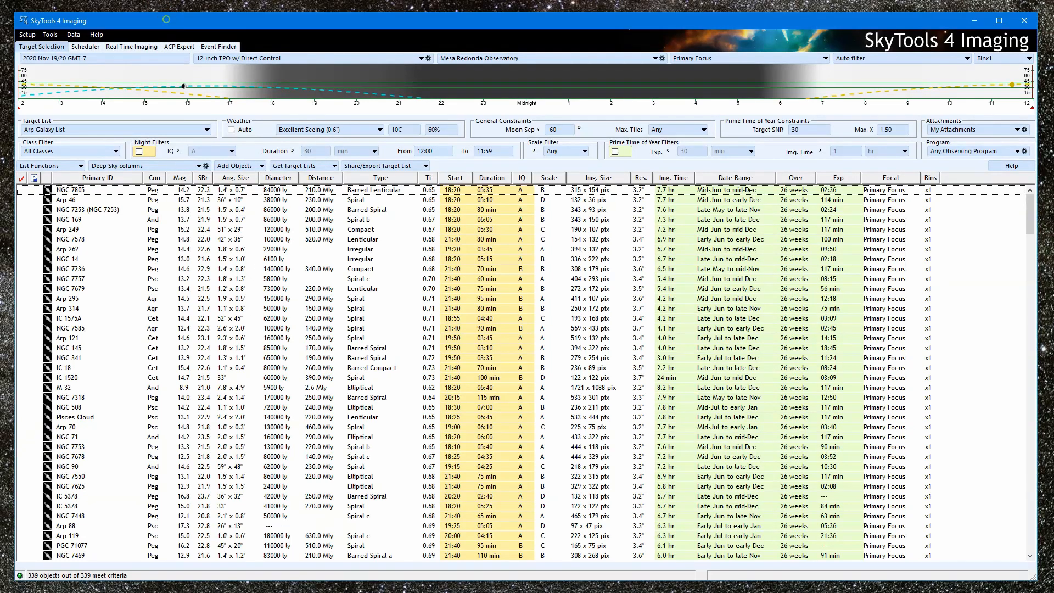
Step: Open the Database Power Search tool for adding objects to the target list
{"action": "left_click", "coordinate": [166, 20]}
{"action": "left_click", "coordinate": [262, 167]}
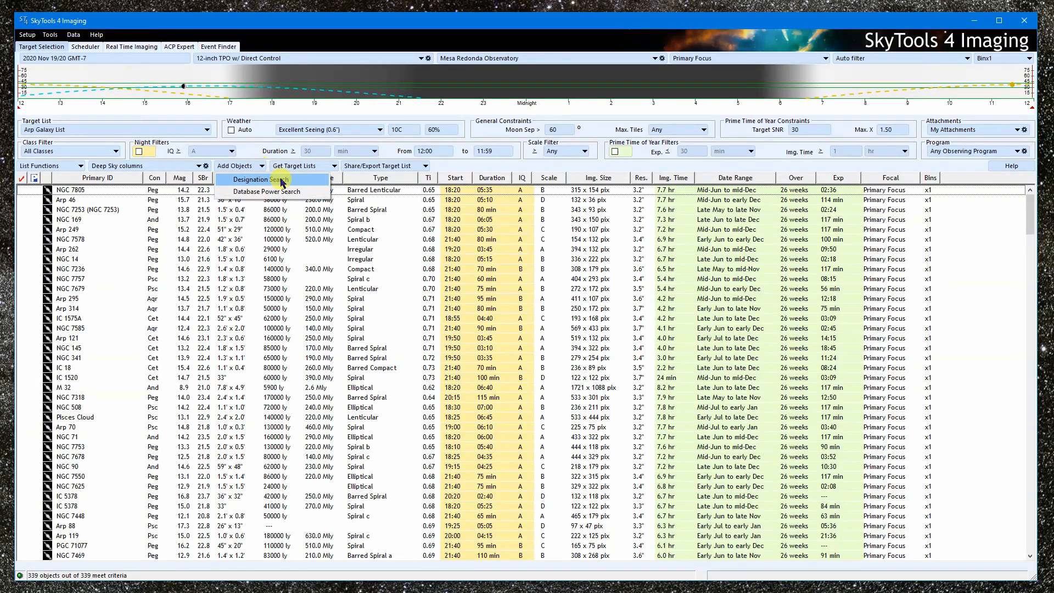
{"action": "left_click", "coordinate": [318, 193]}
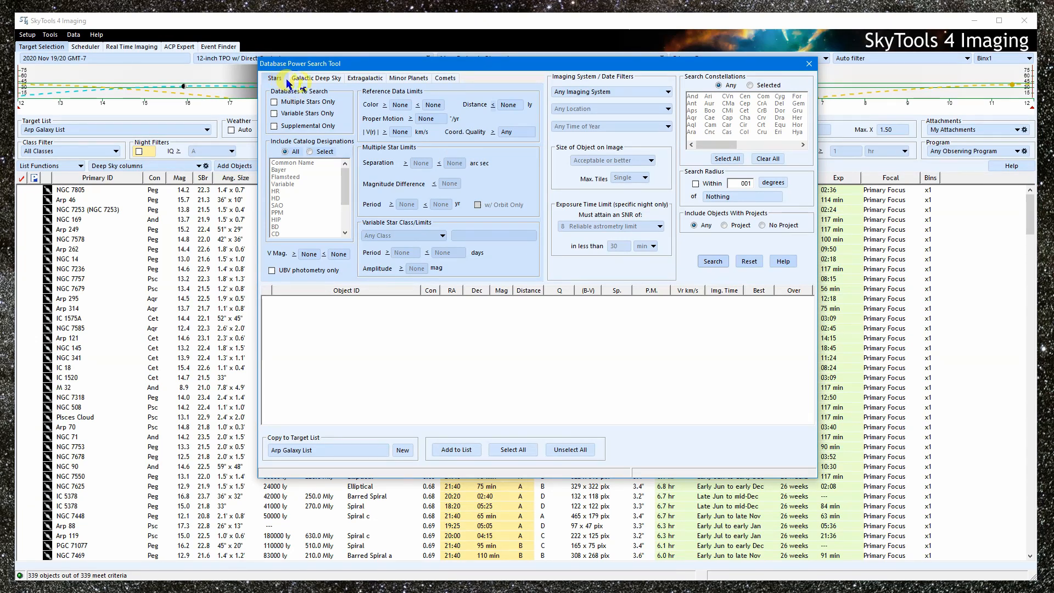
Step: Review the search options for Galactic Deep Sky, Extragalactic, Minor Planets and Comets, and return to the Stars options
{"action": "left_click", "coordinate": [334, 82]}
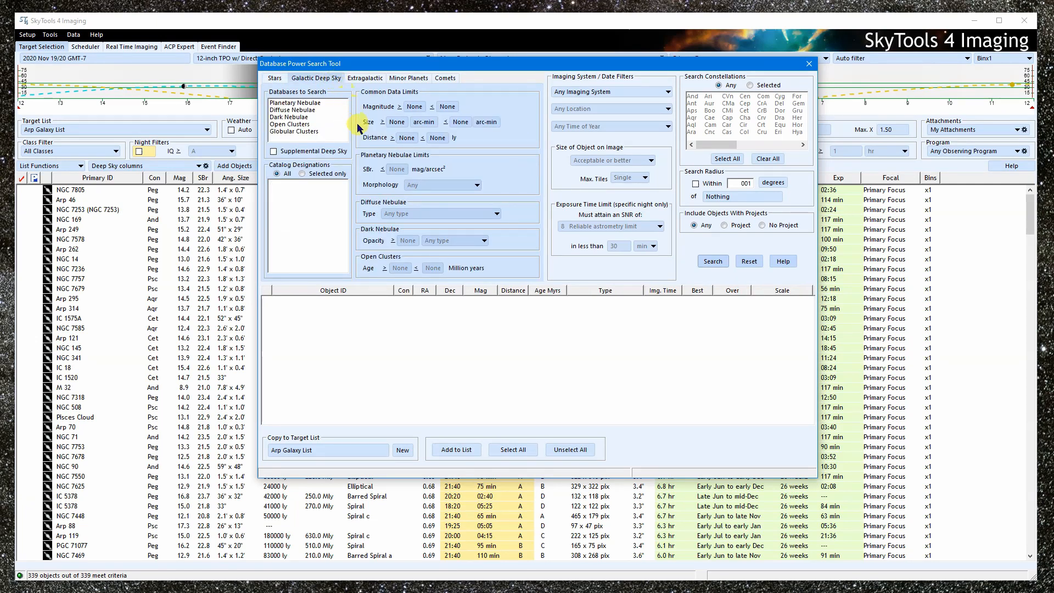
{"action": "left_click", "coordinate": [365, 79]}
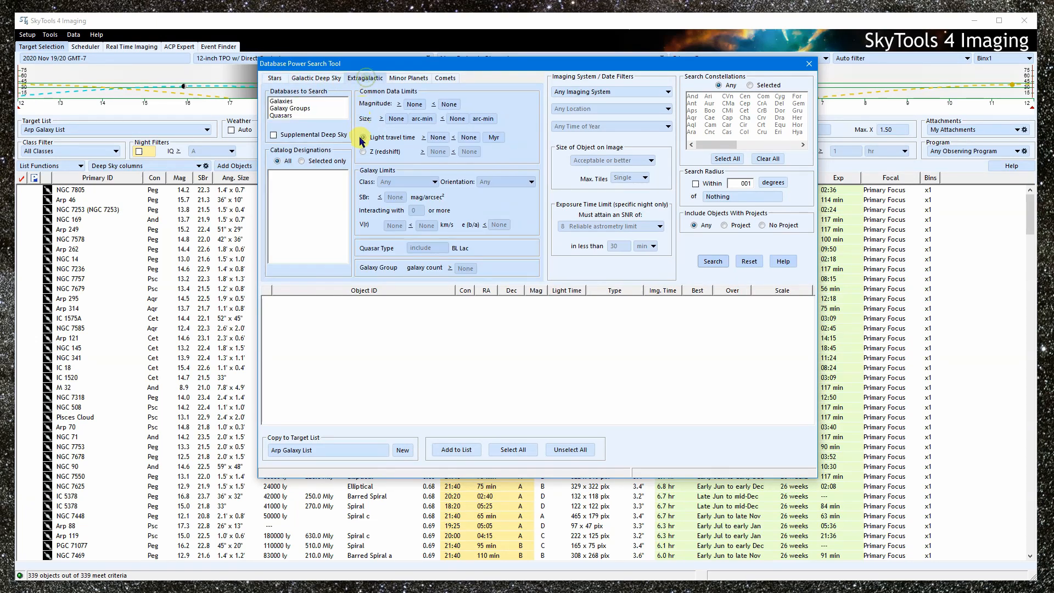
{"action": "left_click", "coordinate": [409, 79]}
{"action": "left_click", "coordinate": [444, 78]}
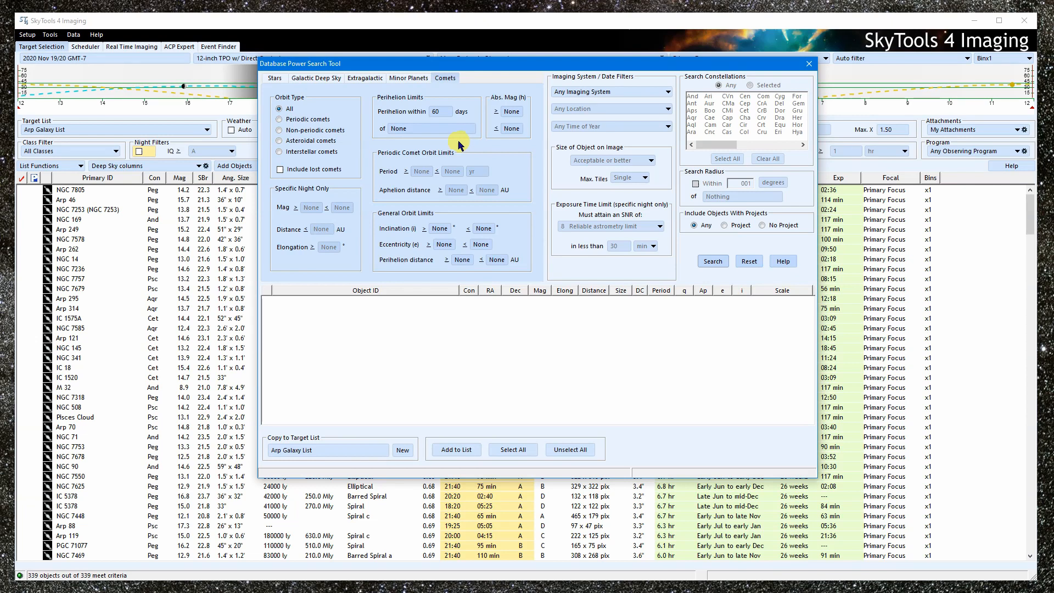
{"action": "left_click", "coordinate": [274, 78]}
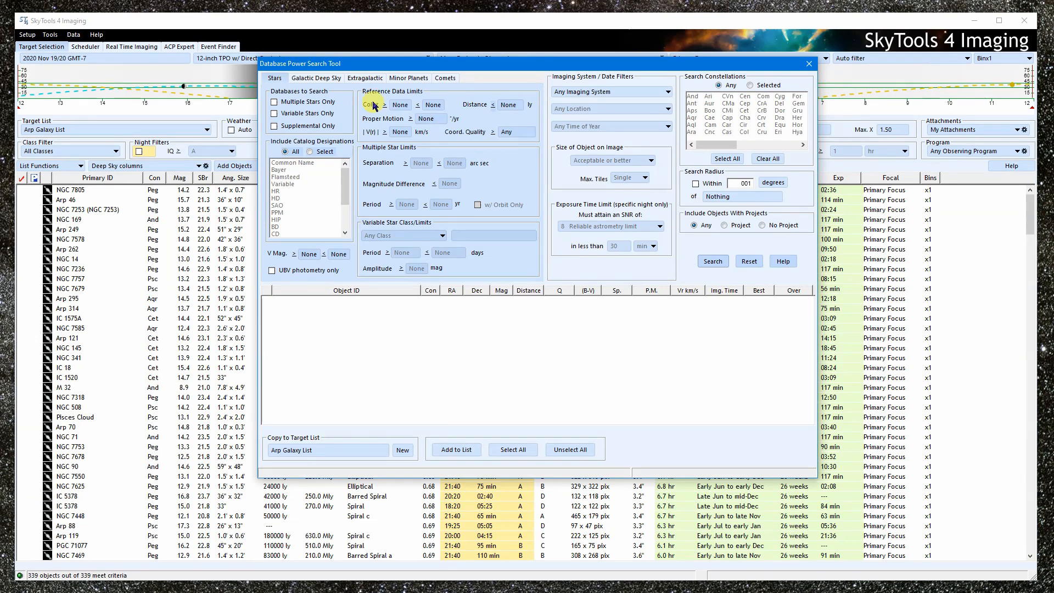
Step: Try the Multiple Stars Only, Variable Stars Only and Supplemental Only database restrictions, and clear them all
{"action": "left_click", "coordinate": [328, 102]}
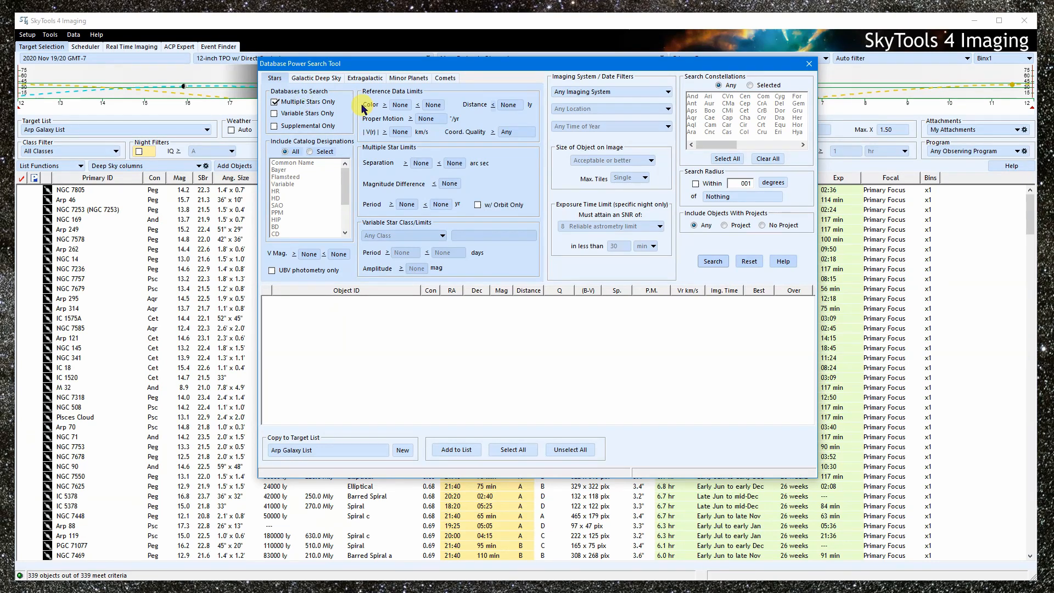
{"action": "left_click", "coordinate": [321, 113]}
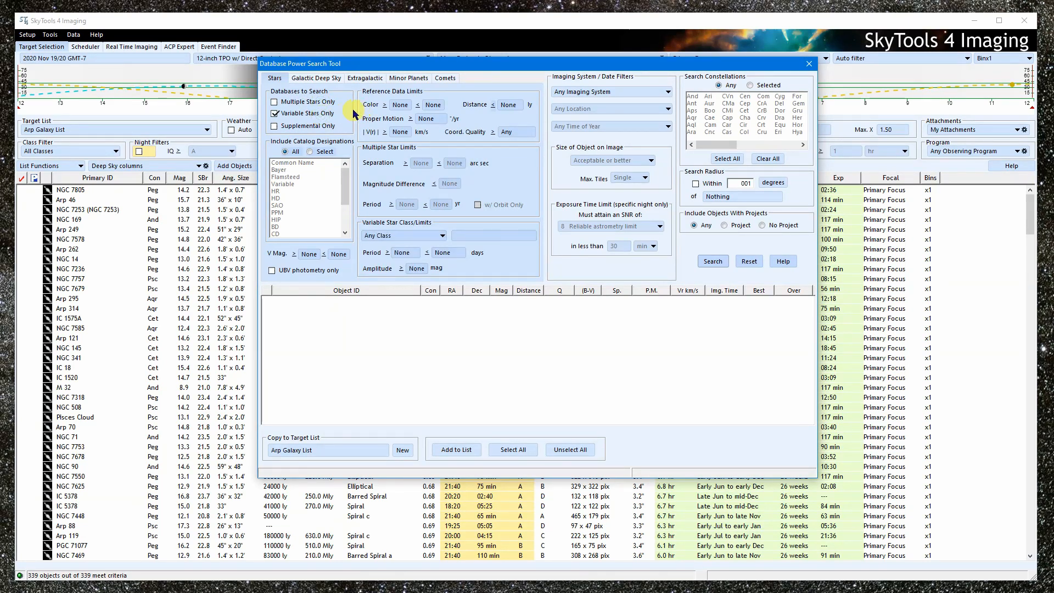
{"action": "left_click", "coordinate": [326, 103]}
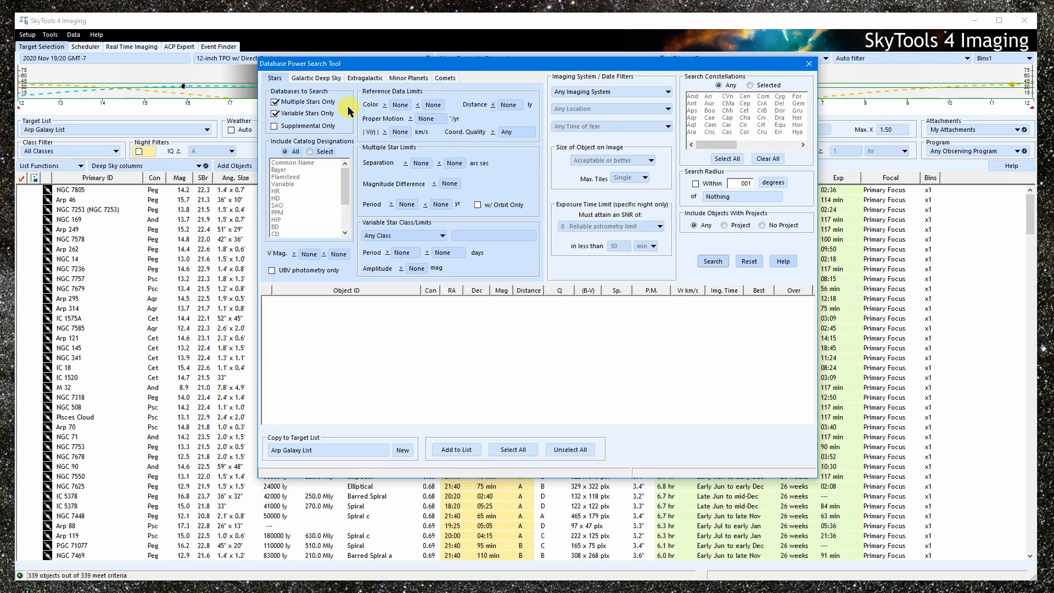
{"action": "left_click", "coordinate": [310, 102]}
{"action": "left_click", "coordinate": [309, 114]}
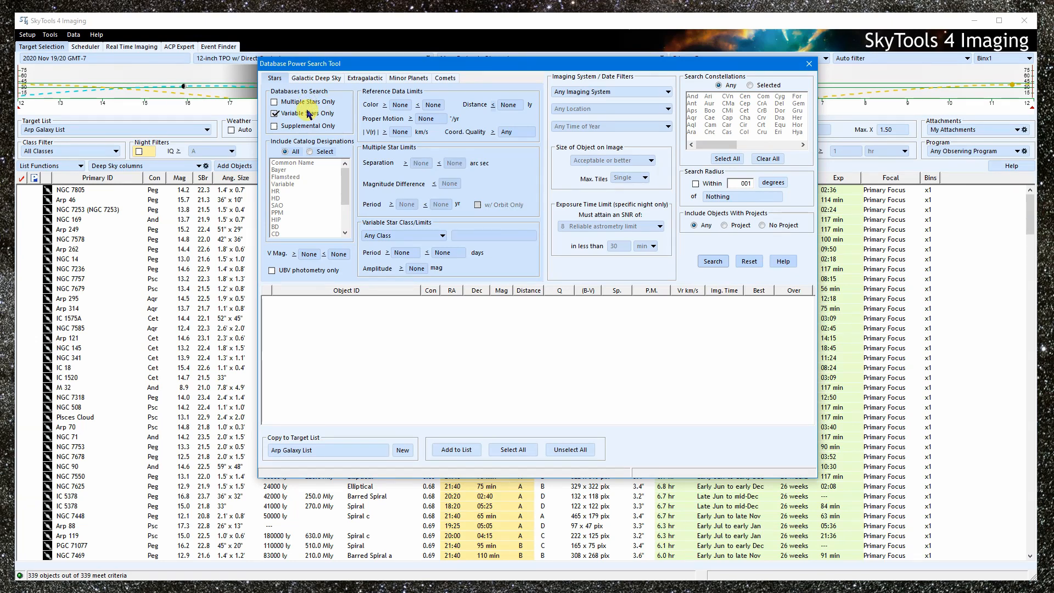
{"action": "left_click", "coordinate": [311, 127]}
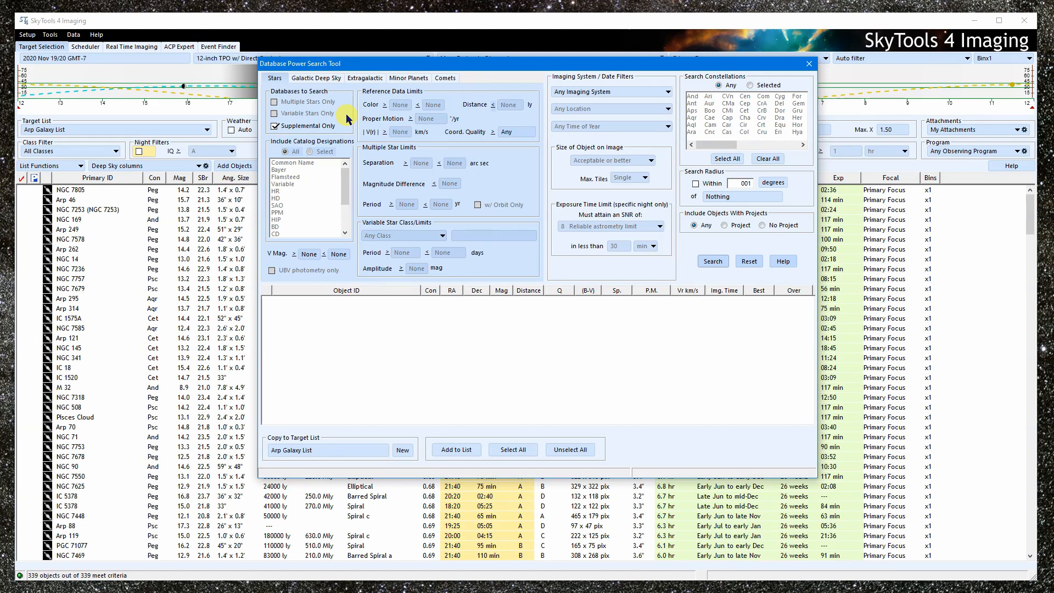
{"action": "left_click", "coordinate": [347, 124]}
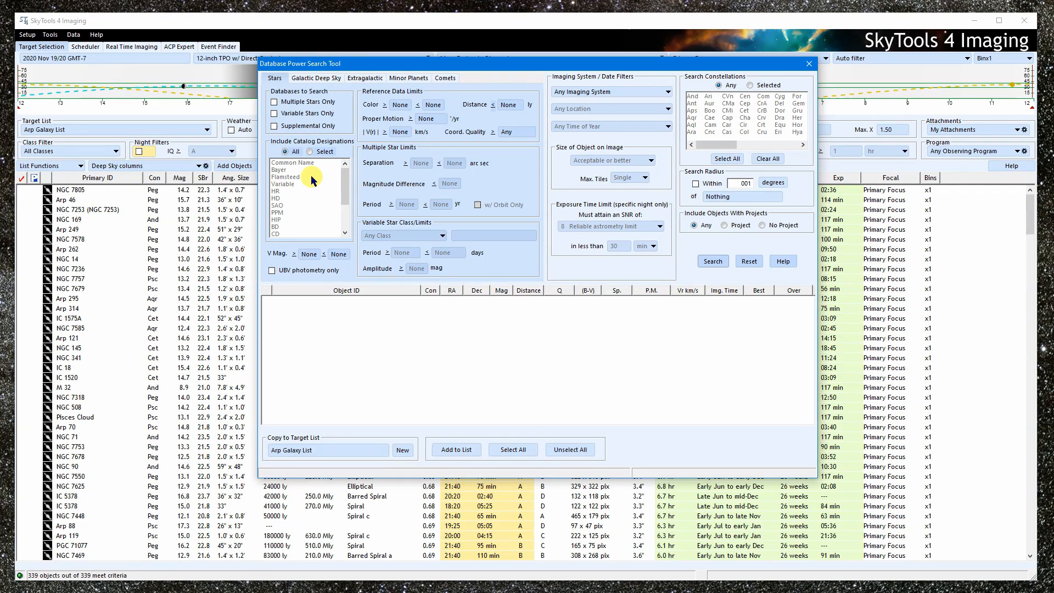
Step: Restrict the star search to selected catalog designations and choose Common Name
{"action": "left_click", "coordinate": [323, 152]}
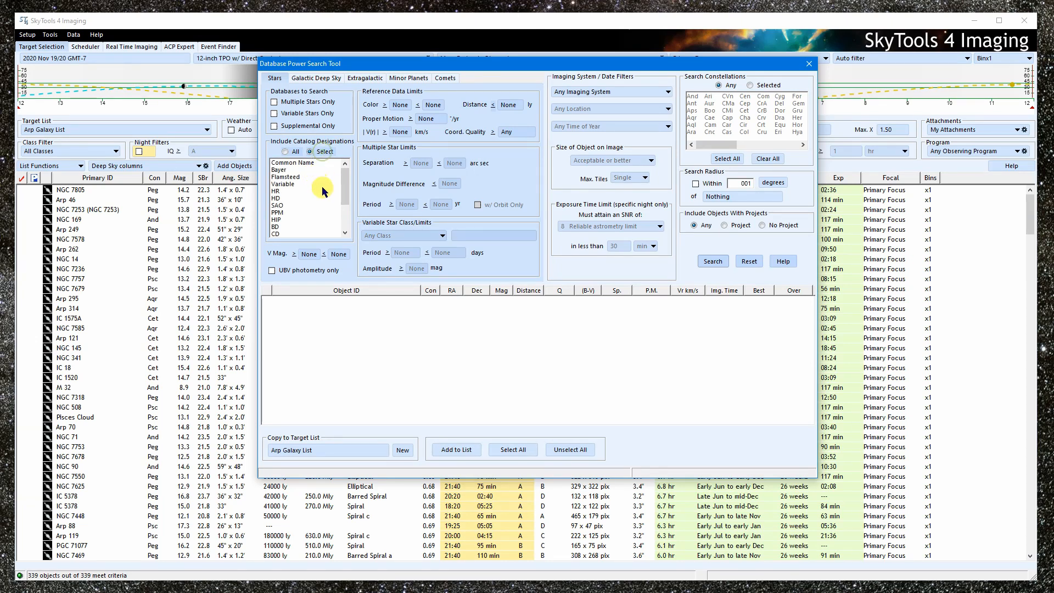
{"action": "mouse_move", "coordinate": [345, 183]}
{"action": "left_mouse_down"}
{"action": "mouse_move", "coordinate": [347, 216]}
{"action": "mouse_move", "coordinate": [348, 176]}
{"action": "left_mouse_up"}
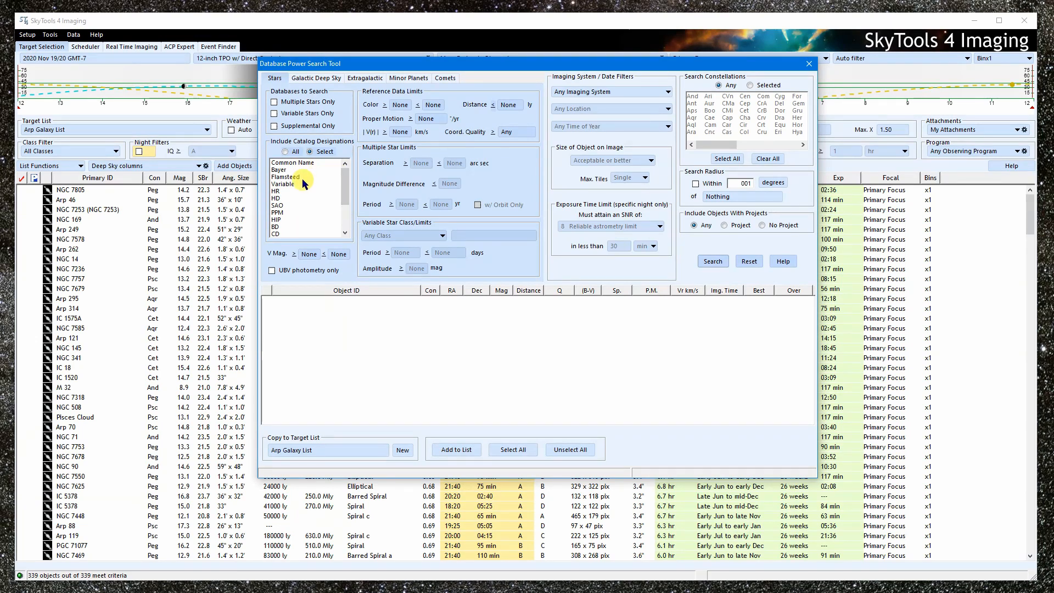
{"action": "left_click", "coordinate": [311, 164]}
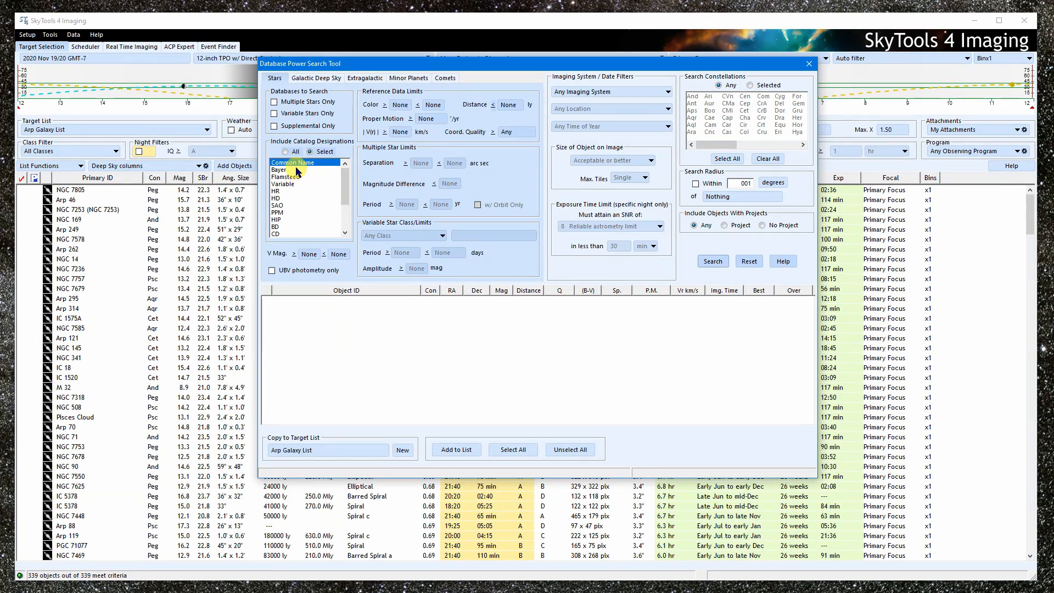
Step: Try adding Bayer and Flamsteed to the selected catalog designations, and remove both again
{"action": "left_click", "coordinate": [303, 170]}
{"action": "left_click", "coordinate": [303, 178]}
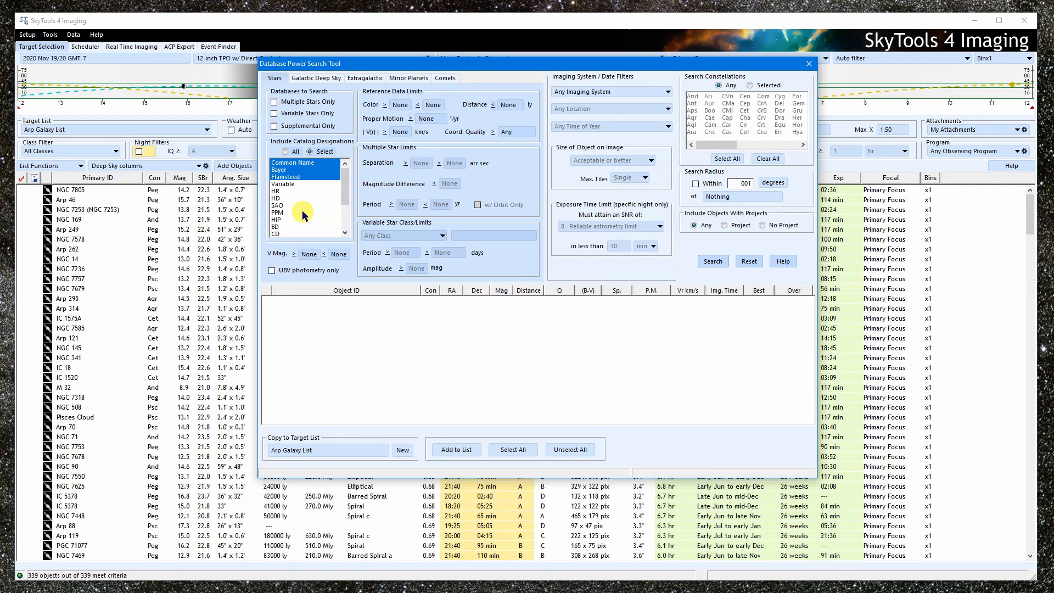
{"action": "left_click", "coordinate": [302, 178]}
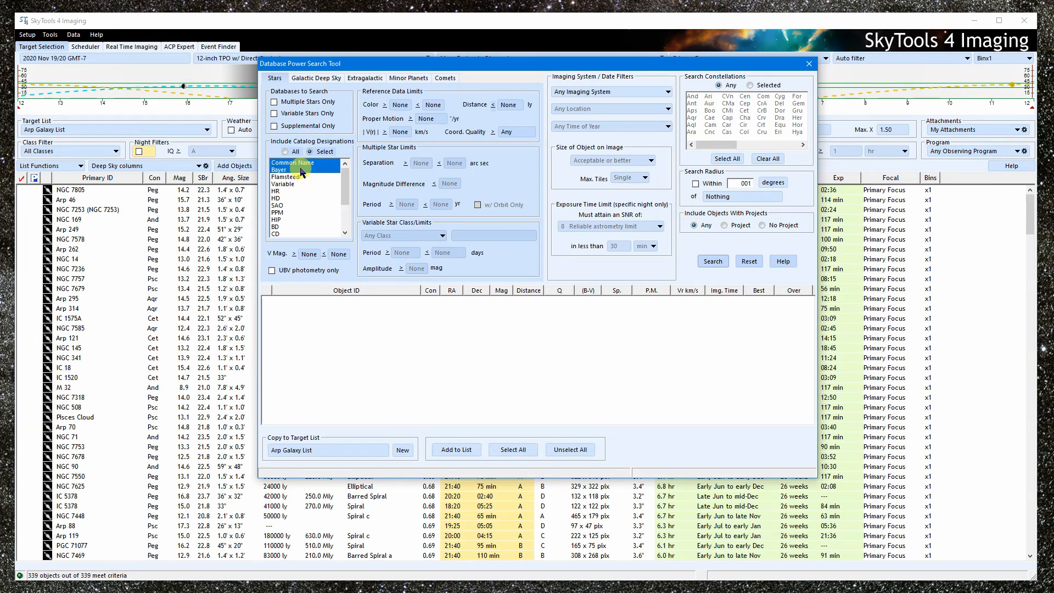
{"action": "left_click", "coordinate": [301, 170]}
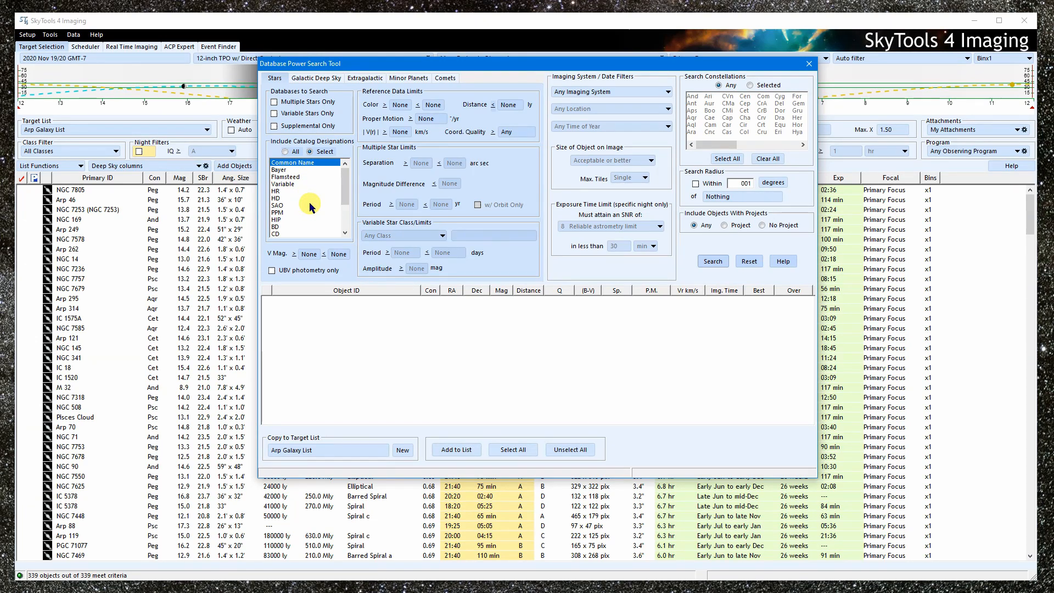
Step: Search for variable stars only and sort the results by constellation
{"action": "left_click", "coordinate": [275, 114]}
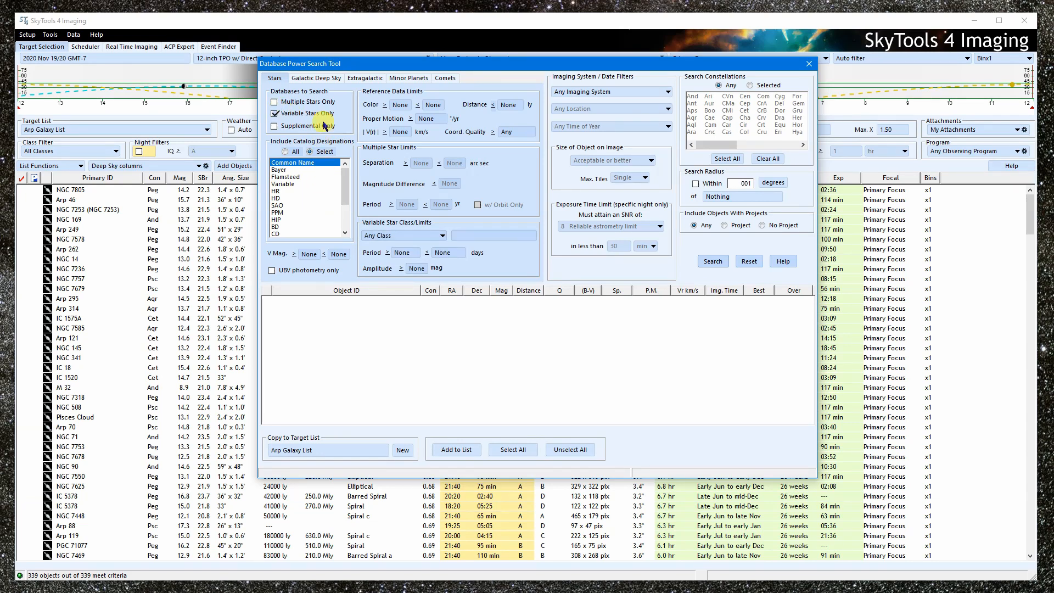
{"action": "left_click", "coordinate": [712, 261]}
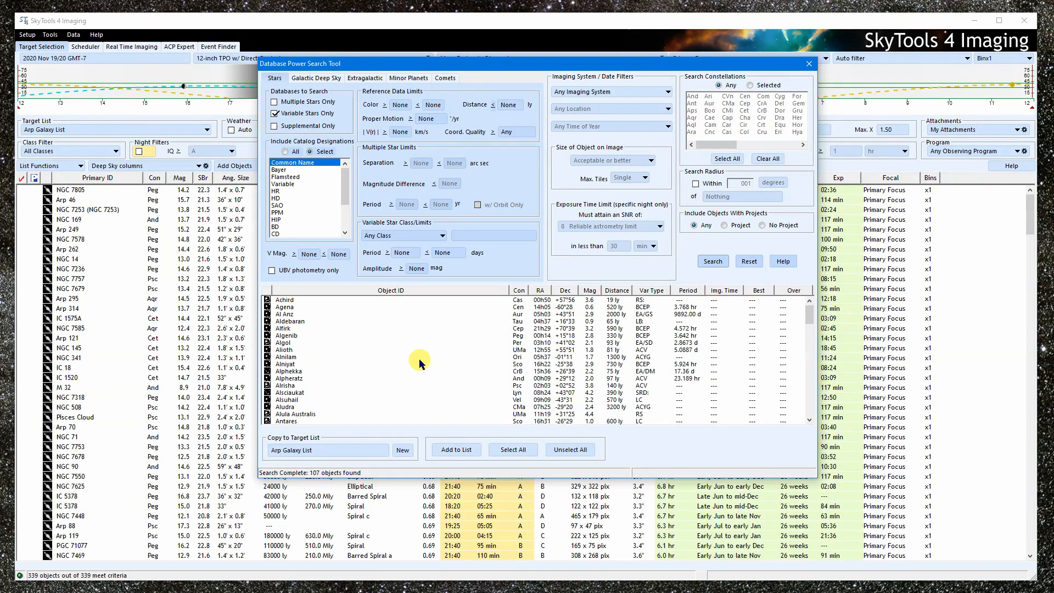
{"action": "left_click", "coordinate": [520, 291]}
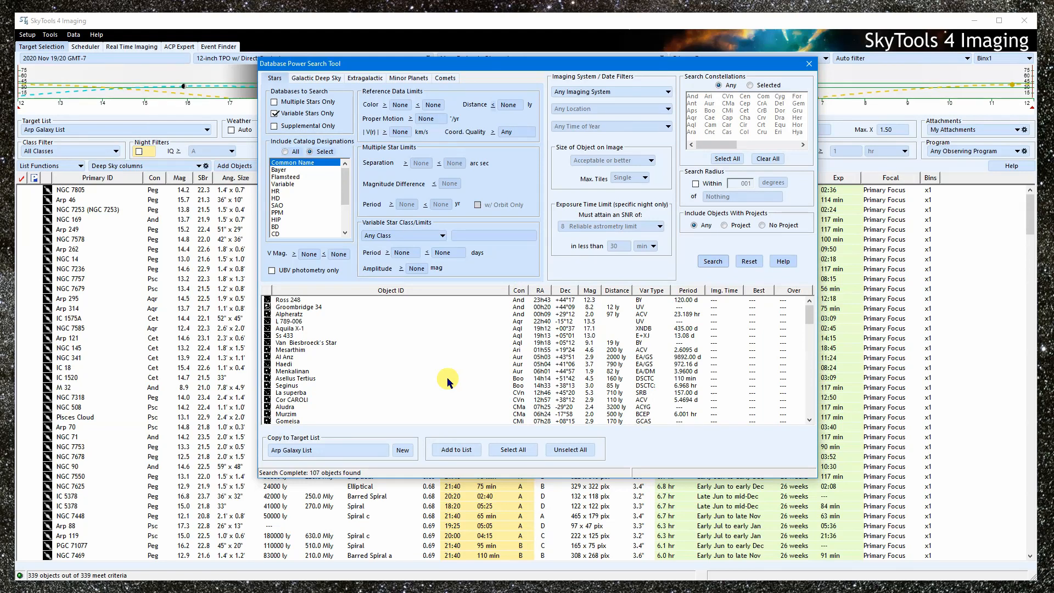
Step: Examine the object information for Van Biesbroeck's Star, including its YearBar chart and available actions, and close it
{"action": "double_click", "coordinate": [319, 342]}
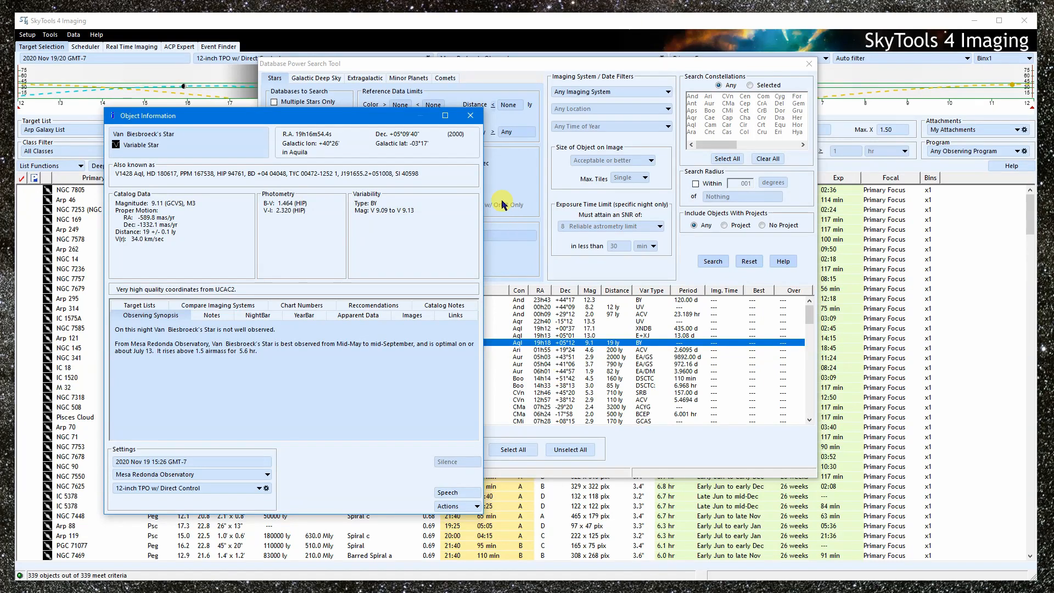
{"action": "left_click", "coordinate": [472, 117]}
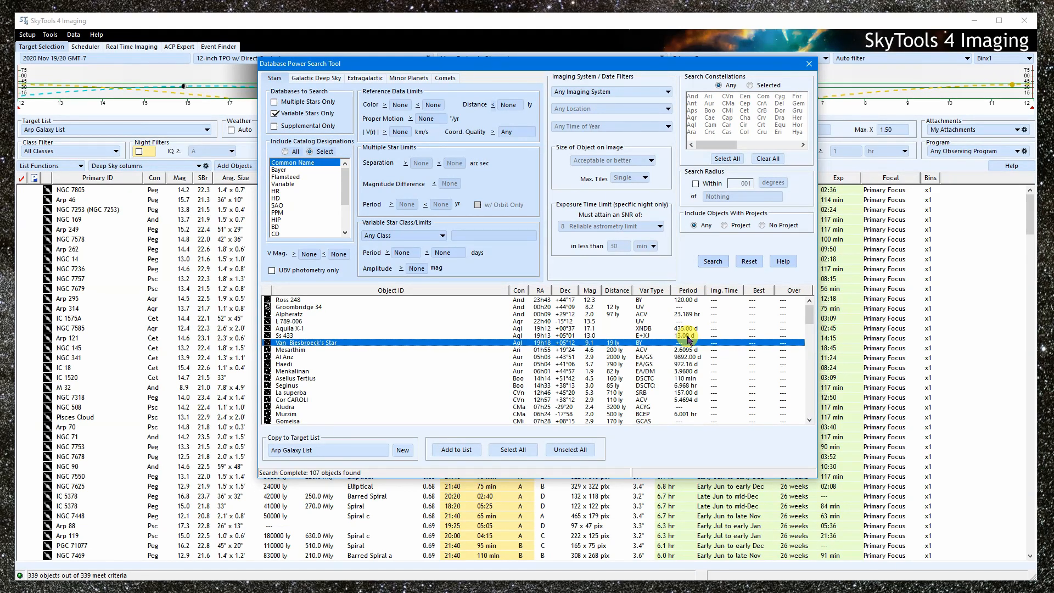
{"action": "double_click", "coordinate": [328, 344]}
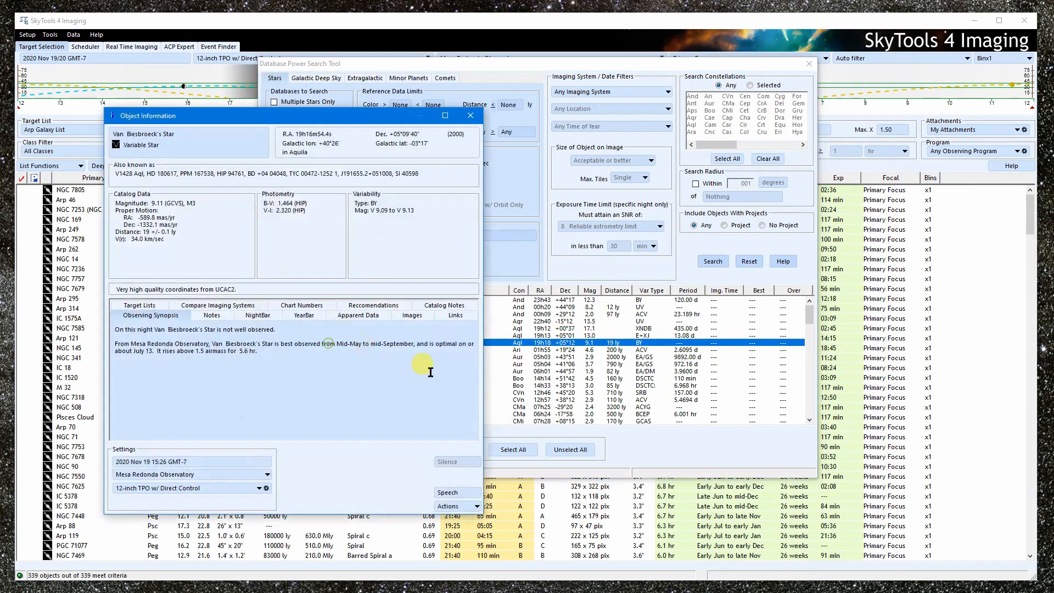
{"action": "left_click", "coordinate": [306, 321]}
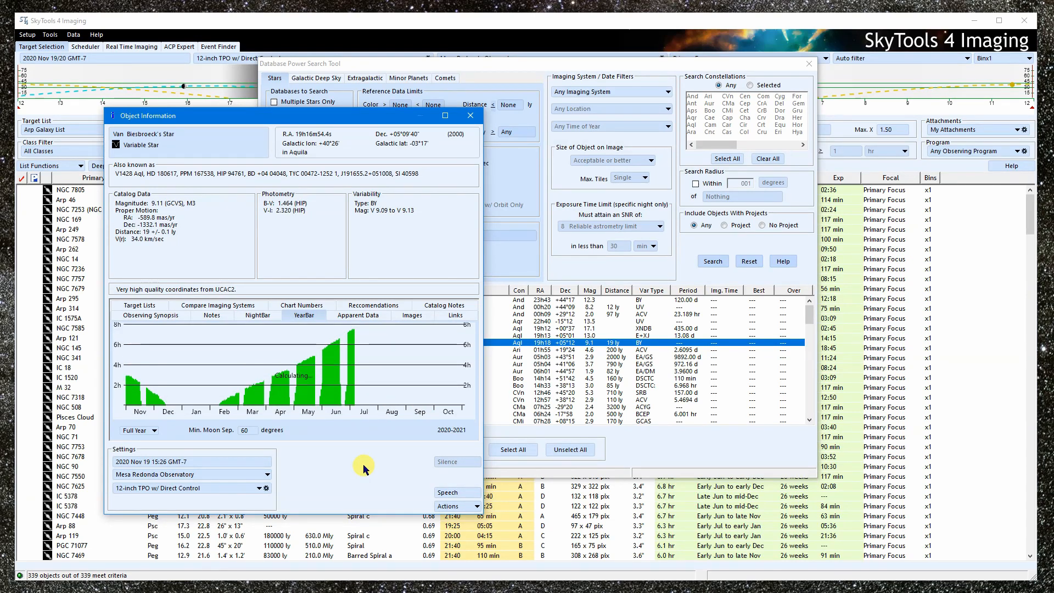
{"action": "left_click", "coordinate": [463, 504]}
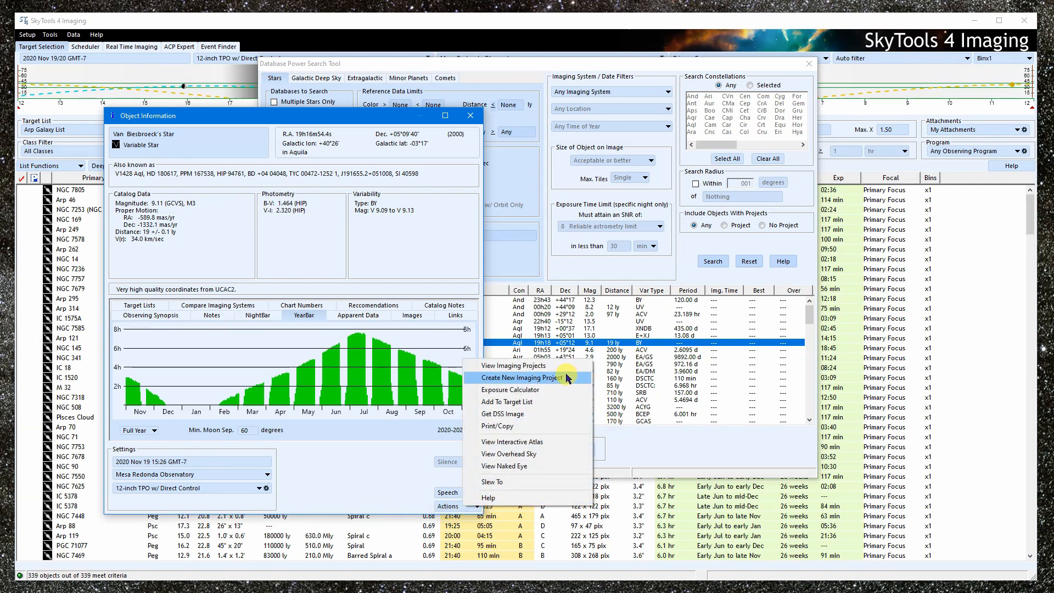
{"action": "left_click", "coordinate": [399, 454]}
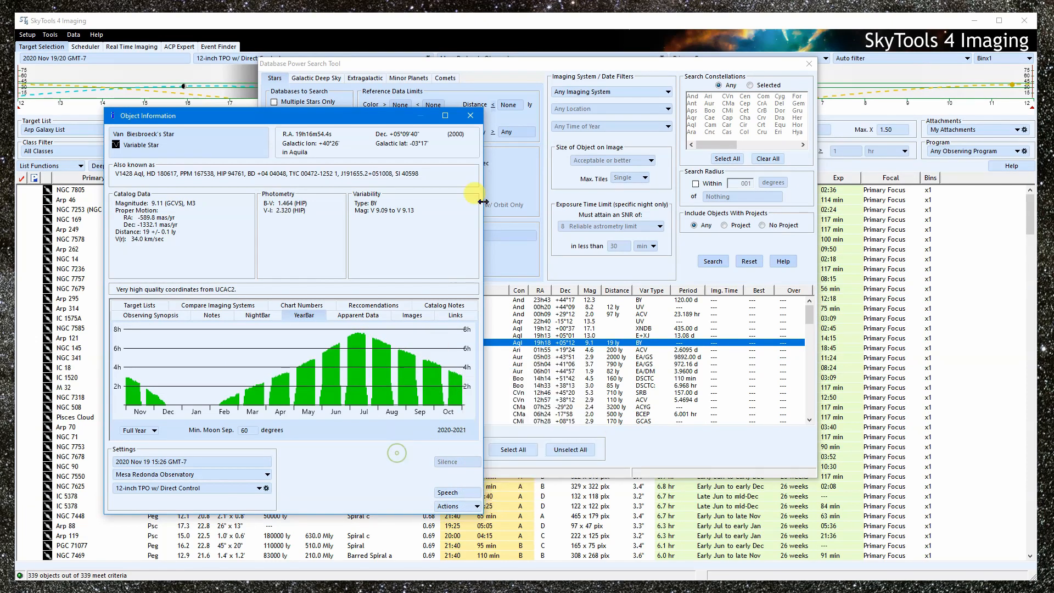
{"action": "left_click", "coordinate": [471, 116]}
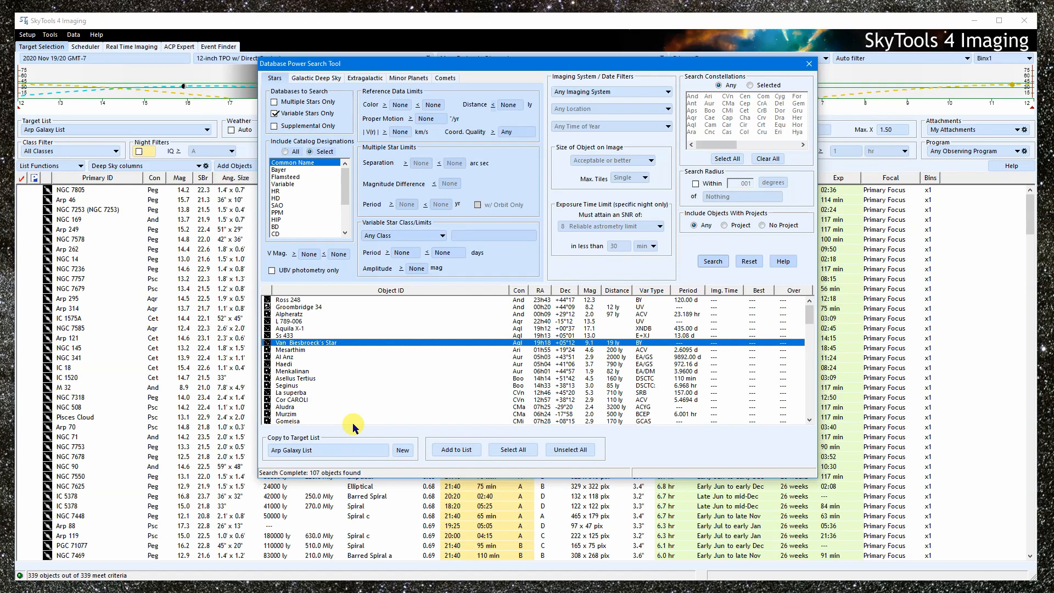
Step: Try selecting individual stars in the results, and the range from L 789-006 to Aludra
{"action": "left_click", "coordinate": [304, 349]}
{"action": "left_click", "coordinate": [331, 371], "text": "ctrl"}
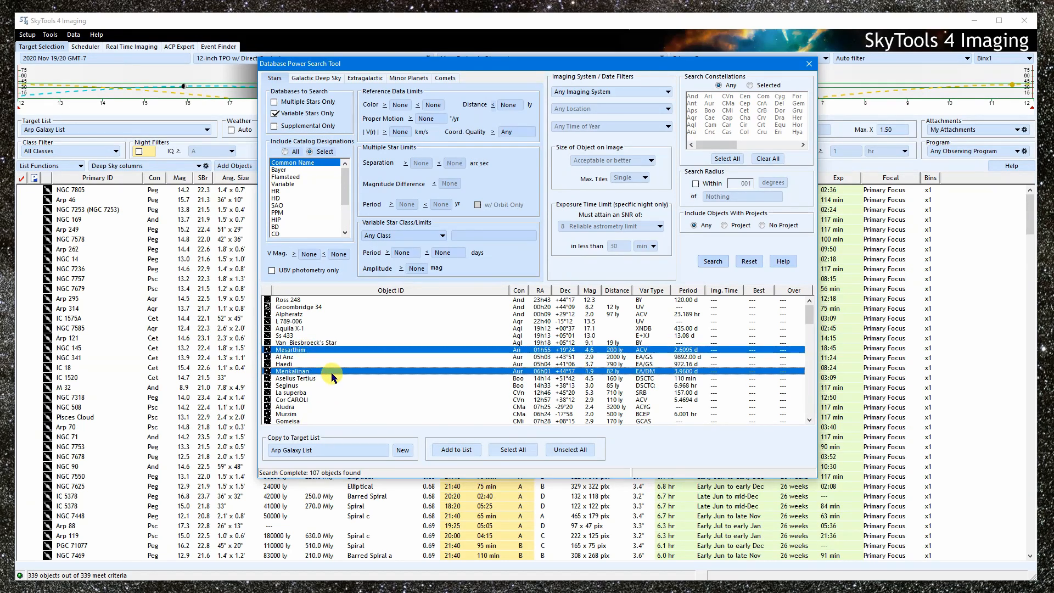
{"action": "left_click", "coordinate": [317, 307], "text": "ctrl"}
{"action": "left_click", "coordinate": [310, 321]}
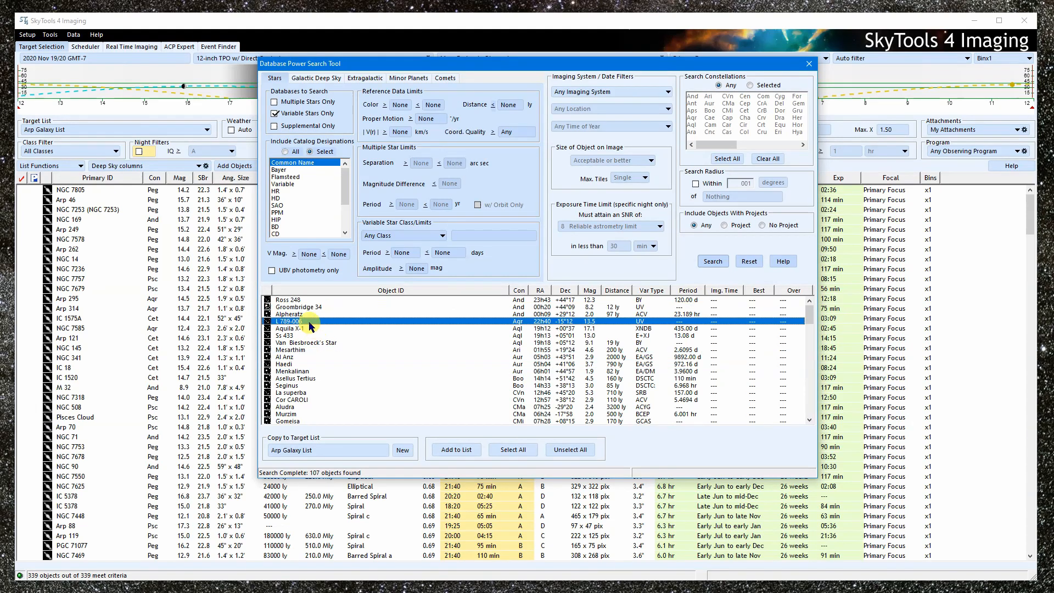
{"action": "left_click", "coordinate": [319, 408], "text": "shift"}
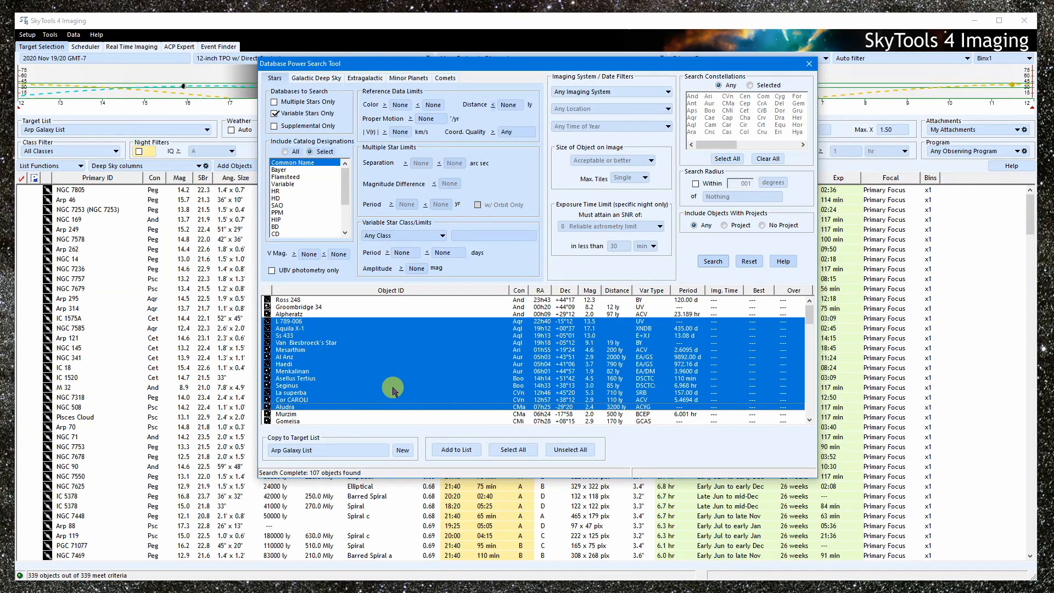
Step: Select all search results and create a destination target list titled Test in the Default folder, replacing the existing list
{"action": "left_click", "coordinate": [501, 450]}
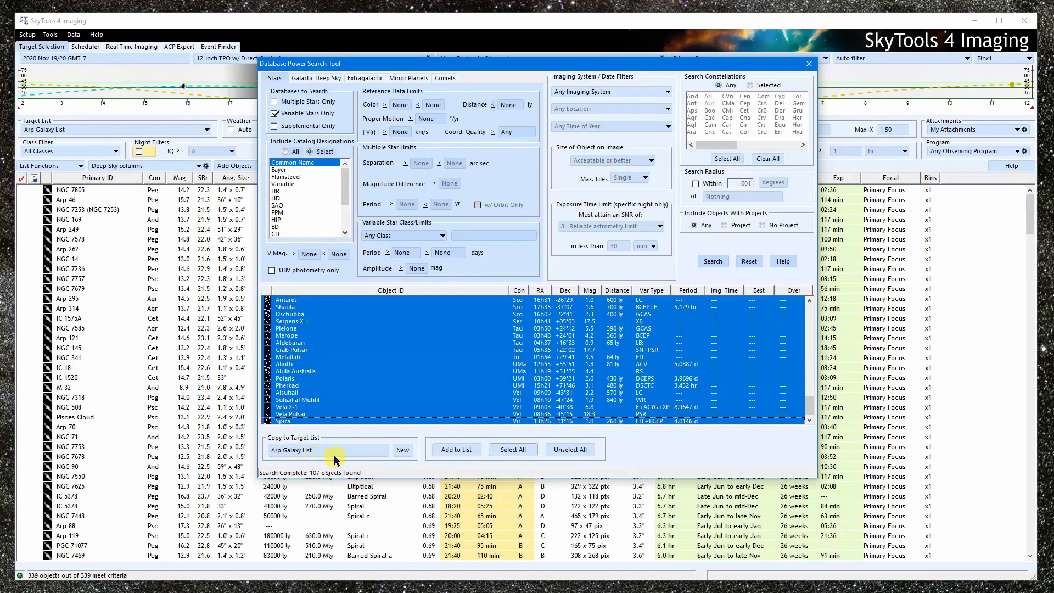
{"action": "left_click", "coordinate": [401, 451]}
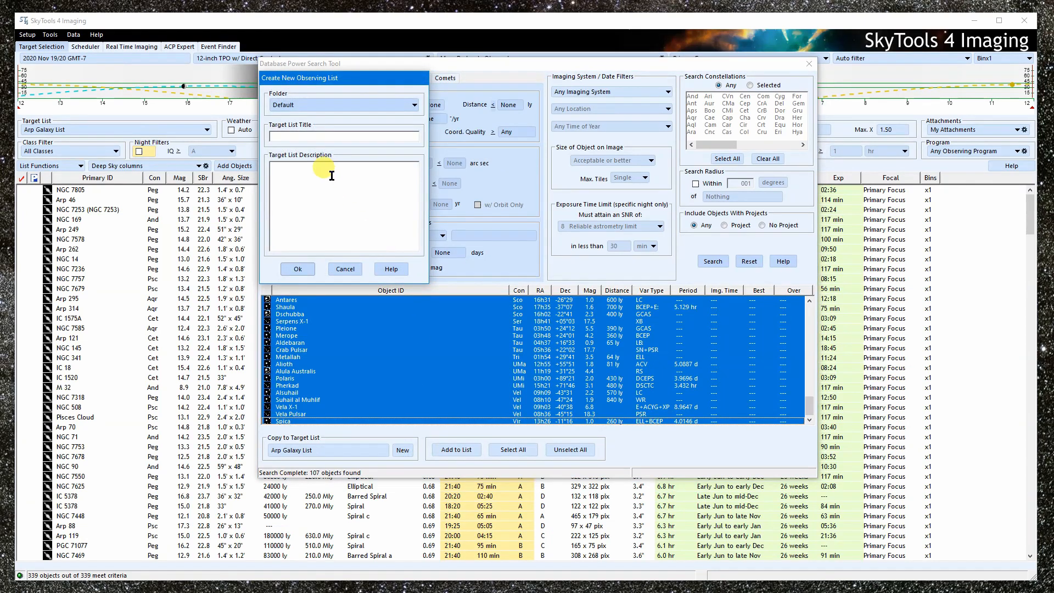
{"action": "type", "text": "Test"}
{"action": "left_click", "coordinate": [297, 270]}
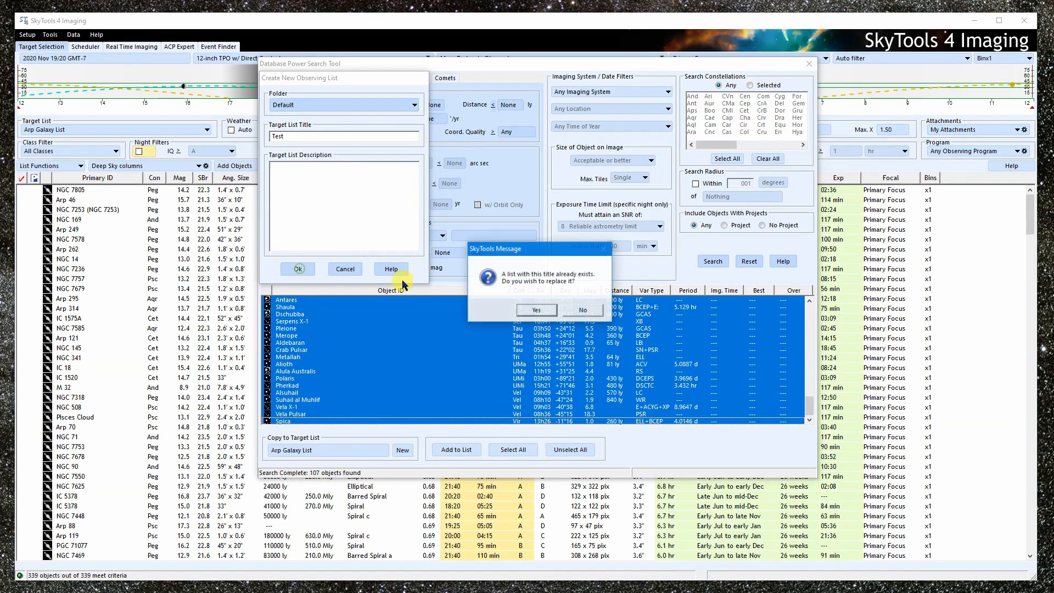
{"action": "left_click", "coordinate": [555, 311]}
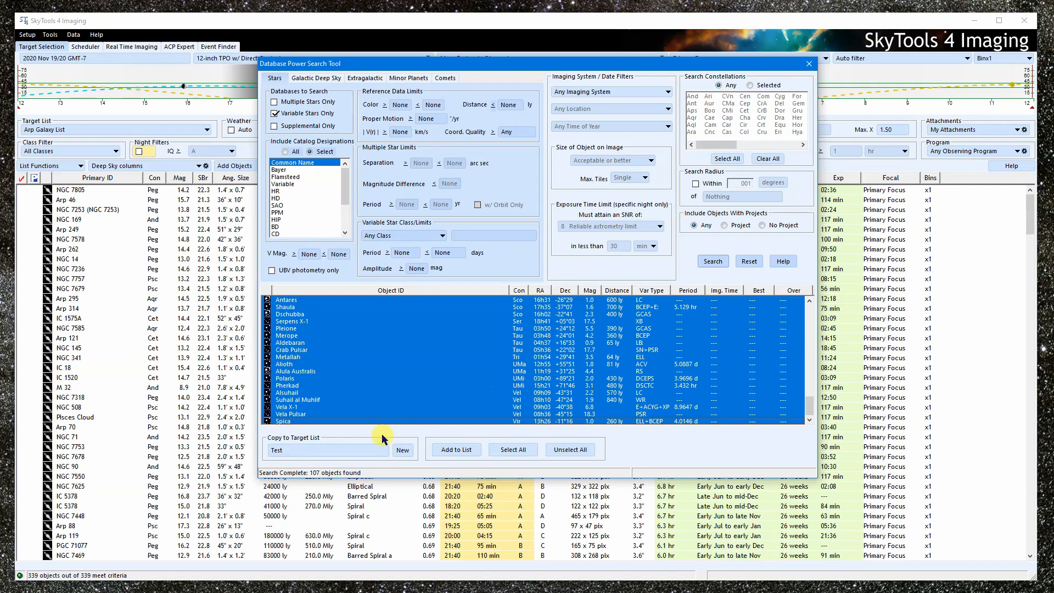
Step: Add the selected stars to the Test target list, and search for variable stars of the Pulsating class
{"action": "left_click", "coordinate": [449, 450]}
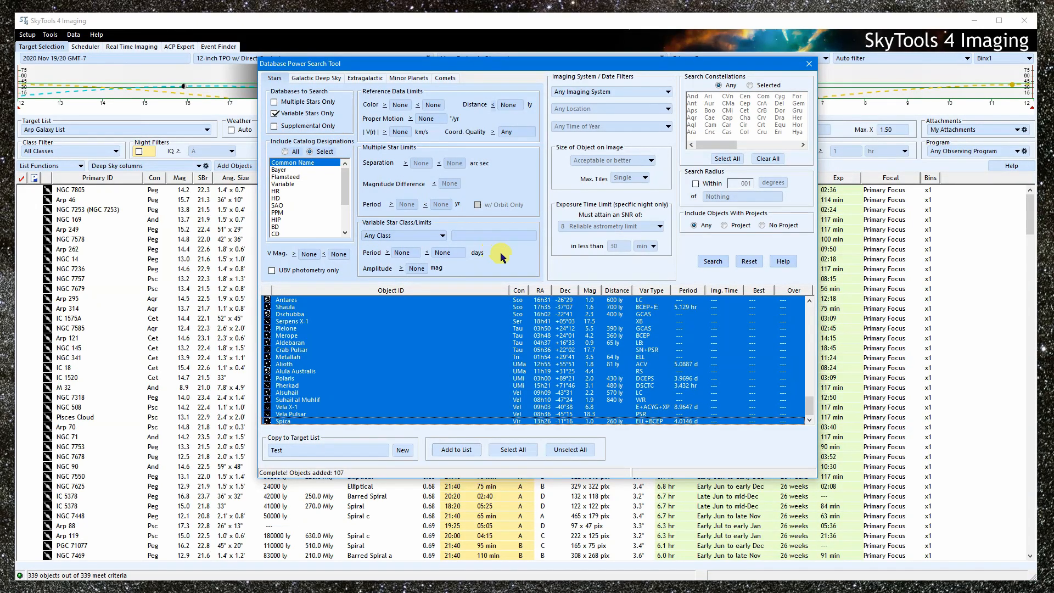
{"action": "left_click", "coordinate": [405, 236]}
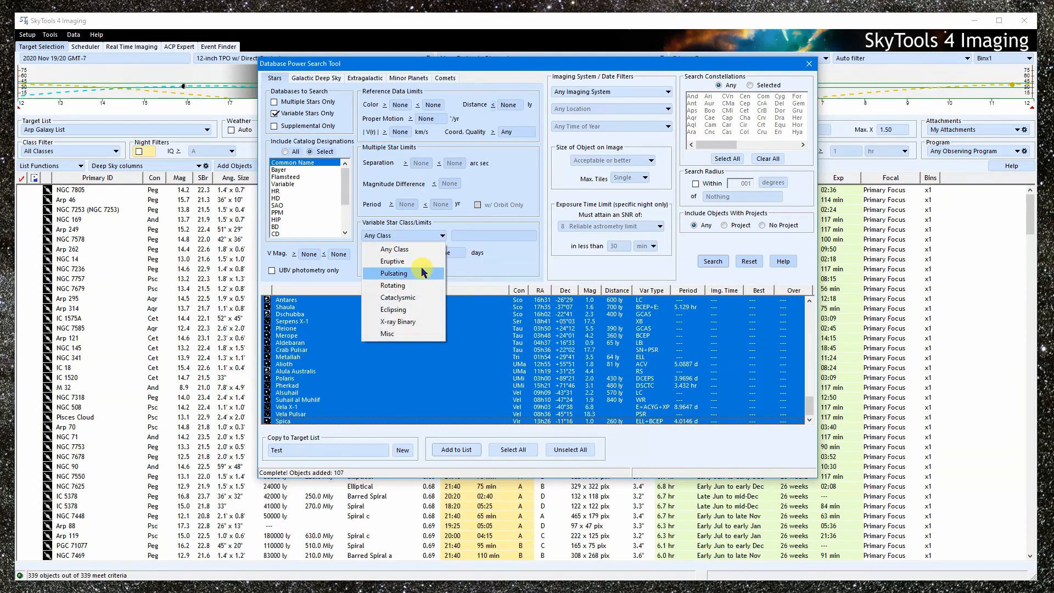
{"action": "left_click", "coordinate": [393, 273]}
{"action": "left_click", "coordinate": [698, 265]}
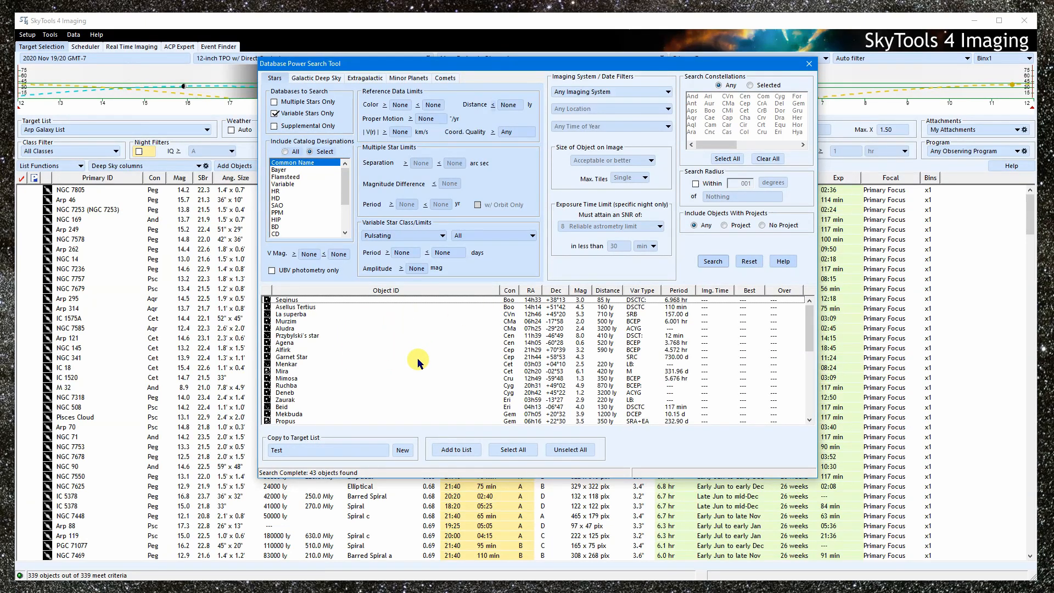
Step: Narrow the pulsating variable star search to the BCEP type and run it
{"action": "left_click", "coordinate": [501, 236]}
{"action": "left_click", "coordinate": [478, 273]}
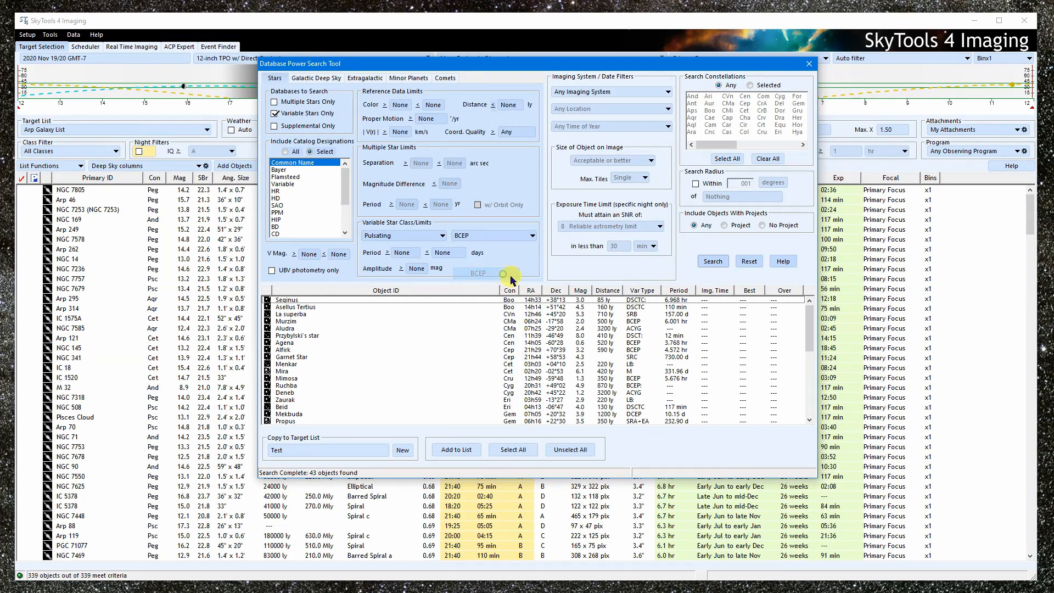
{"action": "left_click", "coordinate": [709, 262]}
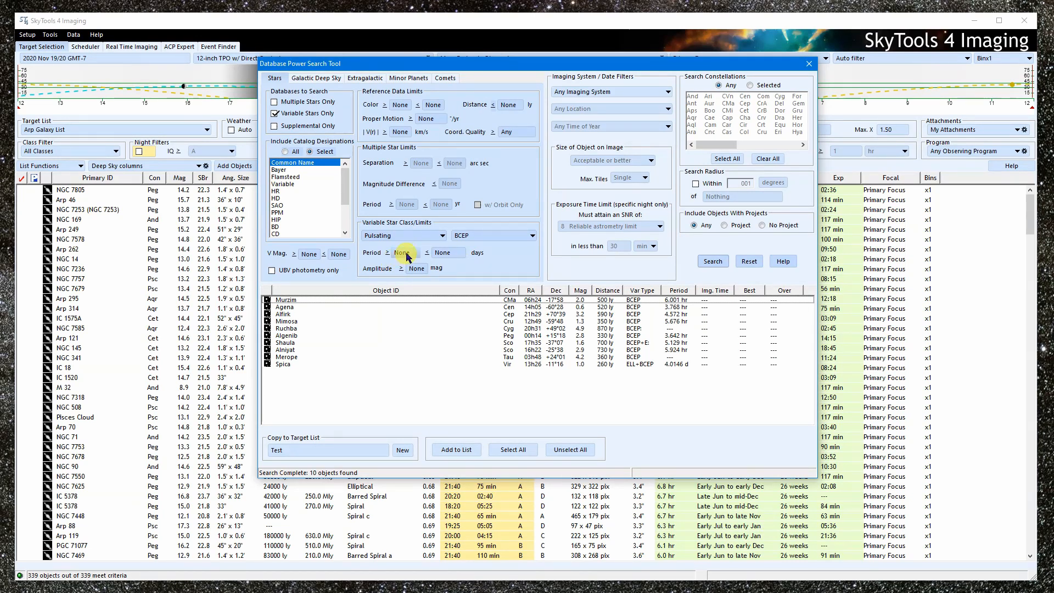
Step: Set the minimum variability period to 0.25 days and search again
{"action": "left_click", "coordinate": [412, 253]}
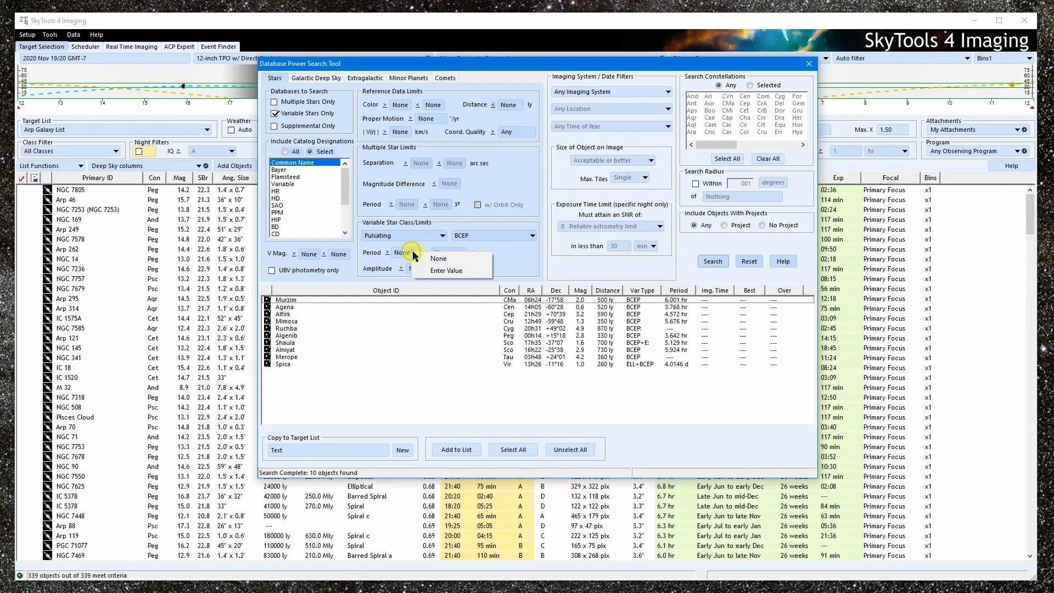
{"action": "left_click", "coordinate": [478, 271]}
{"action": "type", "text": "0."}
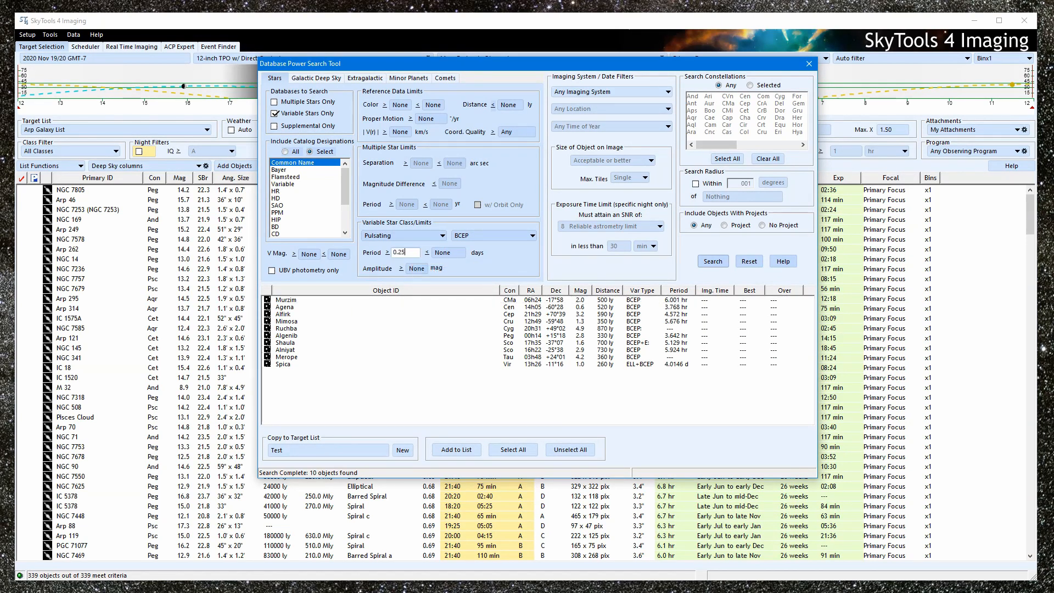
{"action": "type", "text": "25"}
{"action": "key", "text": "Return"}
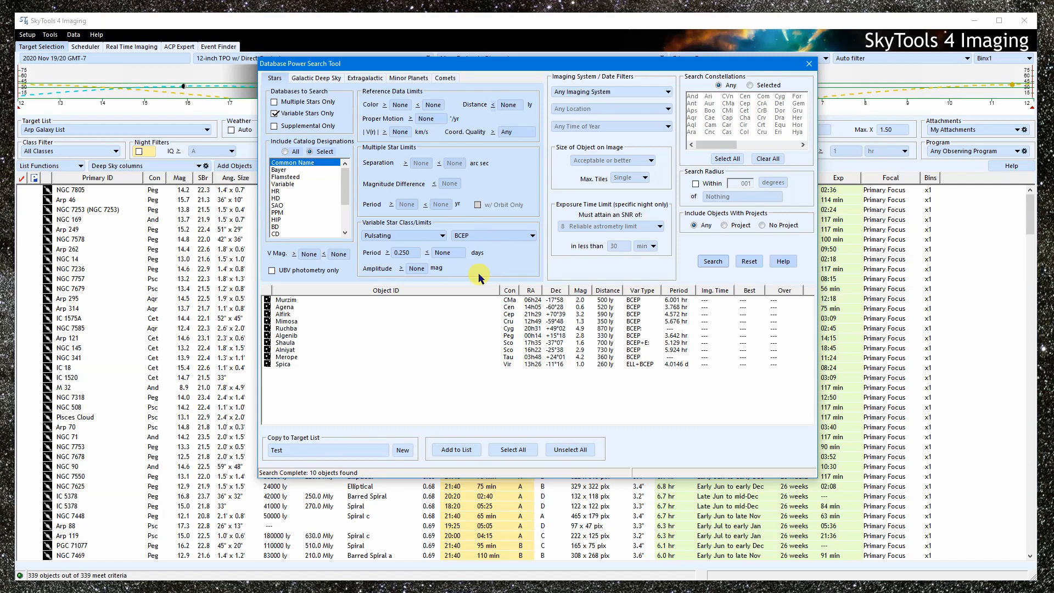
{"action": "left_click", "coordinate": [712, 262]}
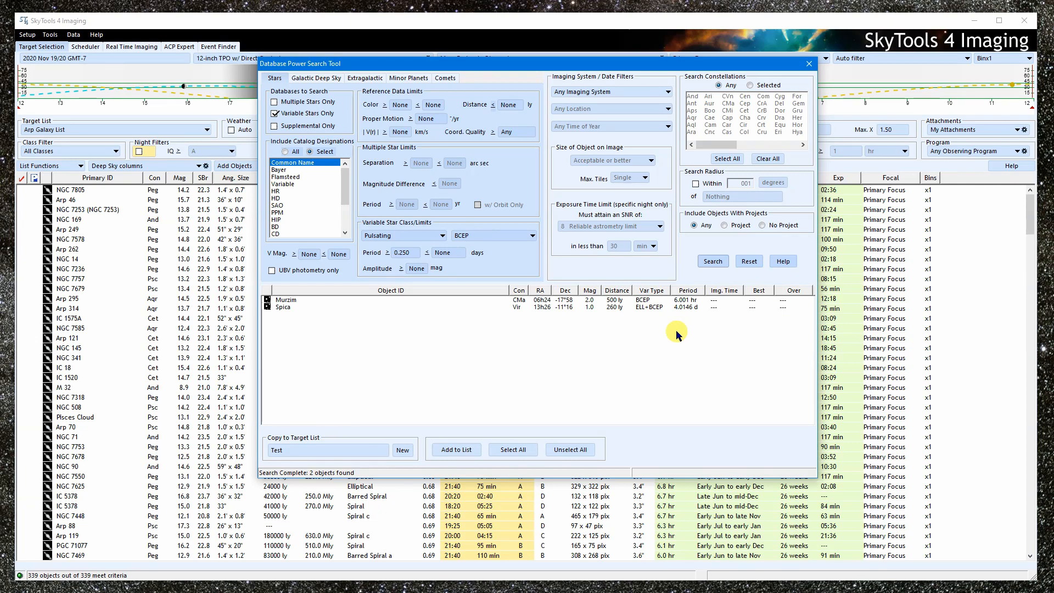
Step: Clear the minimum variability period and set the variable star class back to Any Class
{"action": "left_click", "coordinate": [413, 254]}
{"action": "left_click", "coordinate": [441, 263]}
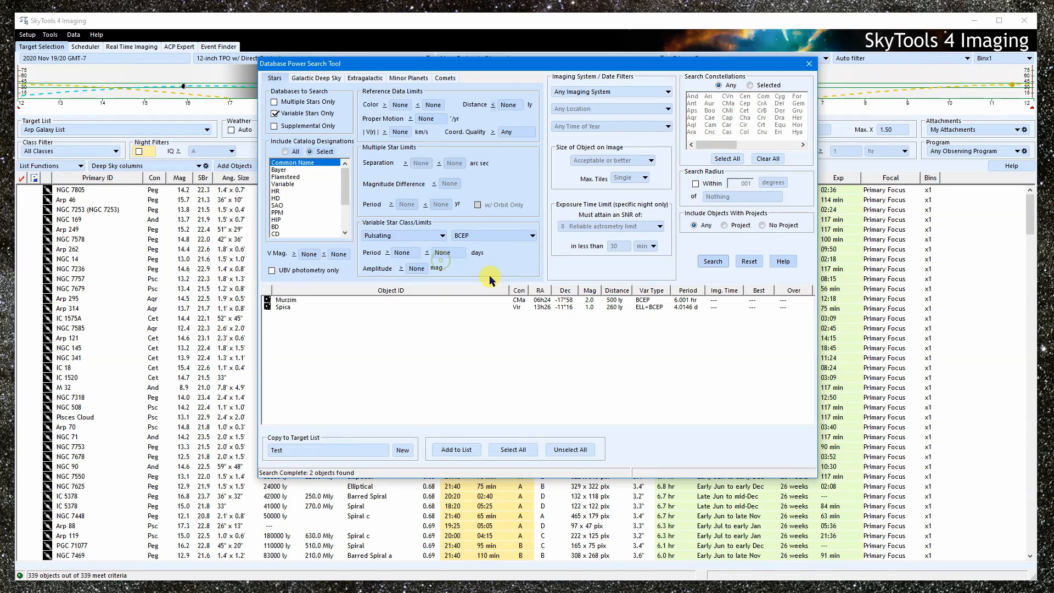
{"action": "left_click", "coordinate": [417, 237]}
{"action": "left_click", "coordinate": [425, 248]}
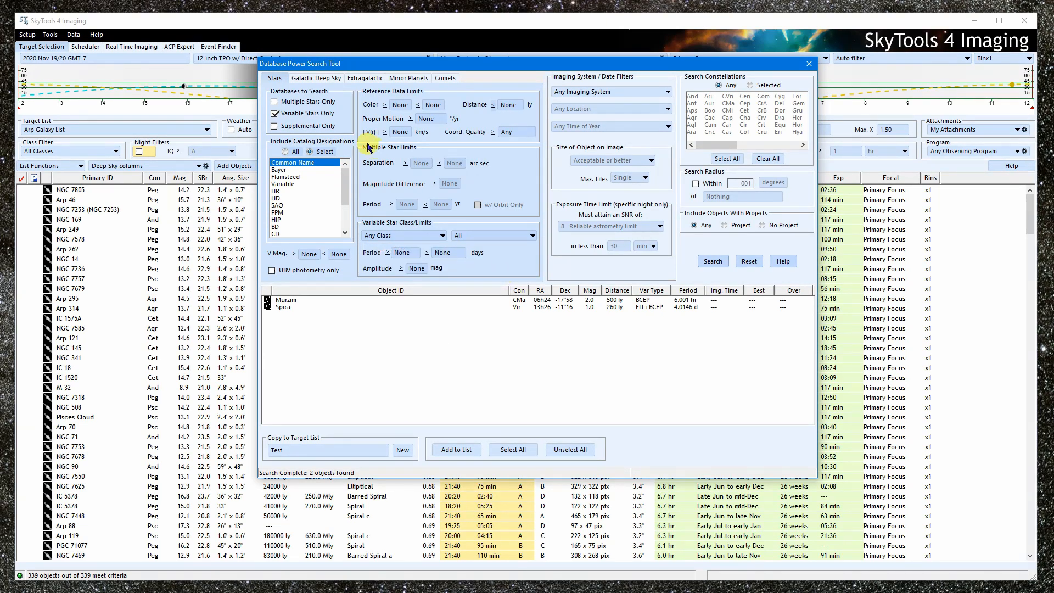
Step: Search for multiple stars only, limited to those with an orbit and a maximum period of 100 years
{"action": "left_click", "coordinate": [303, 102]}
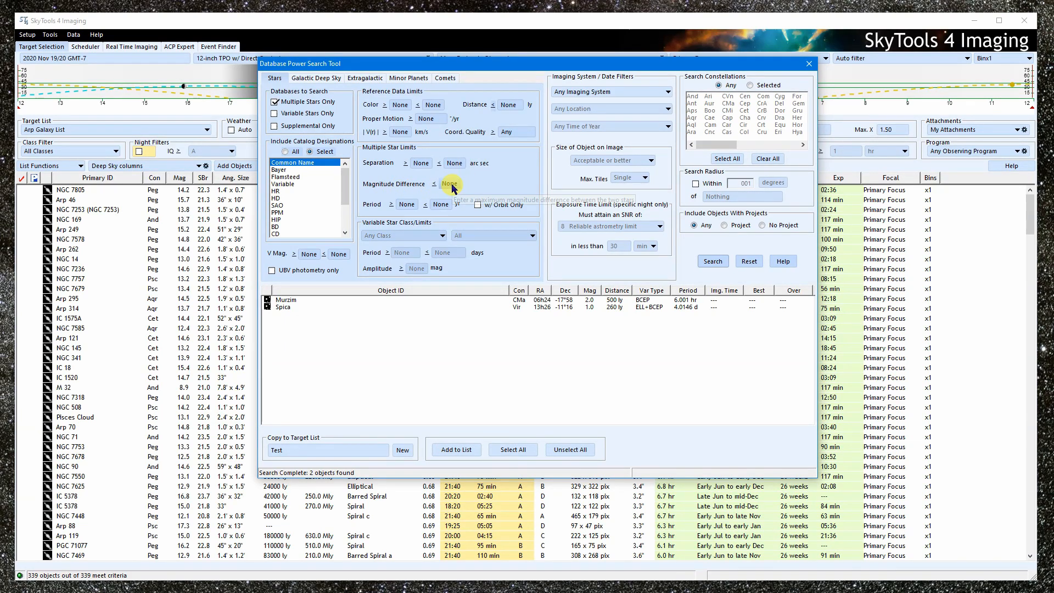
{"action": "left_click", "coordinate": [485, 204]}
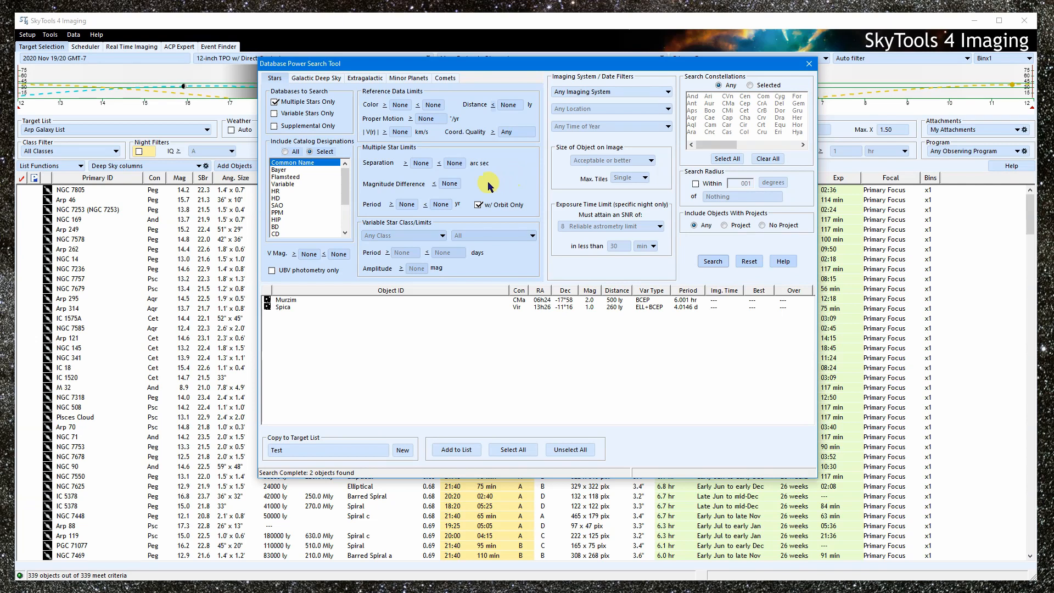
{"action": "left_click", "coordinate": [441, 208]}
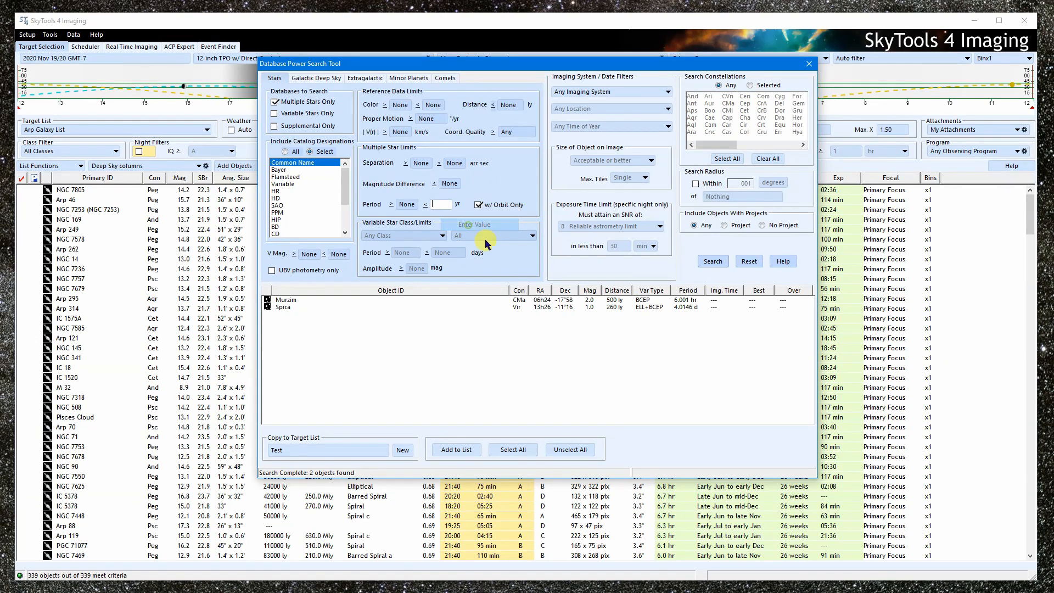
{"action": "type", "text": "100"}
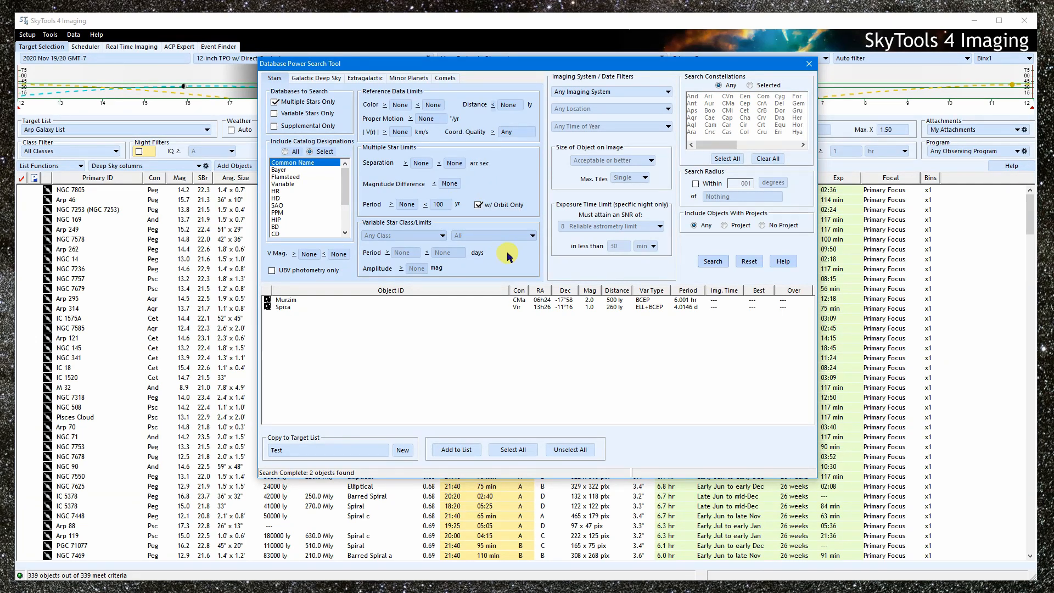
{"action": "left_click", "coordinate": [711, 261]}
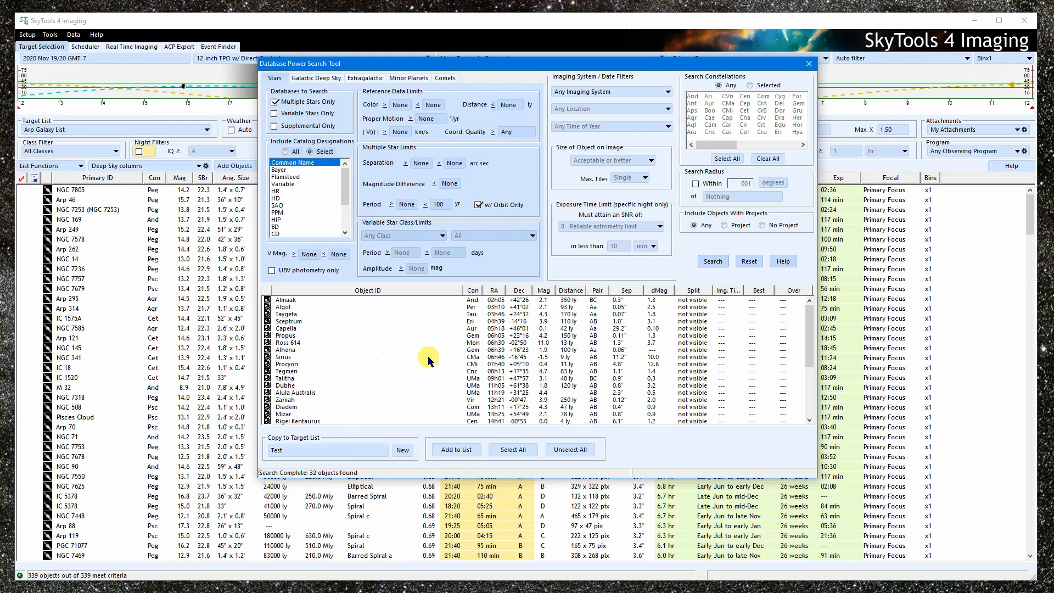
Step: Examine the orbit and separation data of Almaak's BC pair in its object information, and close it
{"action": "double_click", "coordinate": [508, 302]}
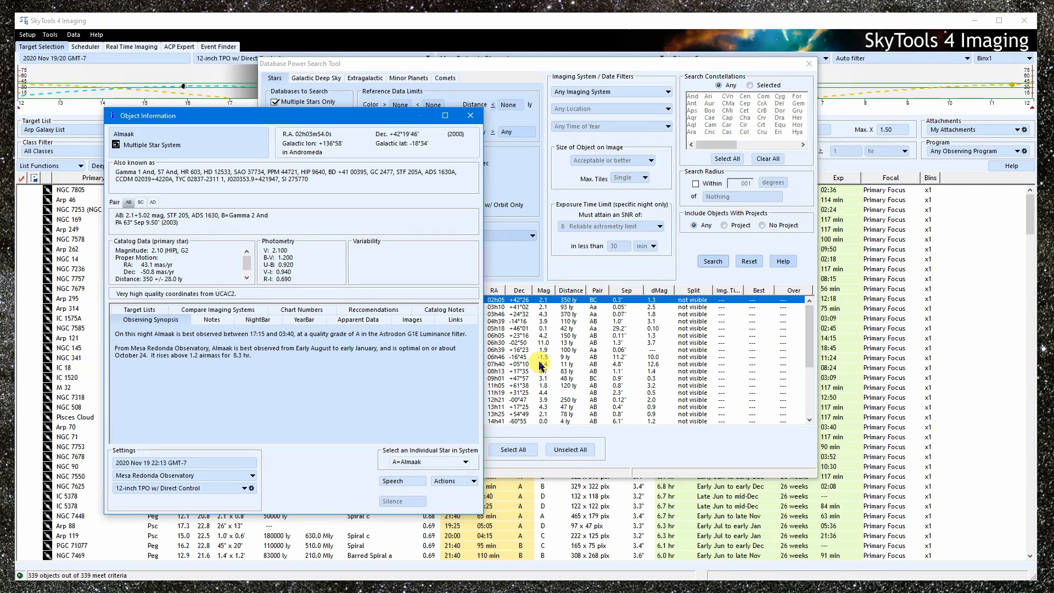
{"action": "left_click", "coordinate": [141, 203]}
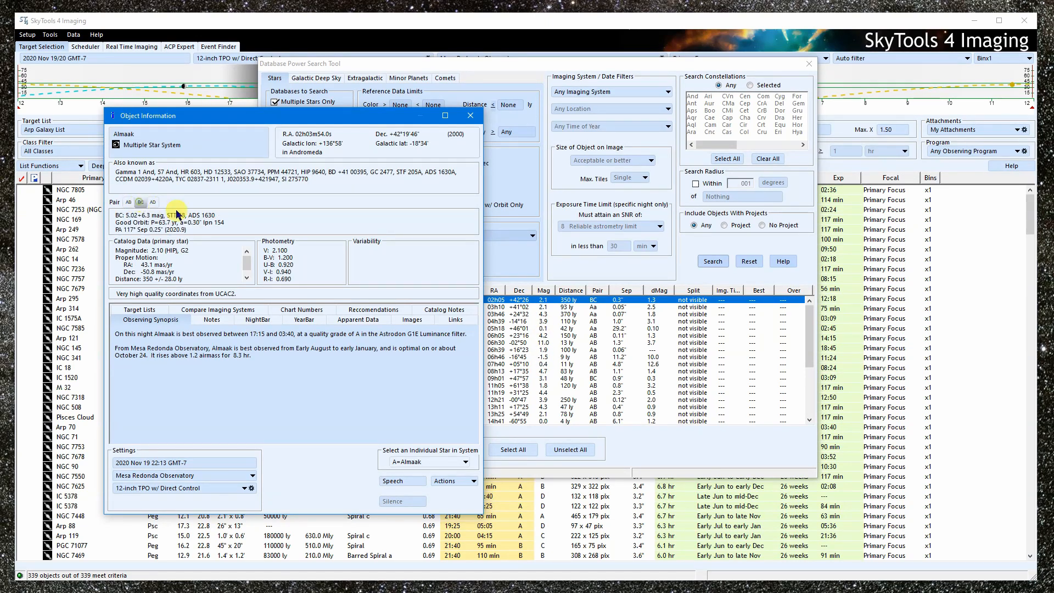
{"action": "left_click_drag", "start_coordinate": [114, 230], "coordinate": [215, 245]}
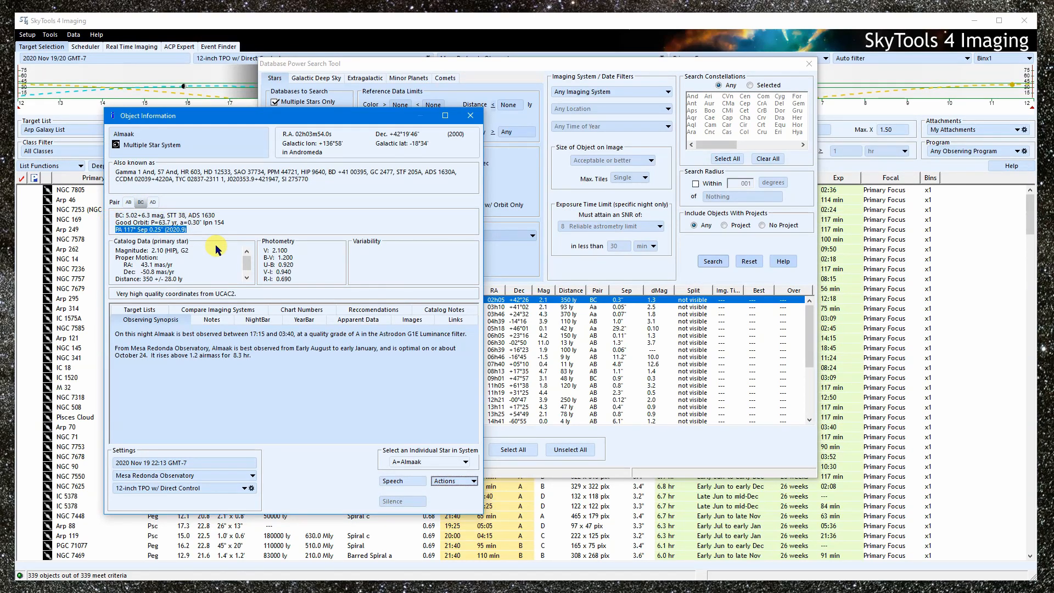
{"action": "left_click", "coordinate": [471, 117]}
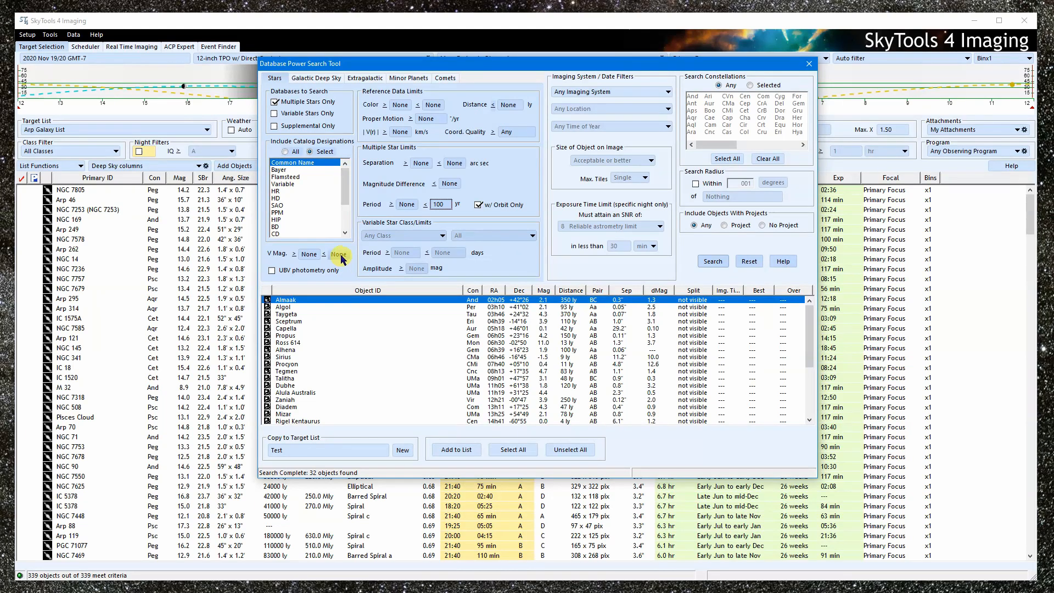
Step: Set the V magnitude upper limit to 6.00 and search the multiple stars again
{"action": "left_click", "coordinate": [339, 255]}
{"action": "left_click", "coordinate": [370, 274]}
{"action": "type", "text": "6.00"}
{"action": "left_click", "coordinate": [710, 261]}
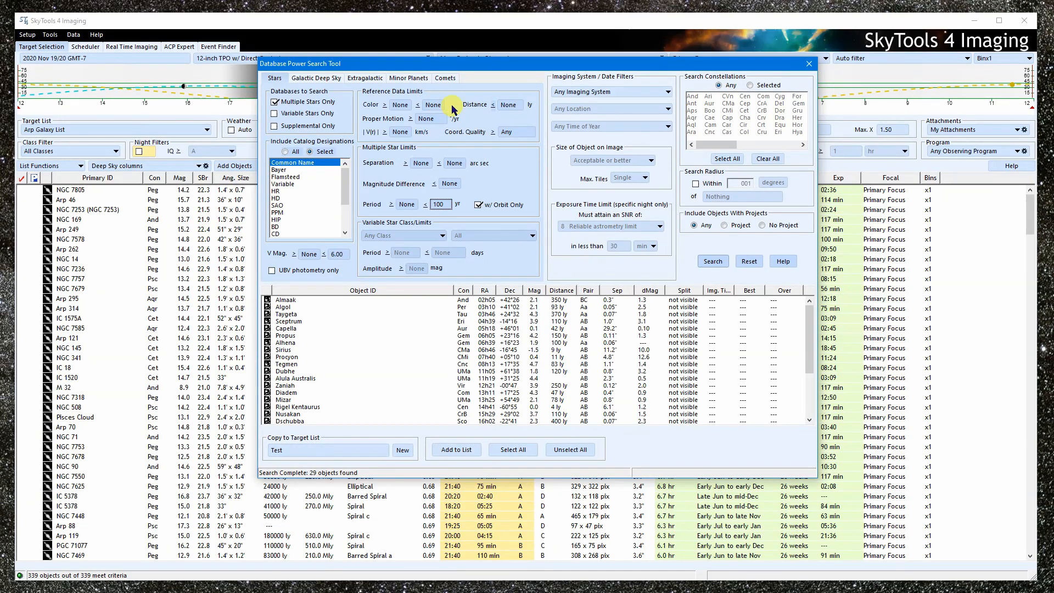
Step: Read the Star Search help topic on magnitude, reference data and multiple star limits, and close the help
{"action": "left_click", "coordinate": [782, 261]}
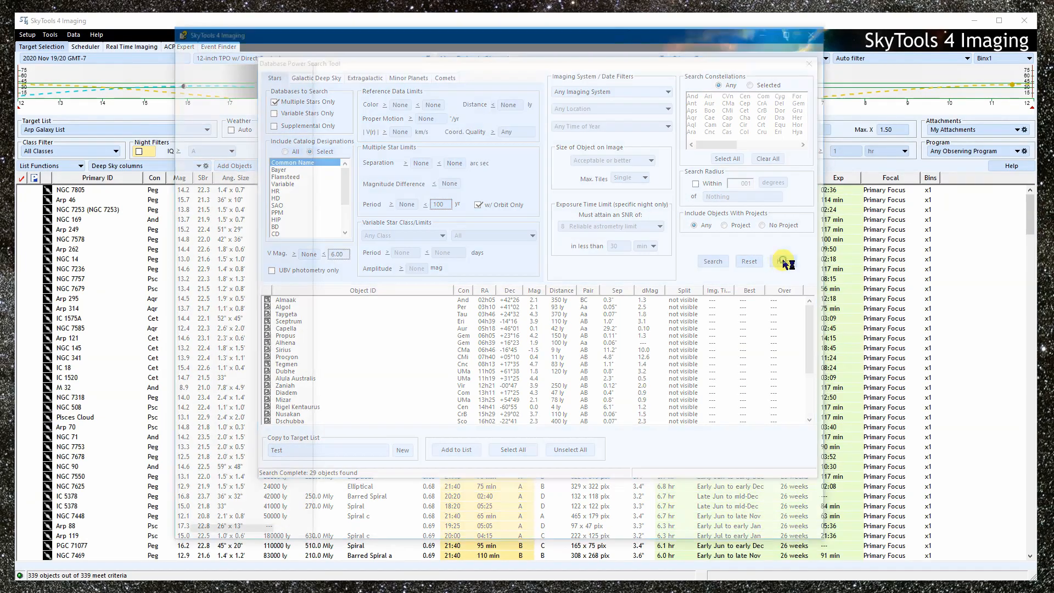
{"action": "scroll", "coordinate": [499, 264], "scroll_direction": "down", "scroll_amount": 15}
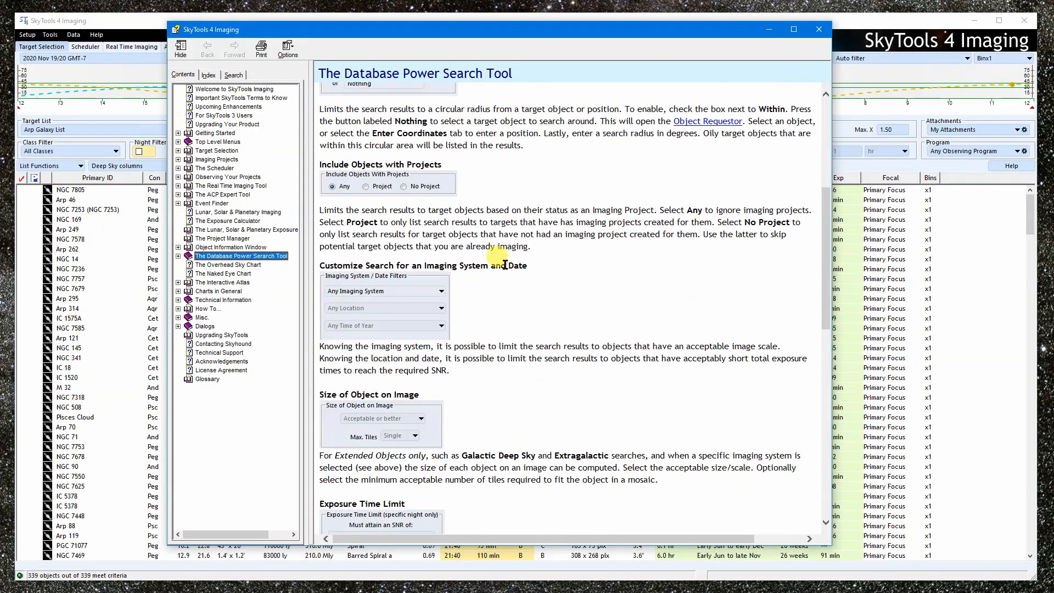
{"action": "left_click", "coordinate": [344, 418]}
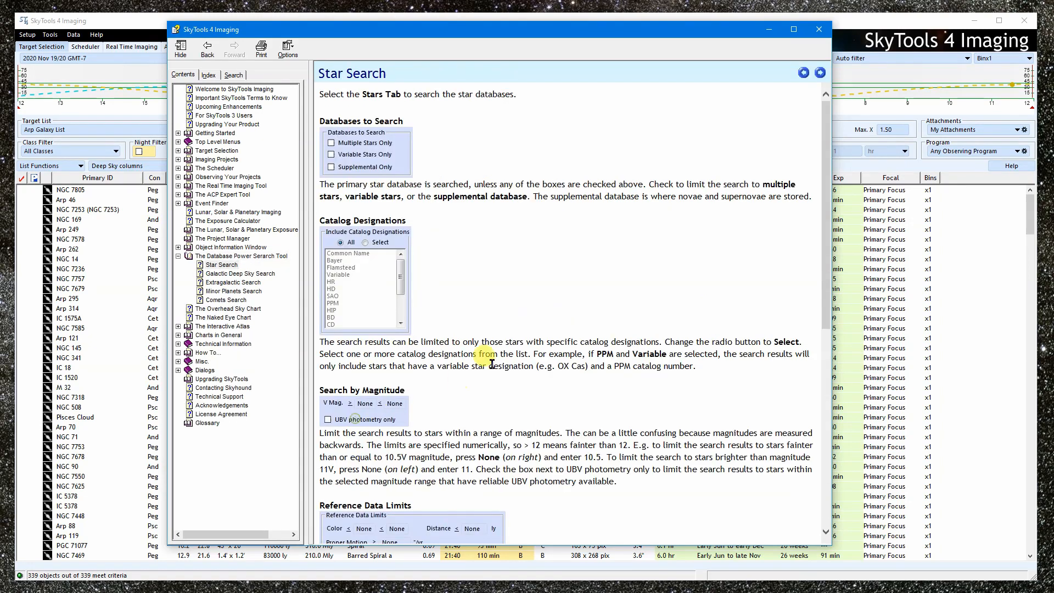
{"action": "scroll", "coordinate": [528, 312], "scroll_direction": "down", "scroll_amount": 5}
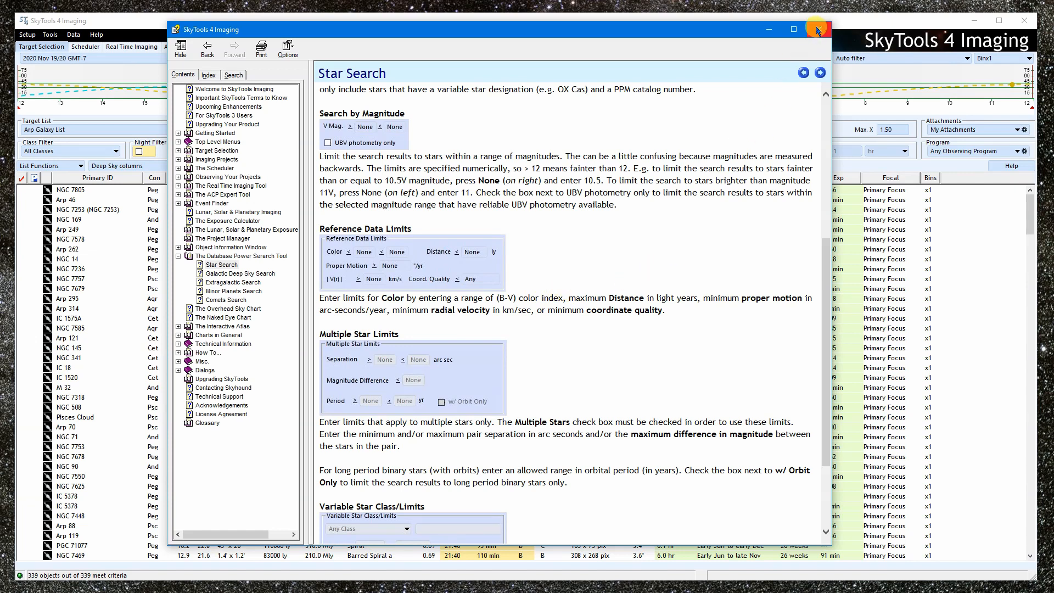
{"action": "left_click", "coordinate": [818, 30]}
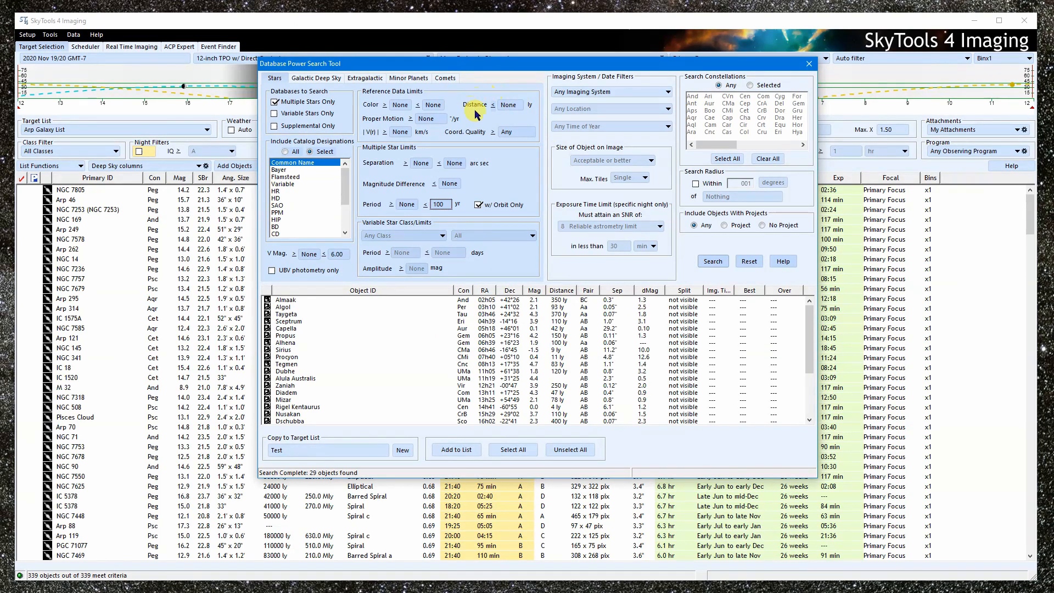
Step: Set the maximum star distance to 10 light years
{"action": "left_click", "coordinate": [515, 107]}
{"action": "type", "text": "10"}
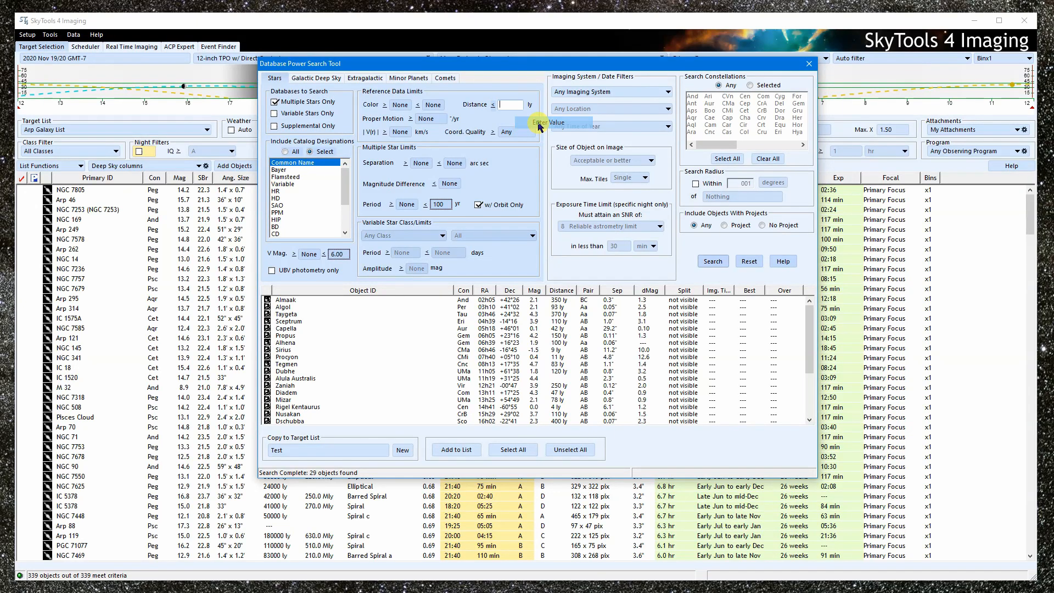
{"action": "left_click", "coordinate": [538, 129]}
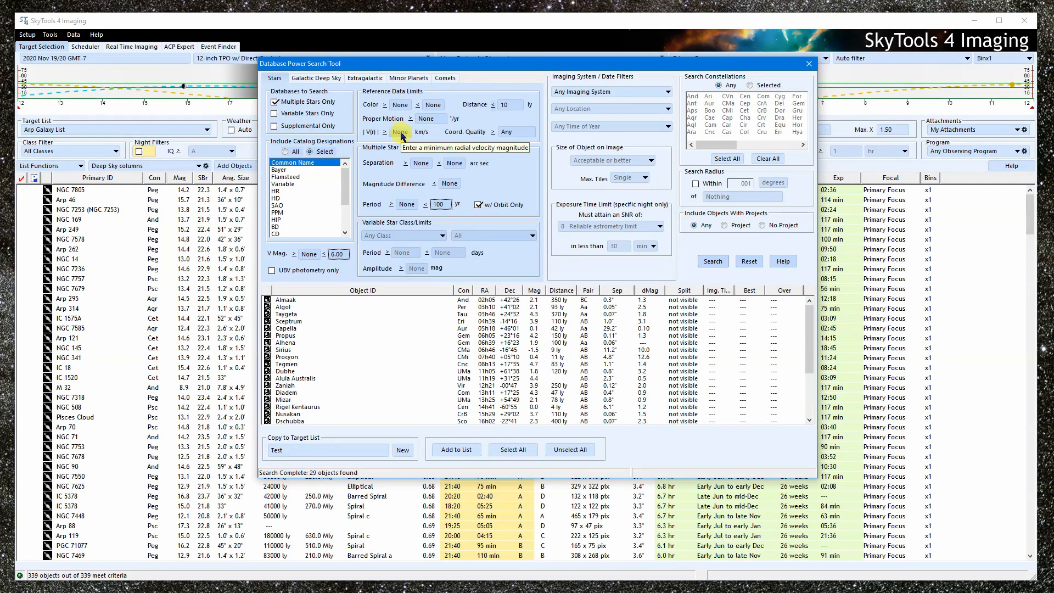
Step: Cycle the minimum coordinate quality through its options, including High, and return it to Any
{"action": "left_click", "coordinate": [529, 134]}
{"action": "left_click", "coordinate": [527, 132]}
{"action": "left_click", "coordinate": [523, 131]}
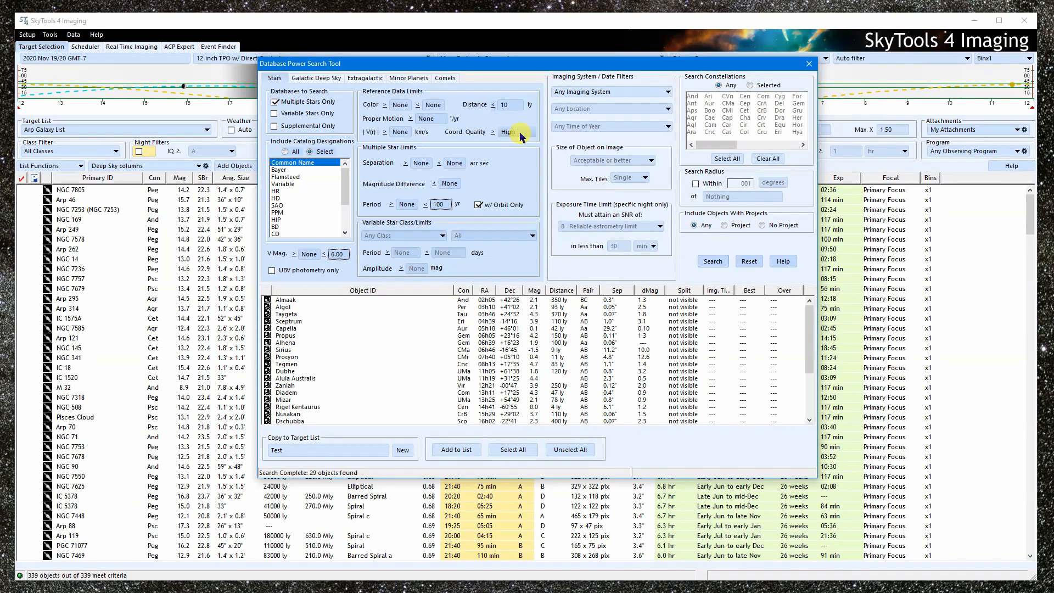
{"action": "left_click", "coordinate": [522, 132]}
{"action": "left_click", "coordinate": [520, 132]}
{"action": "left_click", "coordinate": [518, 132]}
{"action": "left_click", "coordinate": [519, 132]}
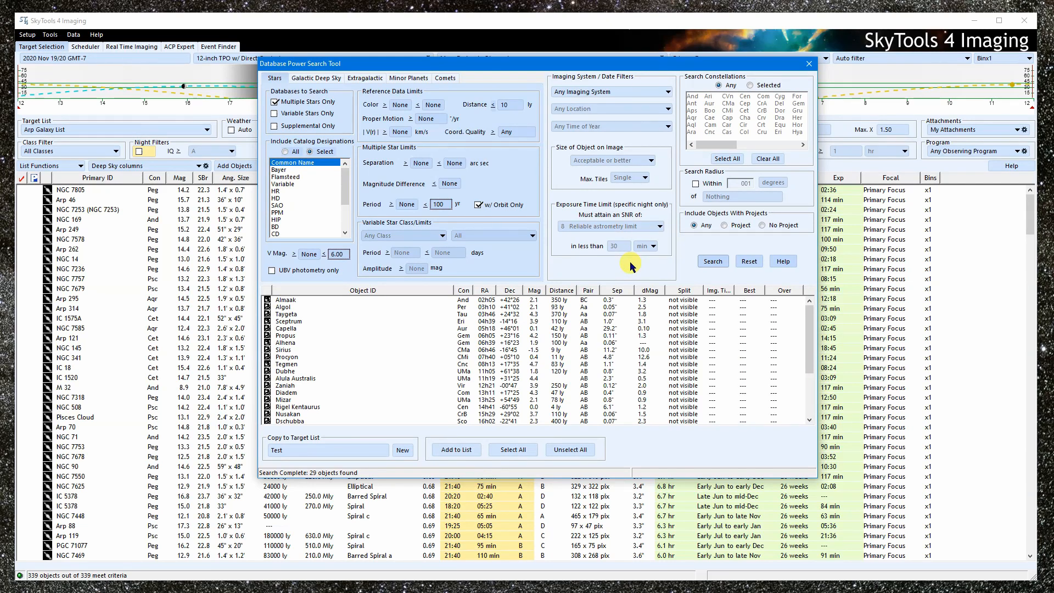
Step: Reset all search criteria and limit the included catalog designations to Bayer
{"action": "left_click", "coordinate": [478, 205]}
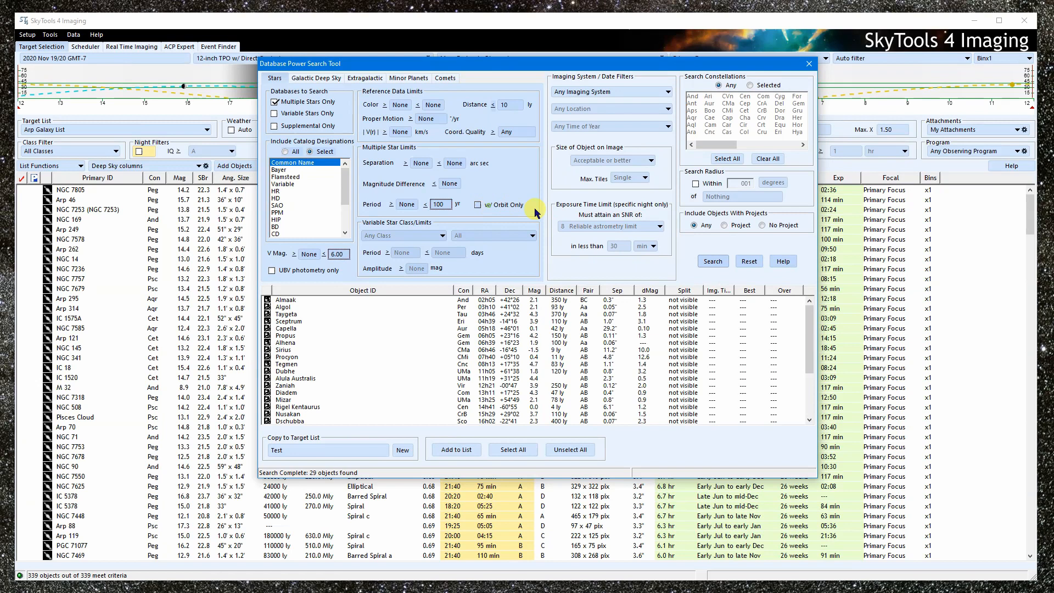
{"action": "left_click", "coordinate": [751, 263]}
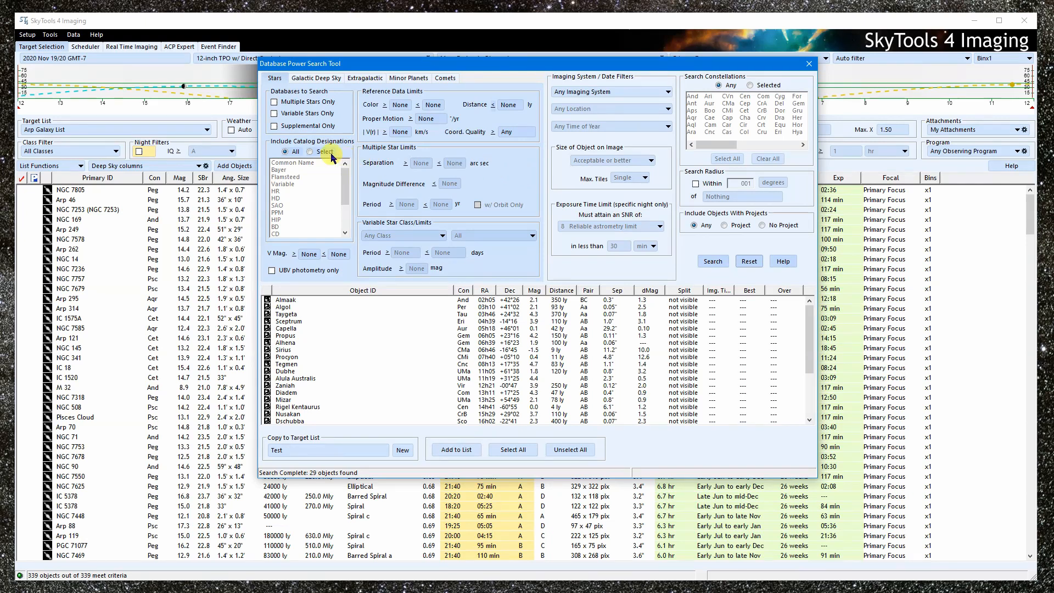
{"action": "left_click", "coordinate": [310, 152]}
{"action": "left_click", "coordinate": [301, 170]}
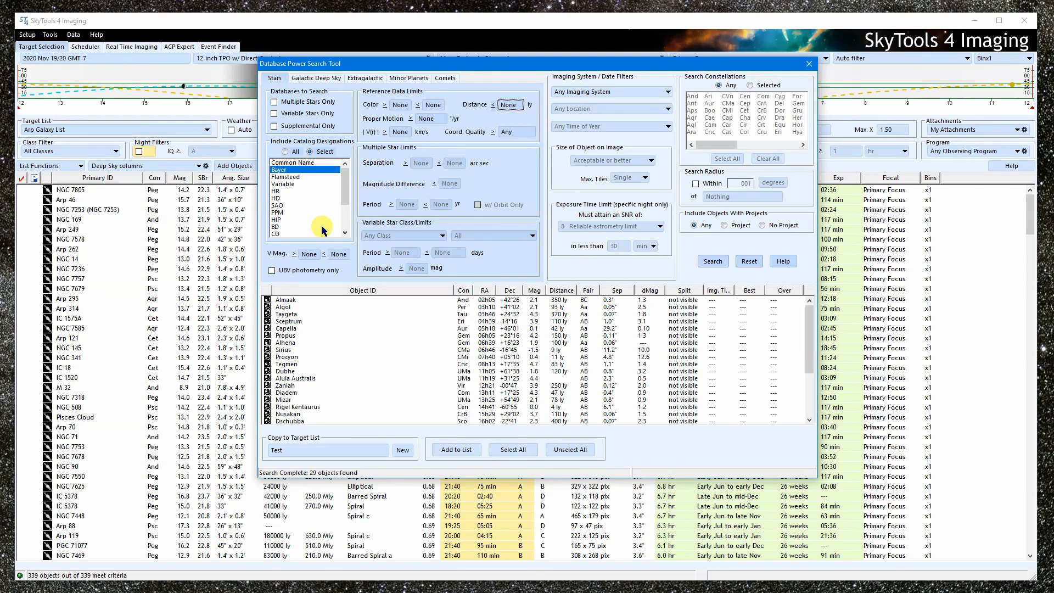
Step: Restrict the search to the constellation And and run it
{"action": "left_click", "coordinate": [751, 85]}
{"action": "left_click", "coordinate": [693, 96]}
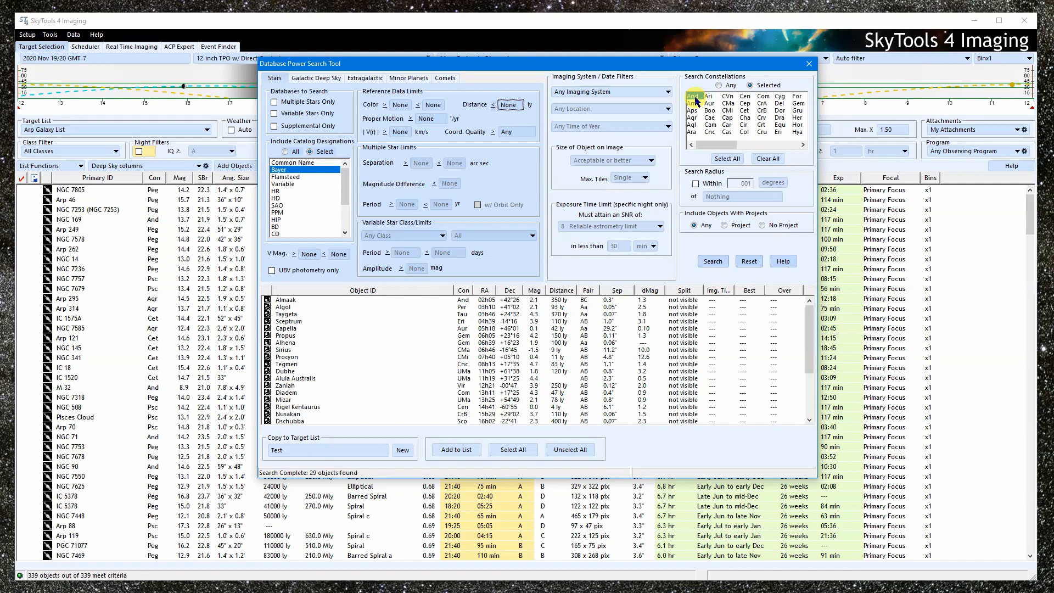
{"action": "left_click", "coordinate": [713, 258]}
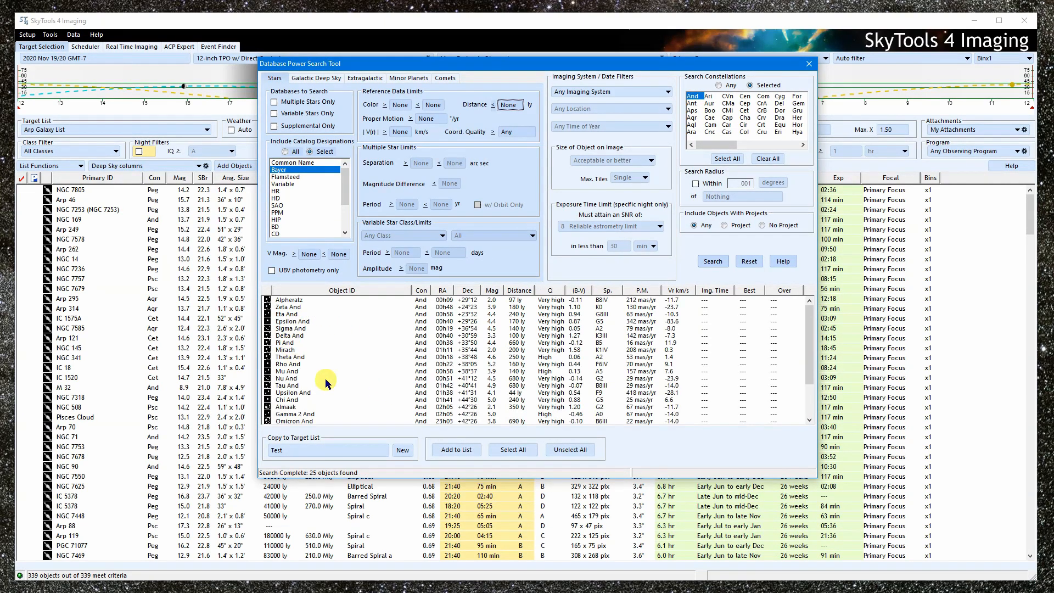
Step: Try selecting several constellations to search, including Boo, CMi and Cap, as well as all constellations except Ser
{"action": "mouse_move", "coordinate": [809, 334]}
{"action": "left_mouse_down"}
{"action": "mouse_move", "coordinate": [807, 365]}
{"action": "mouse_move", "coordinate": [808, 336]}
{"action": "left_mouse_up"}
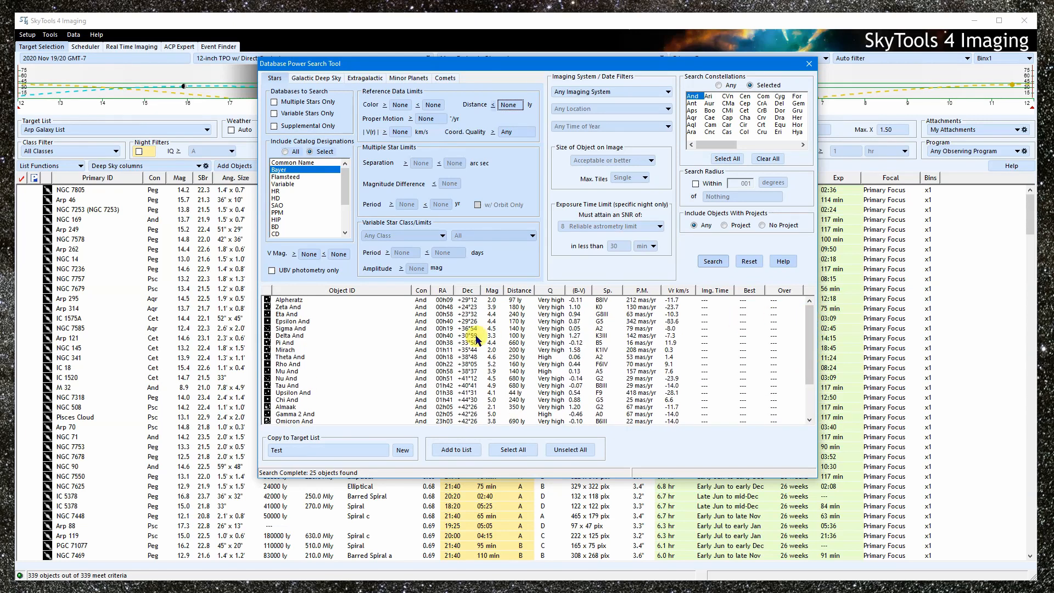
{"action": "left_click", "coordinate": [710, 111]}
{"action": "left_click", "coordinate": [727, 112]}
{"action": "left_click", "coordinate": [727, 118]}
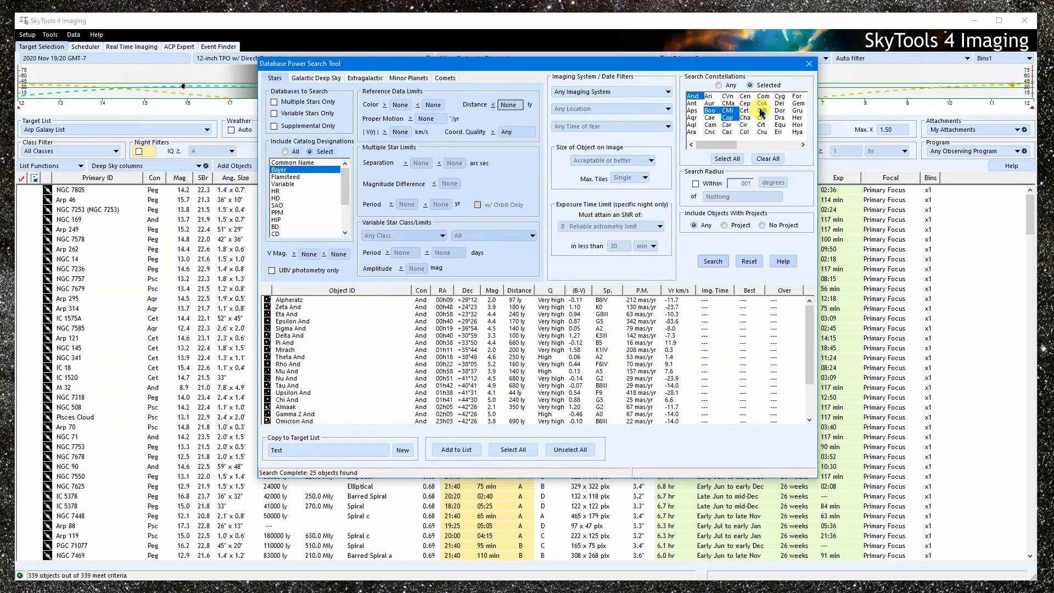
{"action": "left_click", "coordinate": [762, 110]}
{"action": "left_click", "coordinate": [727, 159]}
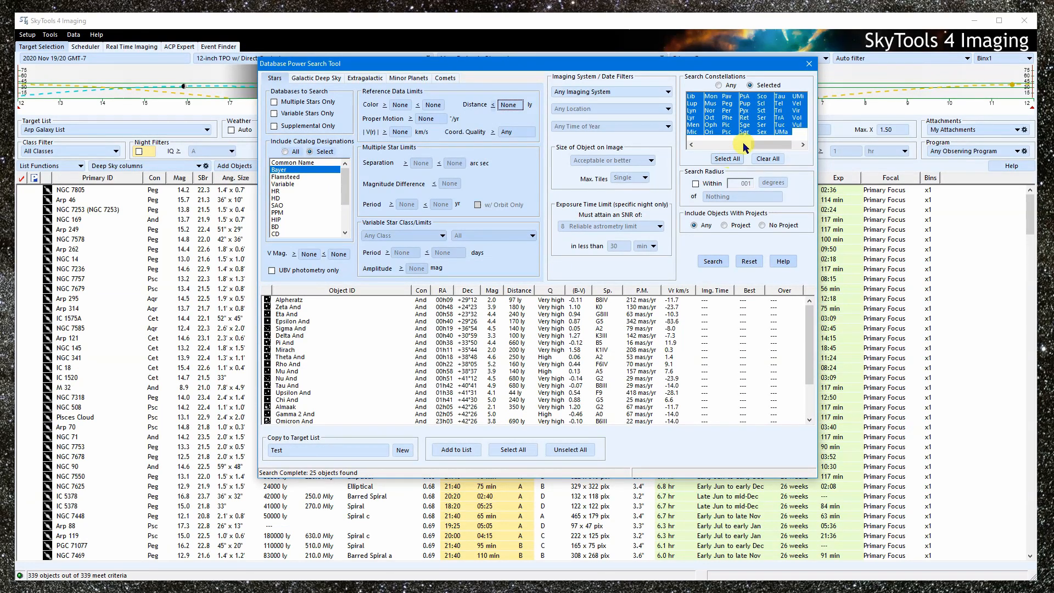
{"action": "left_click", "coordinate": [762, 121]}
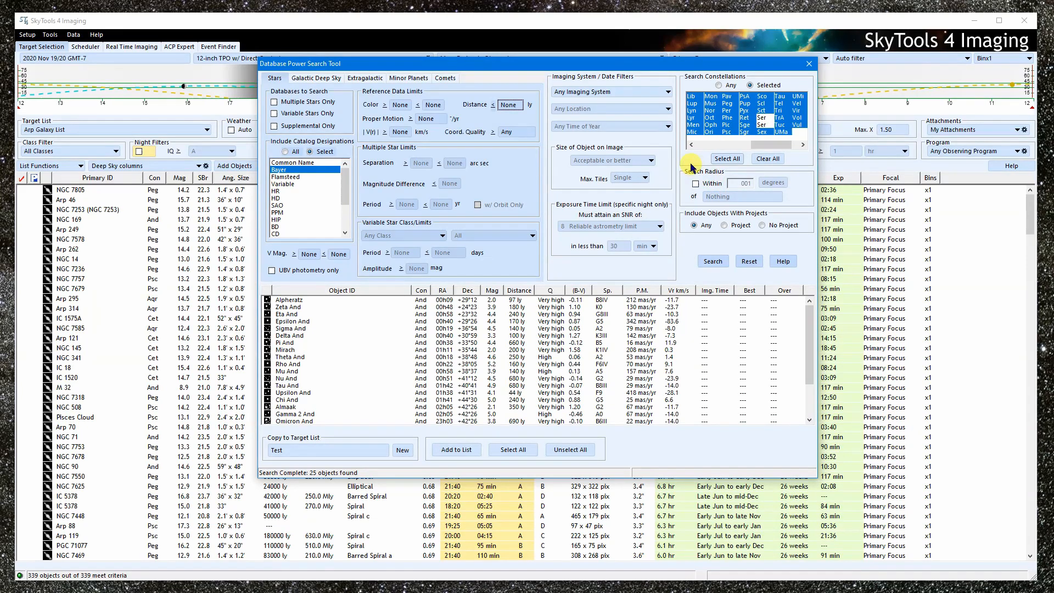
Step: Clear the constellation selection and set the search to any constellation
{"action": "left_click", "coordinate": [771, 159]}
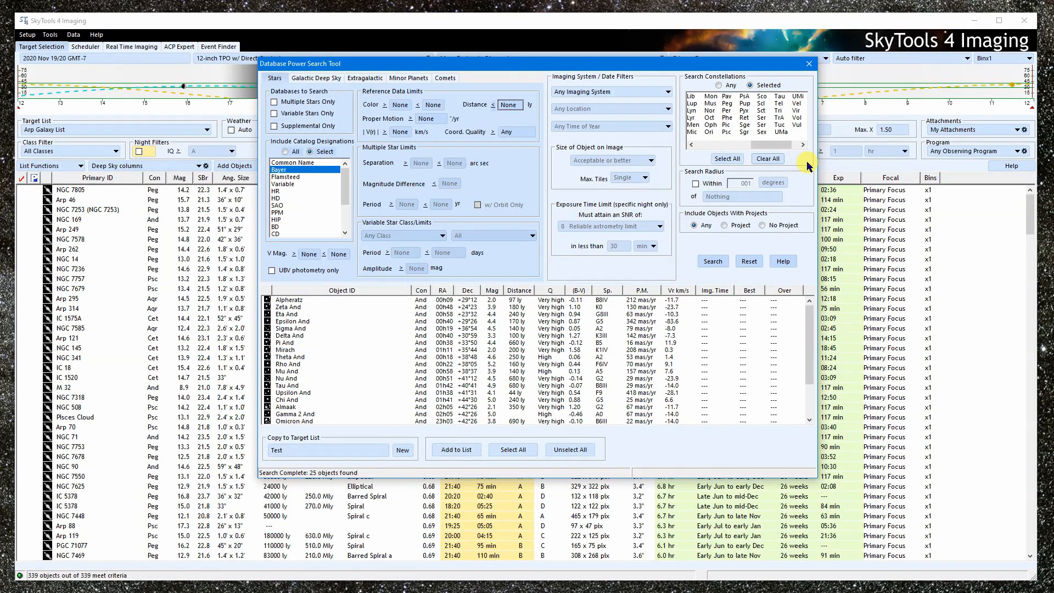
{"action": "left_click", "coordinate": [719, 86]}
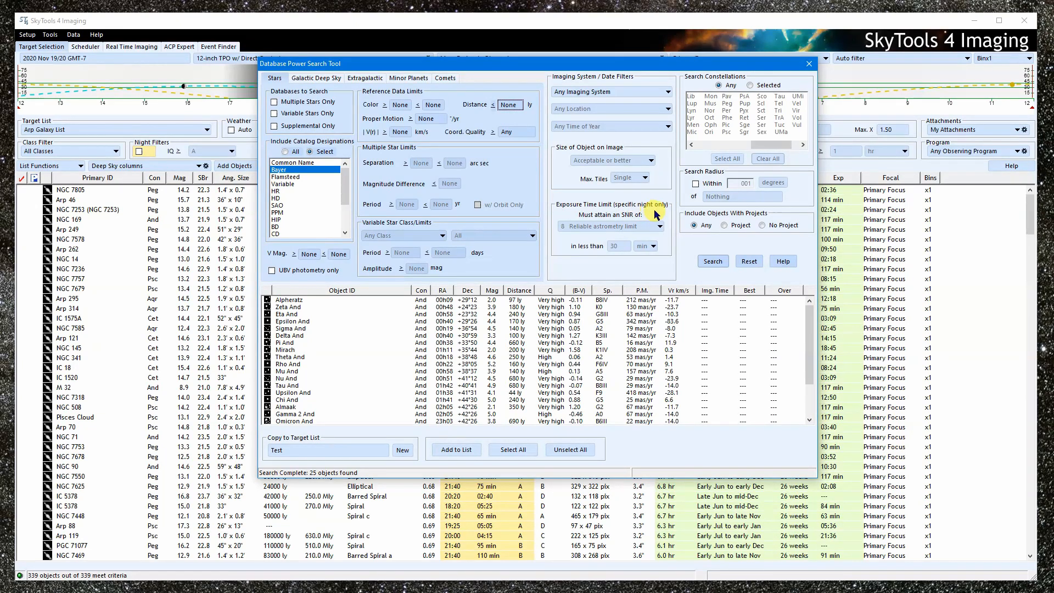
Step: Restrict the star search to within 10 degrees of M31 and run it
{"action": "left_click", "coordinate": [696, 184]}
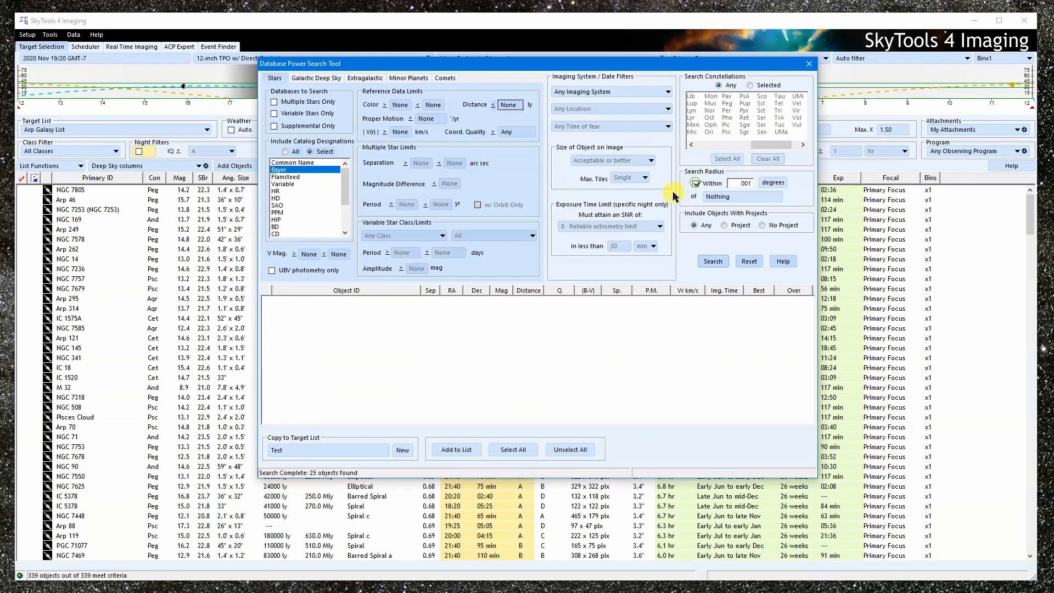
{"action": "double_click", "coordinate": [743, 183]}
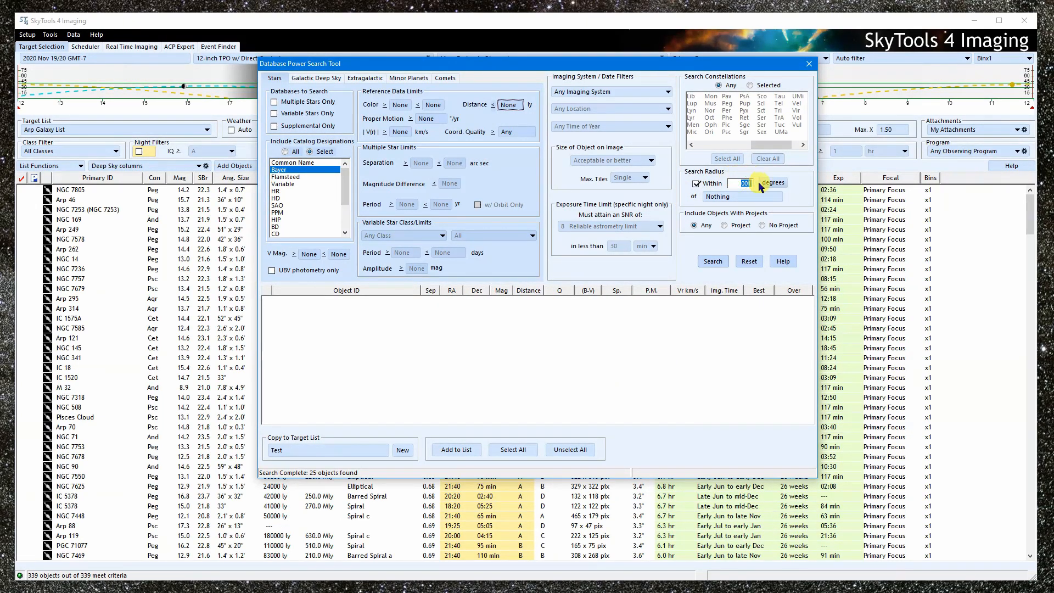
{"action": "type", "text": "10"}
{"action": "left_click", "coordinate": [739, 202]}
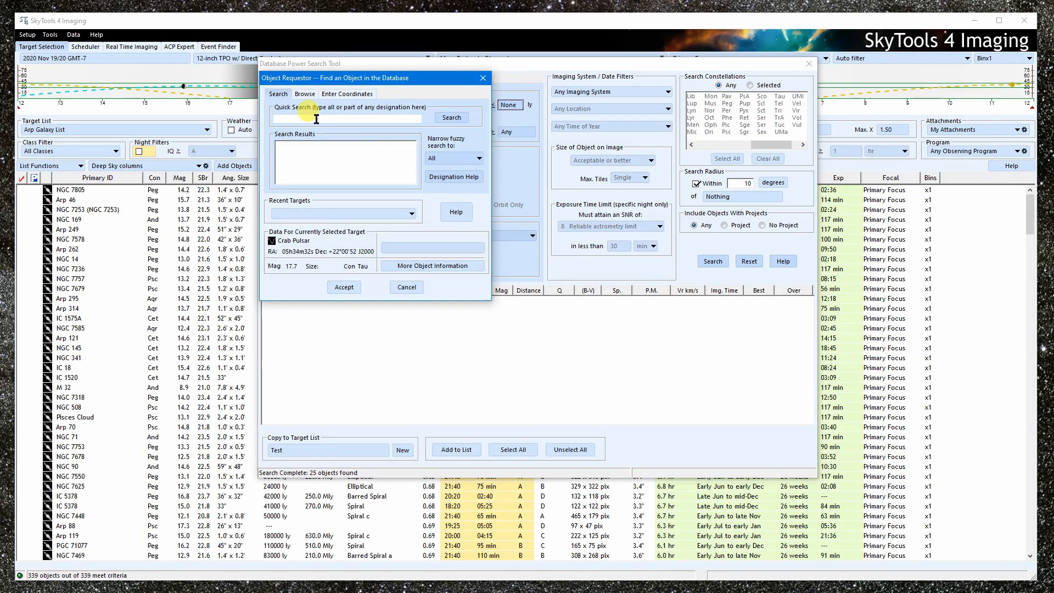
{"action": "type", "text": "M31"}
{"action": "key", "text": "Return"}
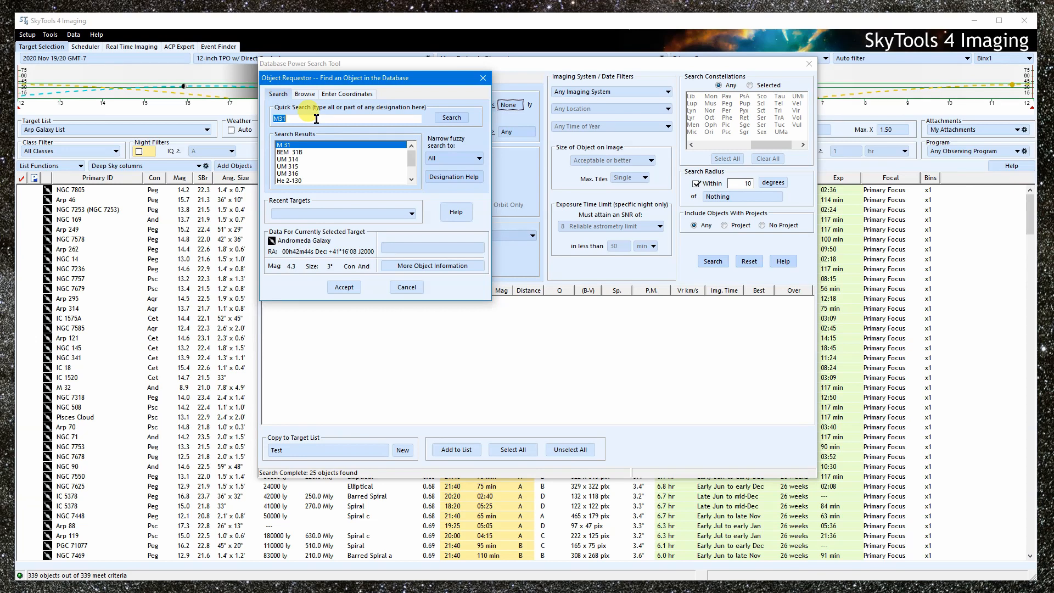
{"action": "left_click", "coordinate": [345, 286]}
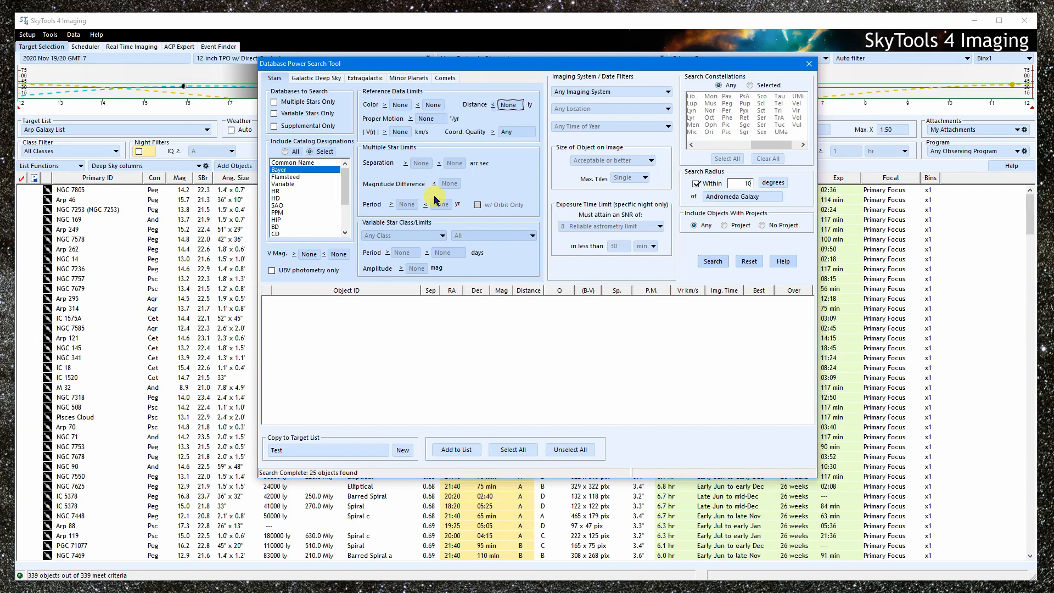
{"action": "left_click", "coordinate": [710, 259]}
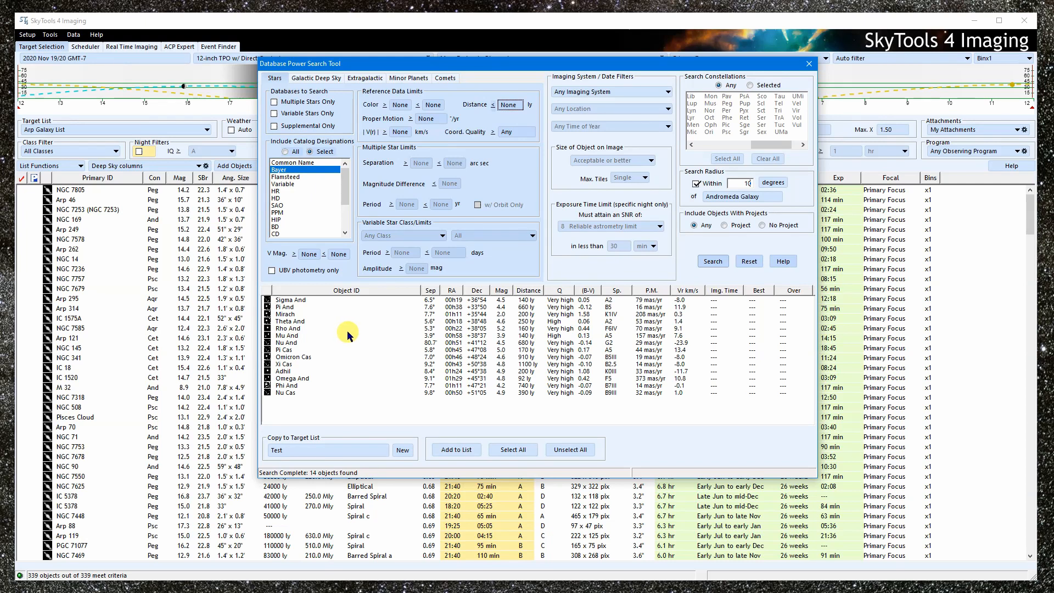
Step: Center the search radius on the coordinates R.A. 12 10, Dec. 33 04 and run the search
{"action": "left_click", "coordinate": [730, 199]}
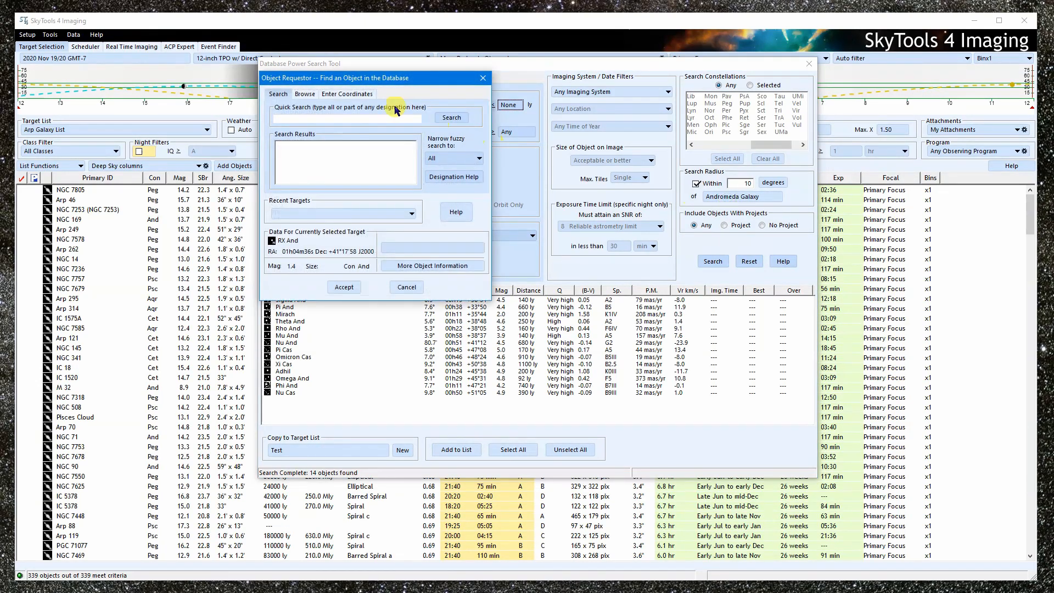
{"action": "left_click", "coordinate": [347, 93]}
{"action": "left_click", "coordinate": [324, 154]}
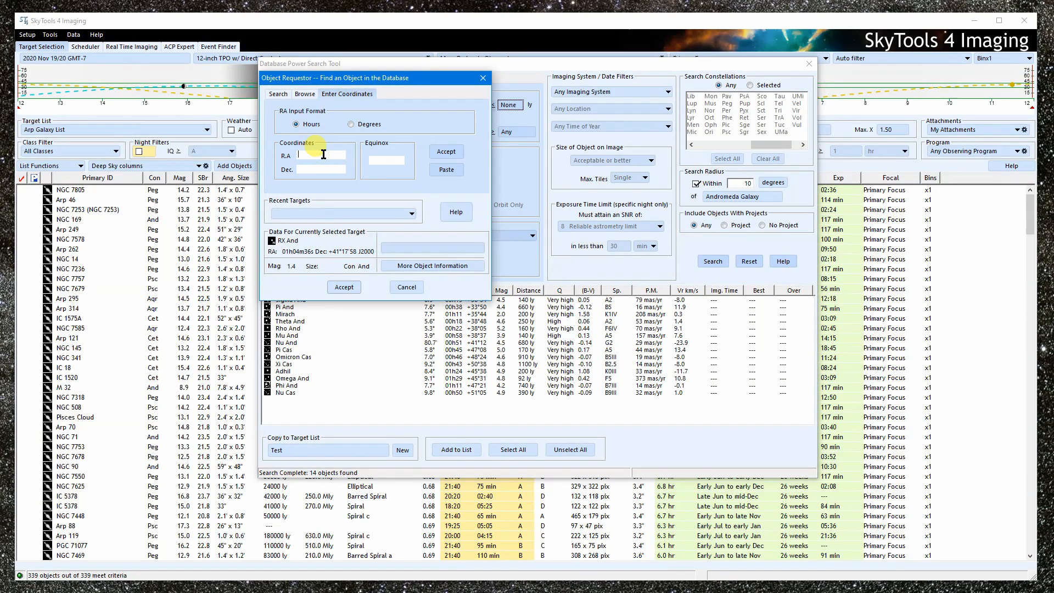
{"action": "type", "text": "12"}
{"action": "type", "text": "33"}
{"action": "type", "text": " 04"}
{"action": "left_click", "coordinate": [448, 154]}
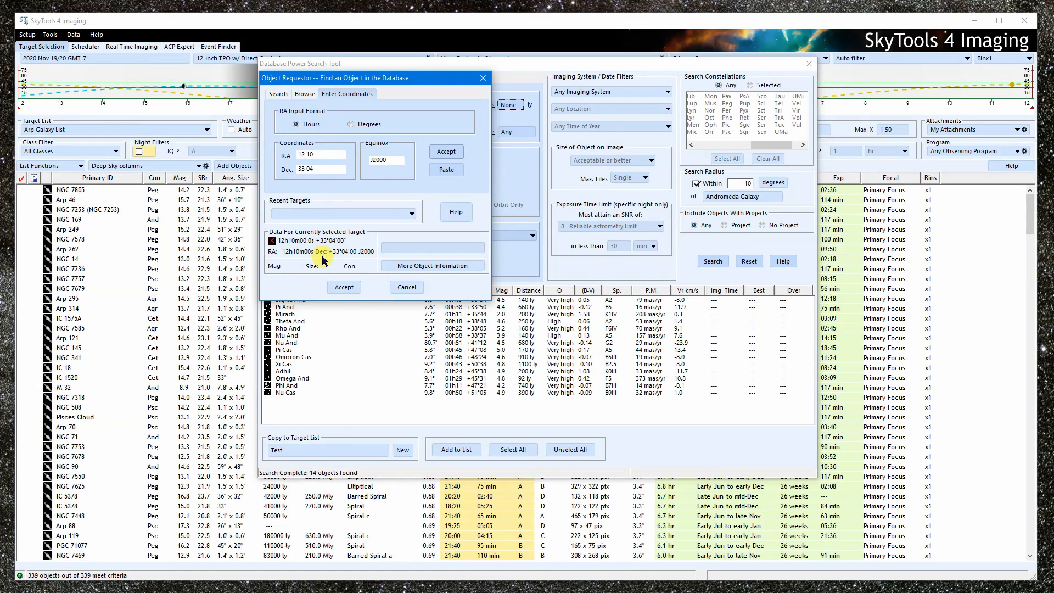
{"action": "left_click", "coordinate": [344, 287]}
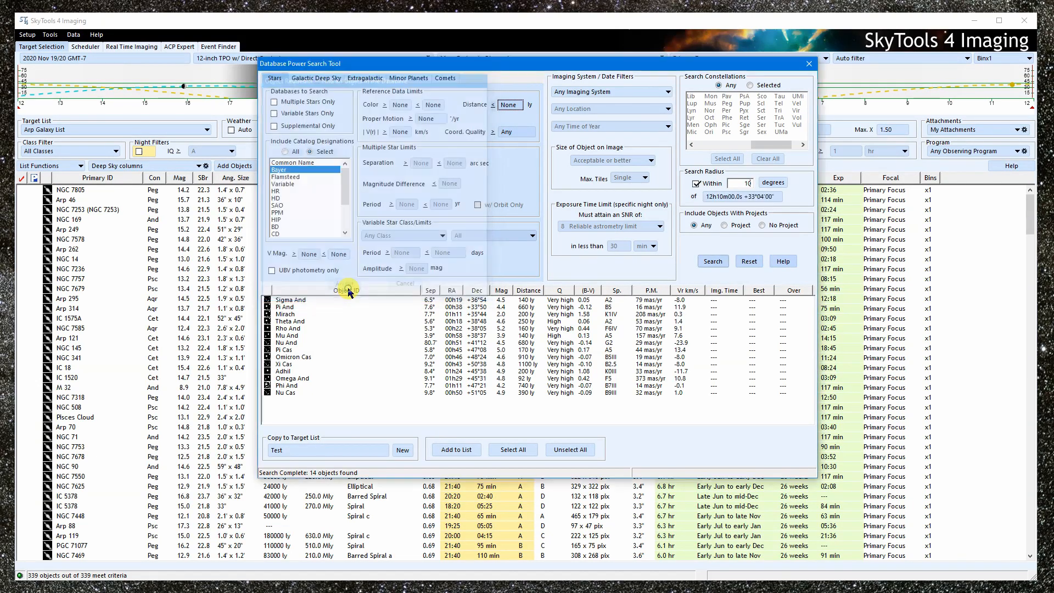
{"action": "left_click", "coordinate": [712, 261]}
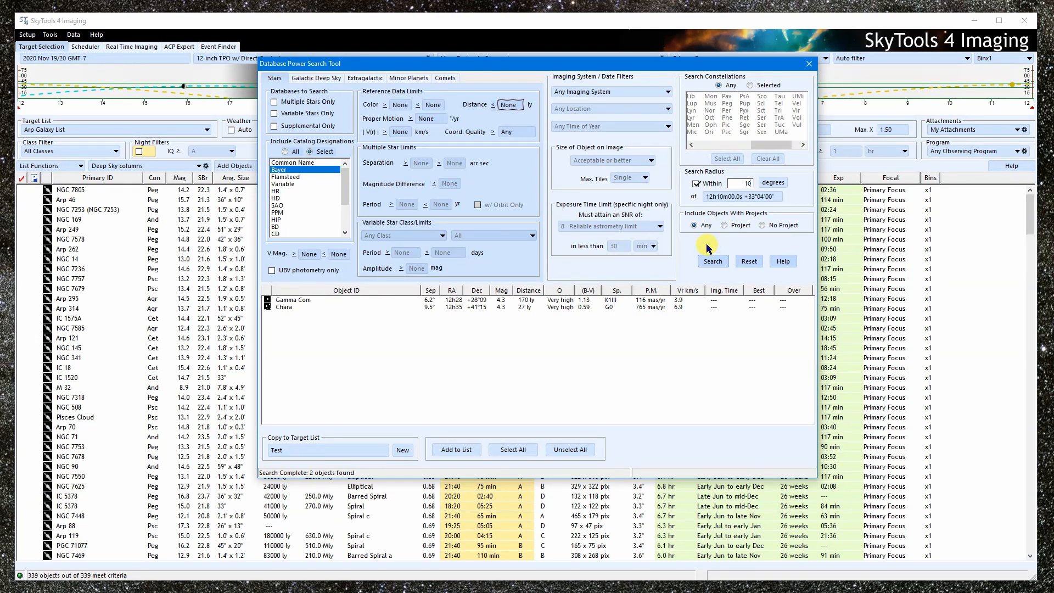
Step: Include only objects that have a project and turn off the search radius limit
{"action": "left_click", "coordinate": [762, 225]}
{"action": "left_click", "coordinate": [724, 225]}
{"action": "left_click", "coordinate": [697, 185]}
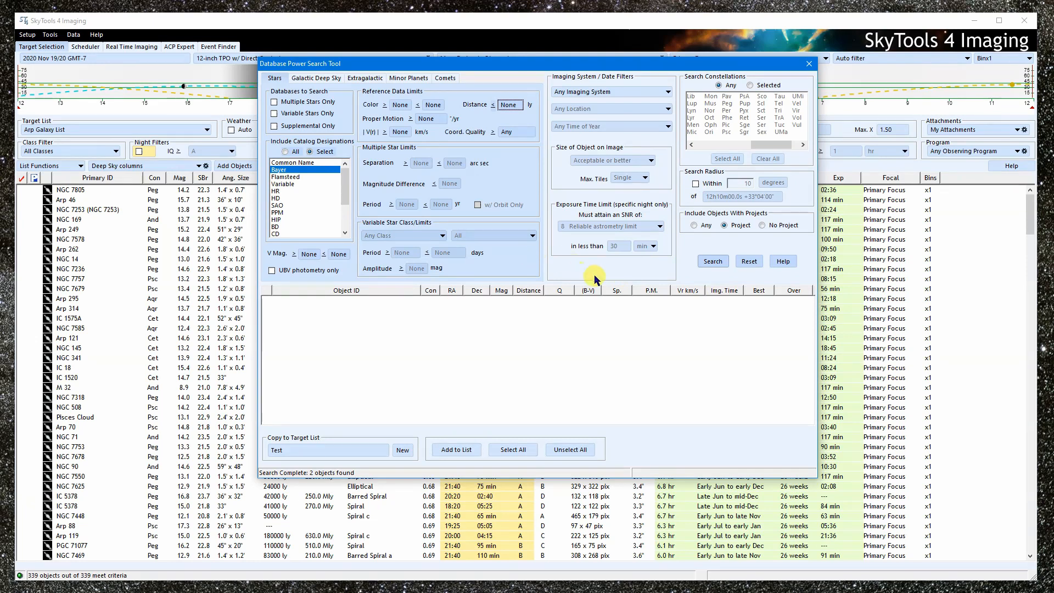
Step: Search the galactic deep sky databases for planetary nebulae with Abell catalog designations only
{"action": "left_click", "coordinate": [330, 80]}
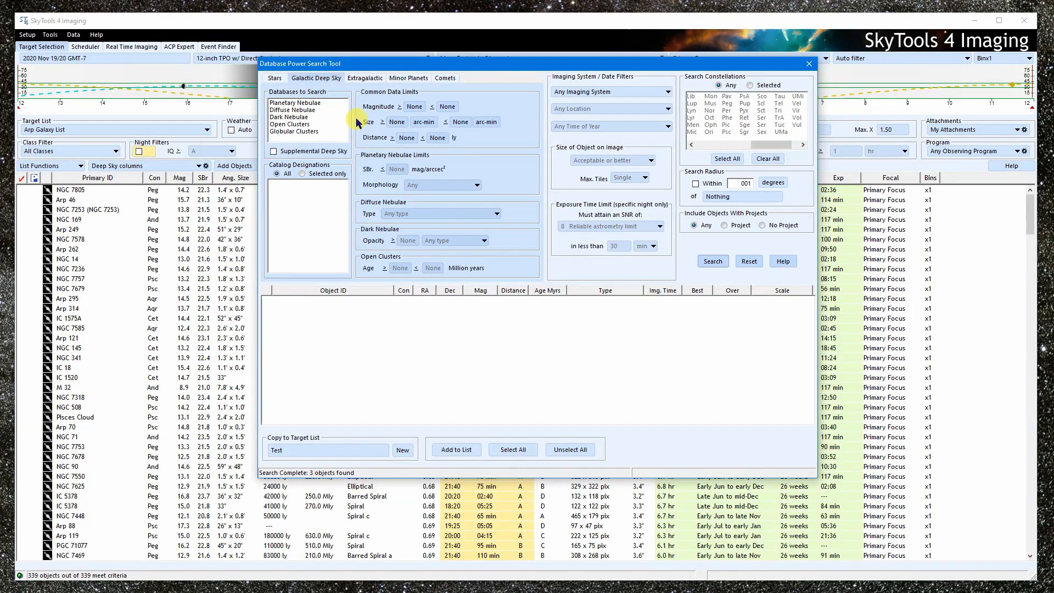
{"action": "left_click", "coordinate": [321, 103]}
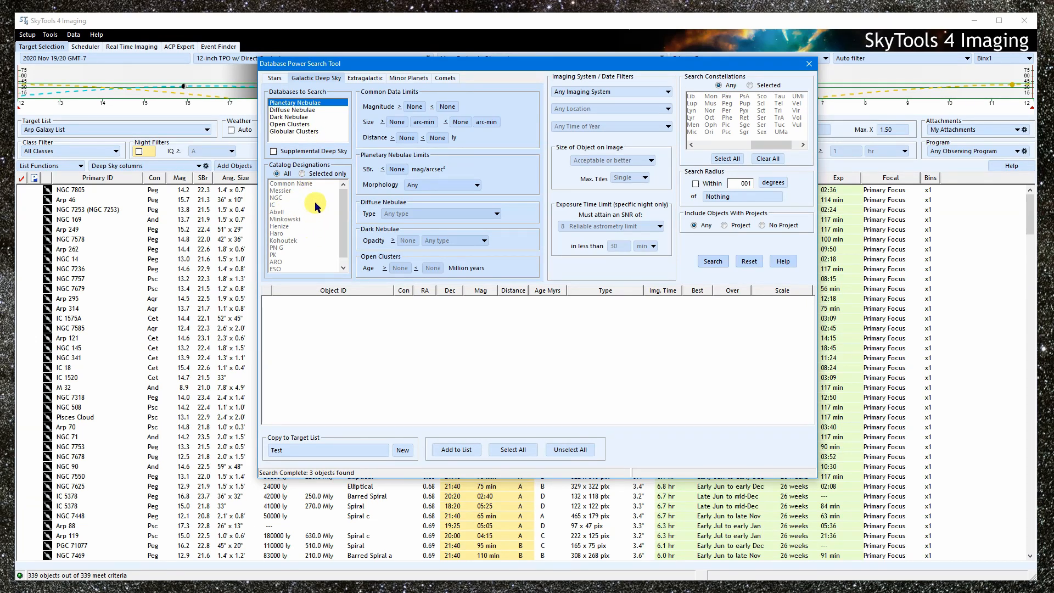
{"action": "left_click", "coordinate": [303, 173]}
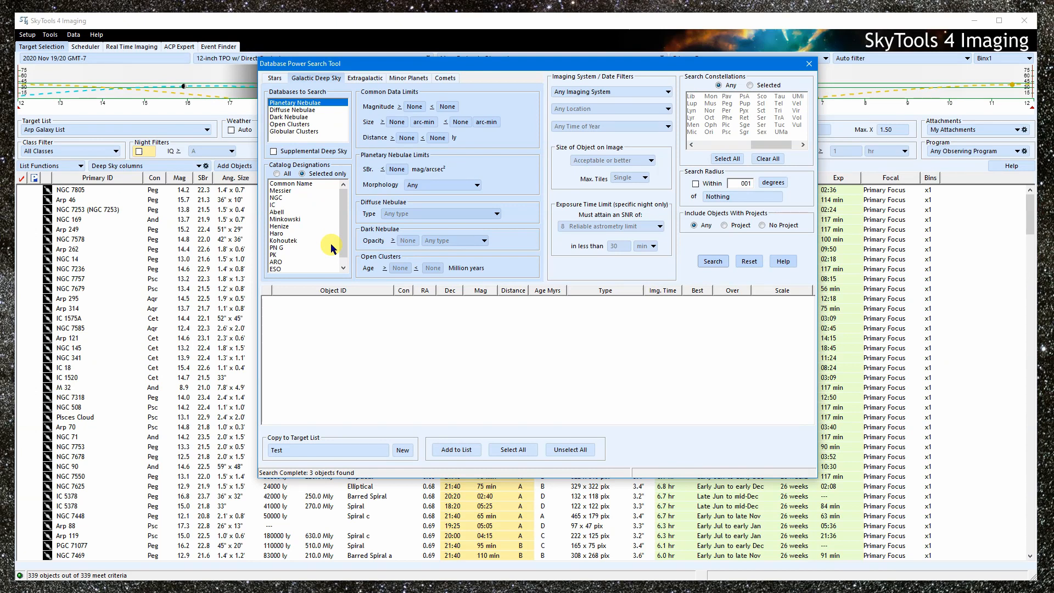
{"action": "left_click", "coordinate": [277, 212]}
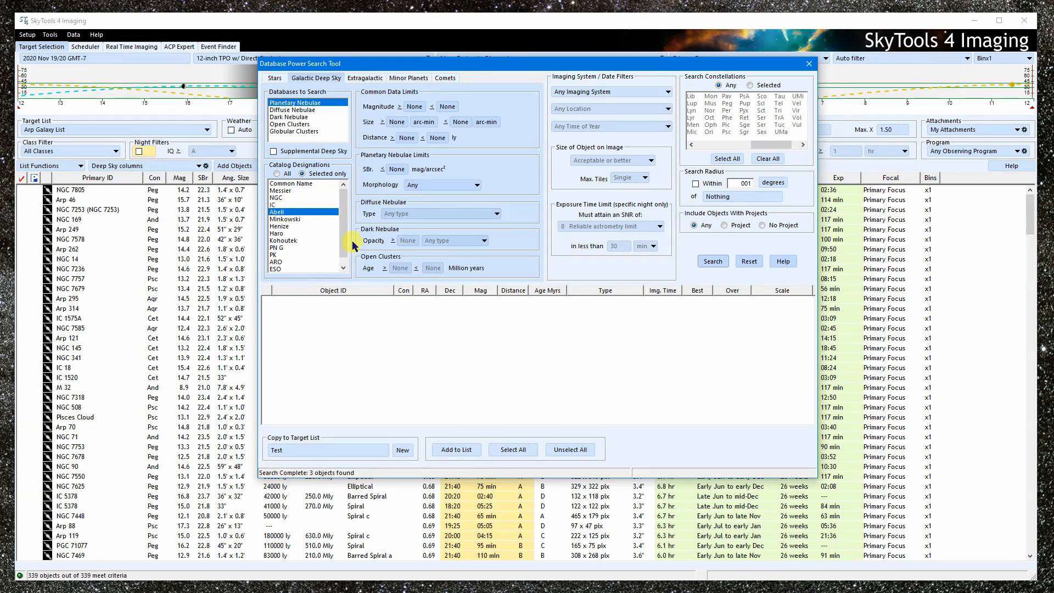
{"action": "left_click", "coordinate": [712, 262]}
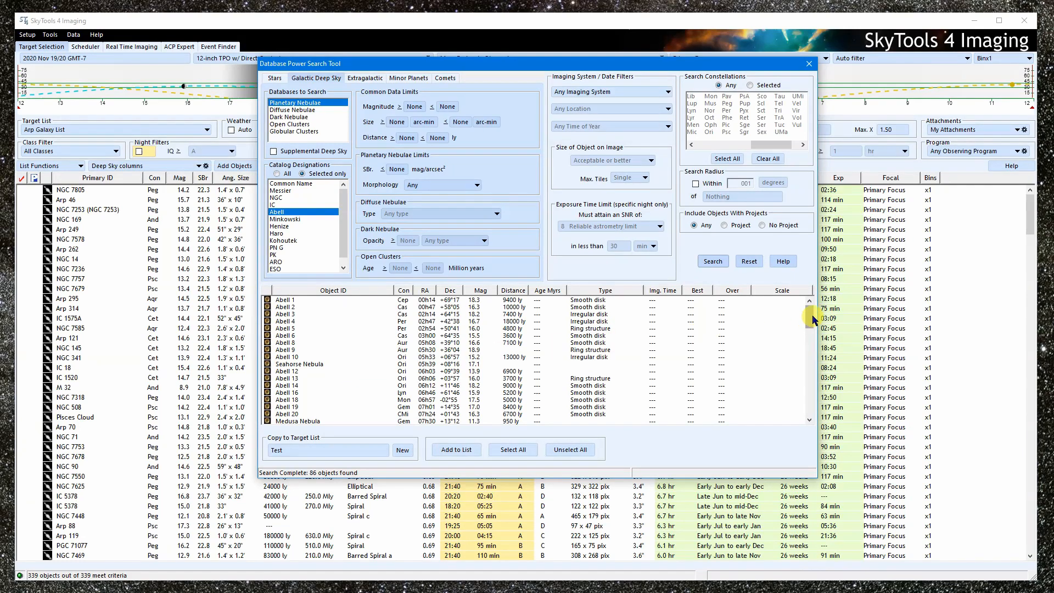
Step: View the object information for IC 1454 in the results, highlight its Abell 81 designation, and close the information window
{"action": "left_click_drag", "start_coordinate": [811, 316], "coordinate": [811, 376]}
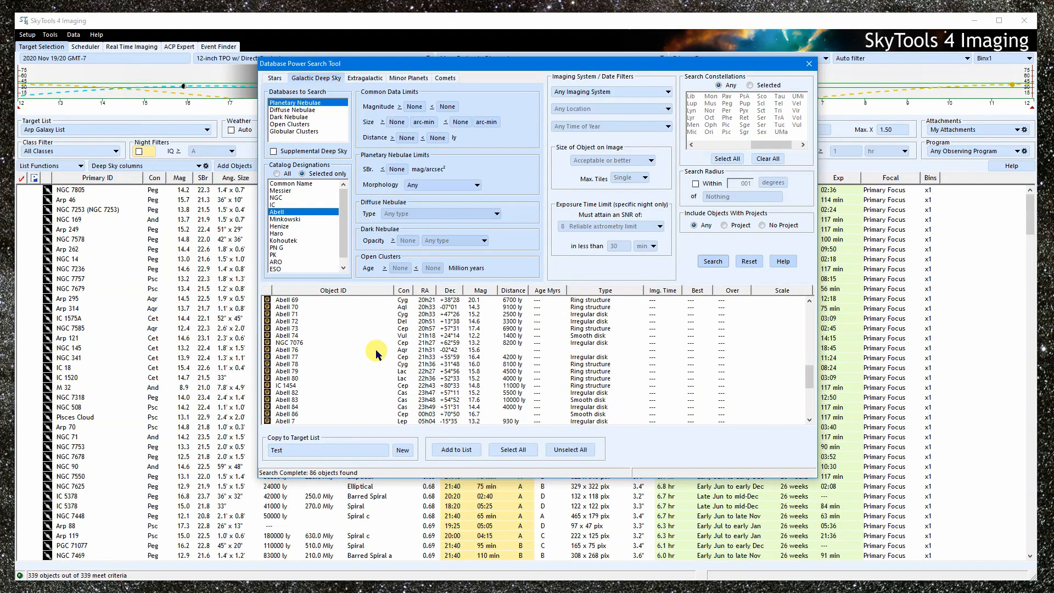
{"action": "left_click", "coordinate": [299, 386]}
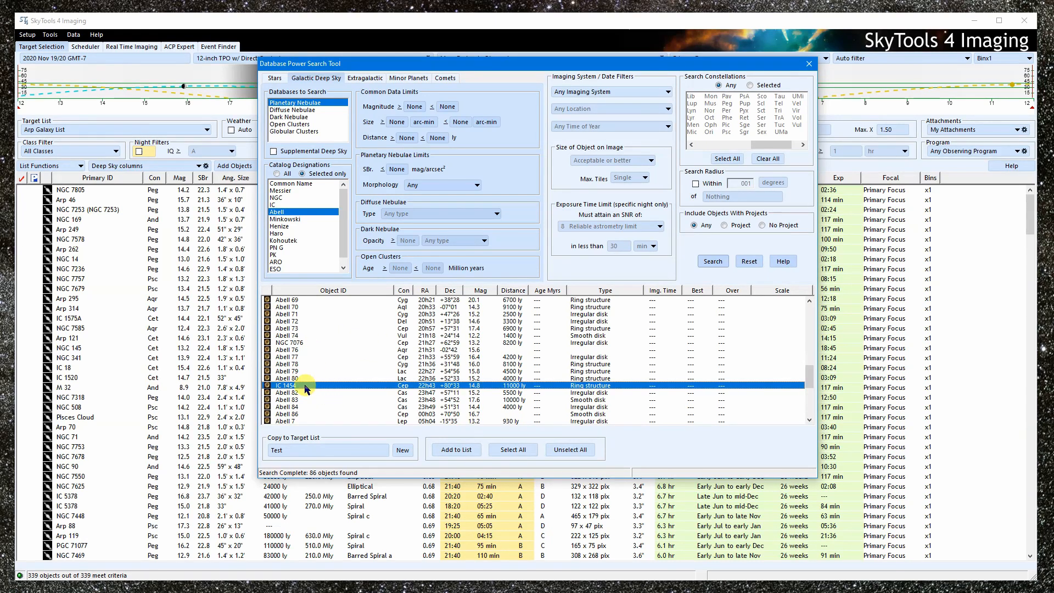
{"action": "double_click", "coordinate": [305, 388]}
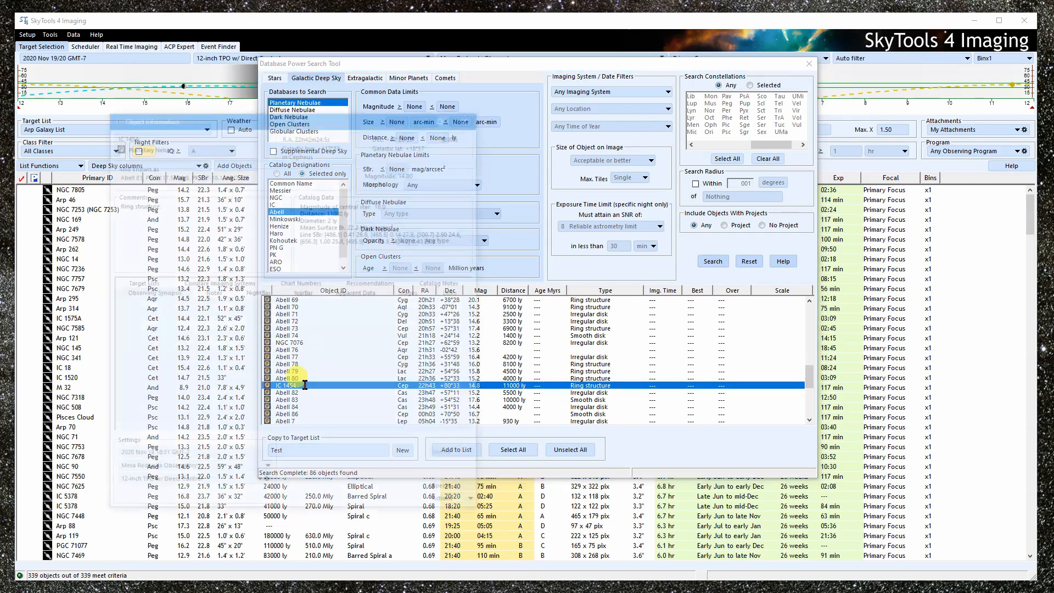
{"action": "left_click_drag", "start_coordinate": [117, 173], "coordinate": [139, 174]}
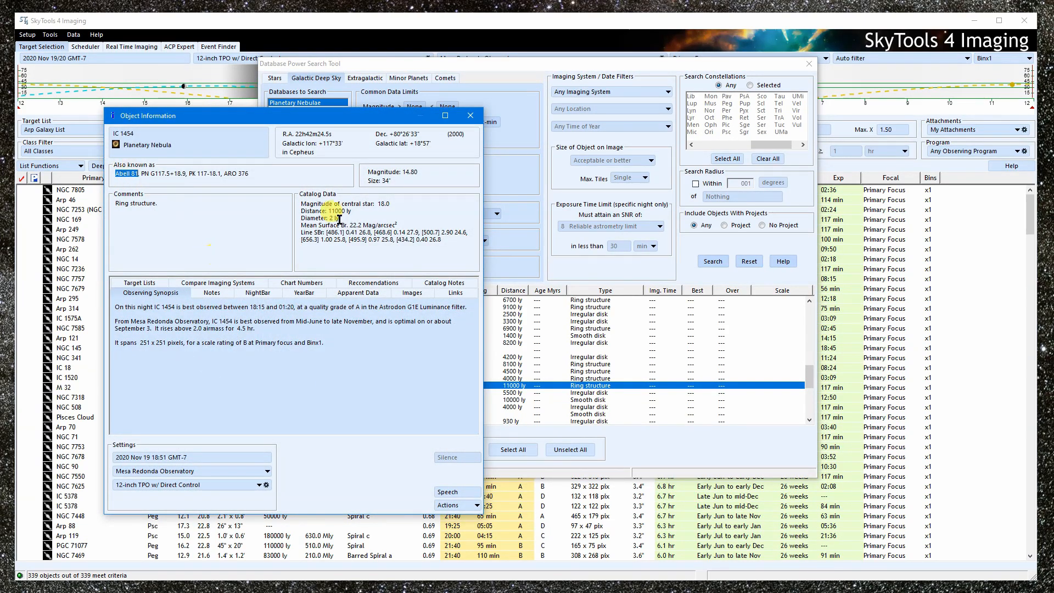
{"action": "left_click", "coordinate": [471, 116]}
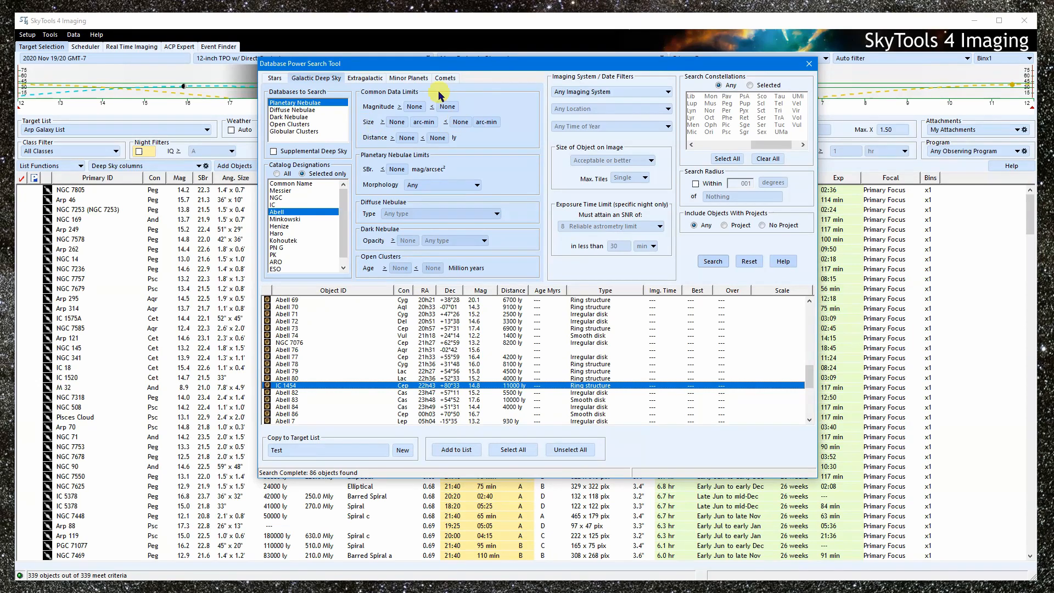
Step: Limit the Abell planetary nebulae to a maximum distance of 1000 light years and run the search
{"action": "left_click", "coordinate": [439, 138]}
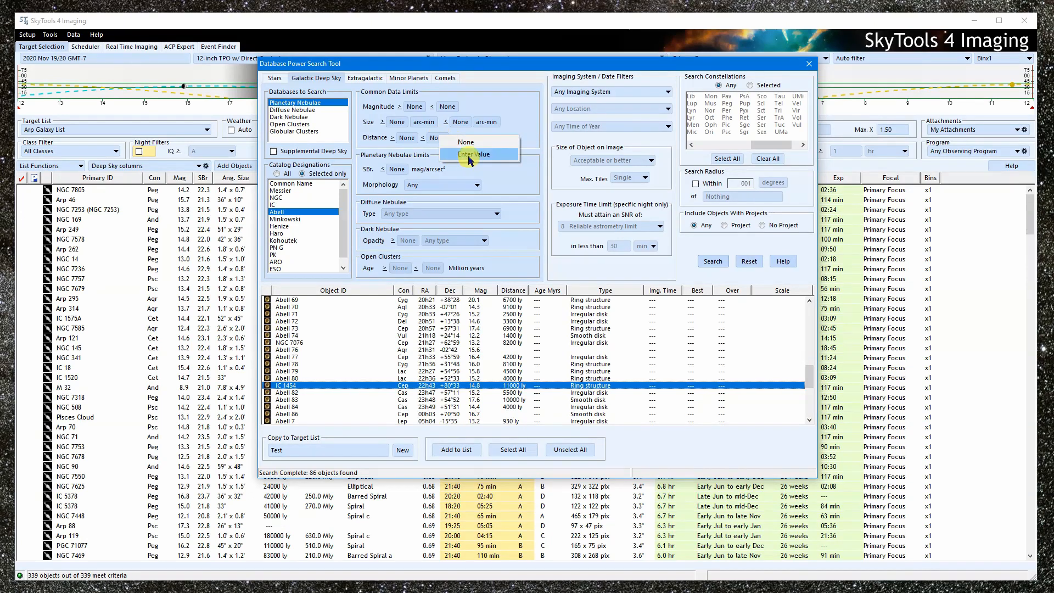
{"action": "left_click", "coordinate": [472, 158]}
{"action": "type", "text": "1000"}
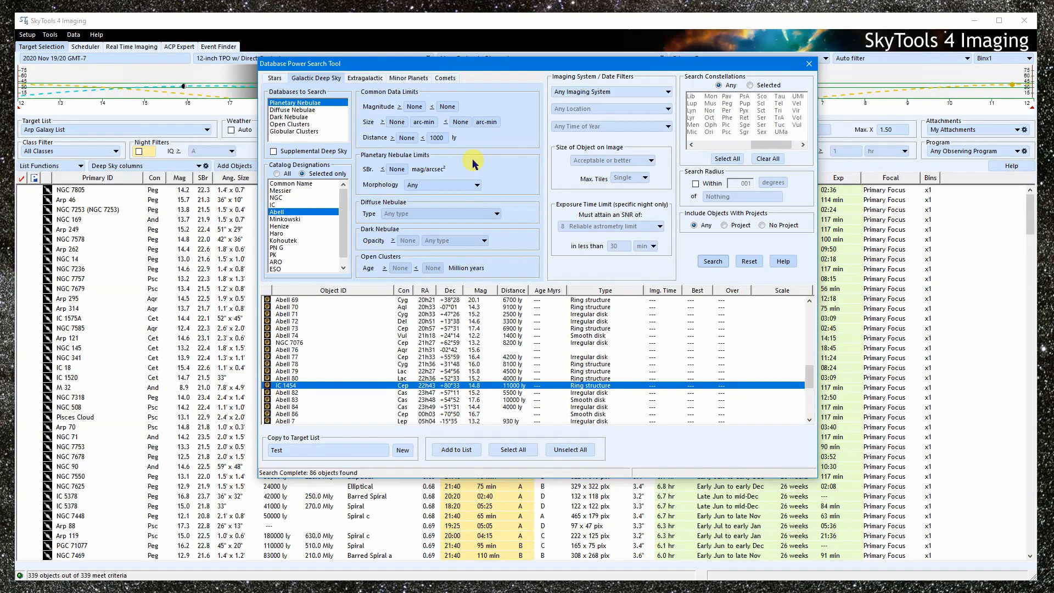
{"action": "left_click", "coordinate": [708, 261]}
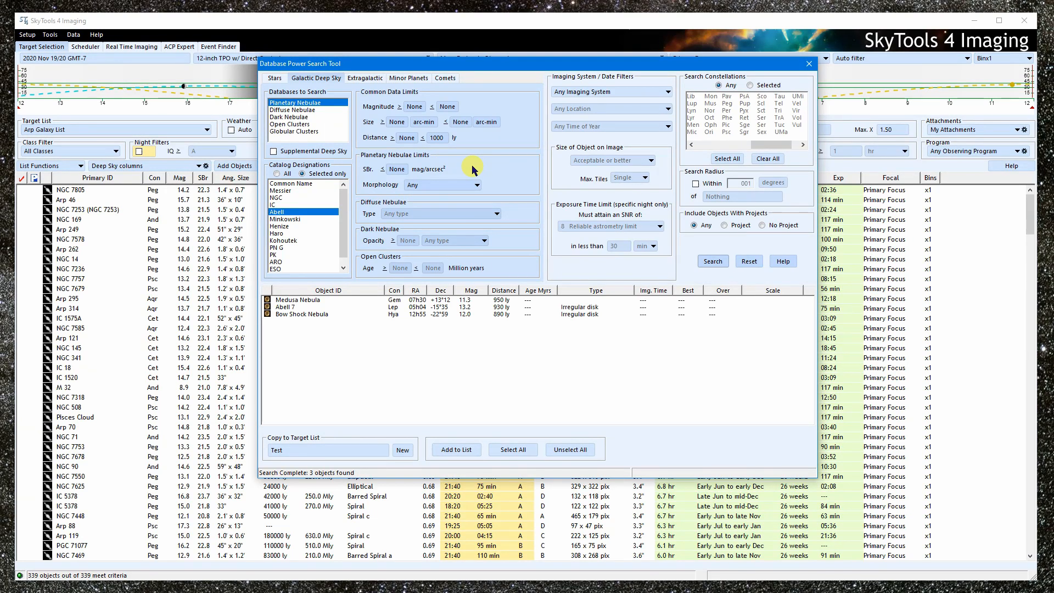
Step: Remove the maximum distance limit and set the planetary nebula surface brightness limit to 24.0 mag/arcsec²
{"action": "left_click", "coordinate": [438, 138]}
{"action": "left_click", "coordinate": [472, 154]}
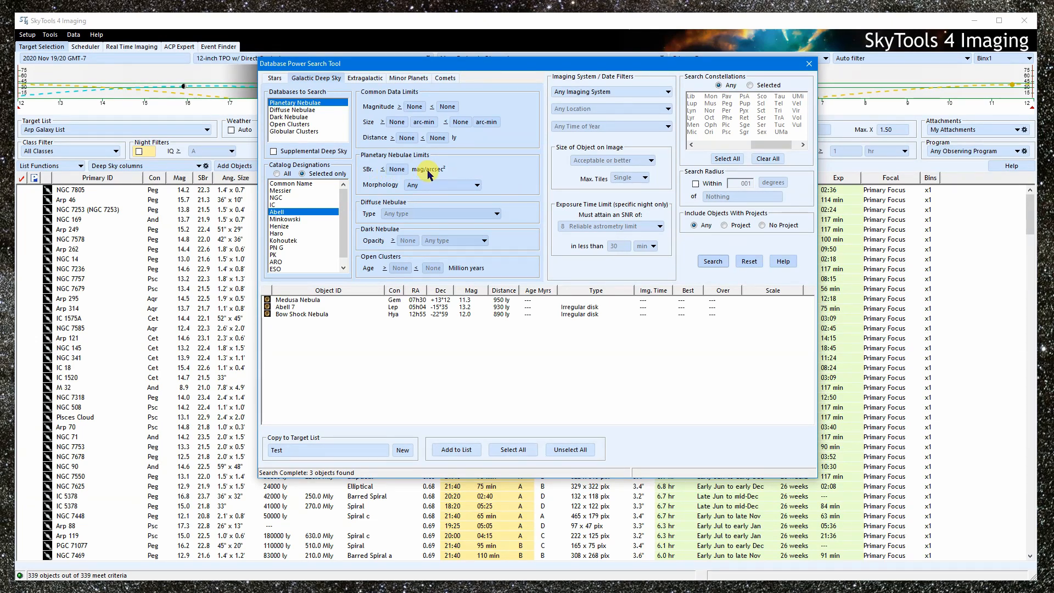
{"action": "left_click", "coordinate": [396, 169]}
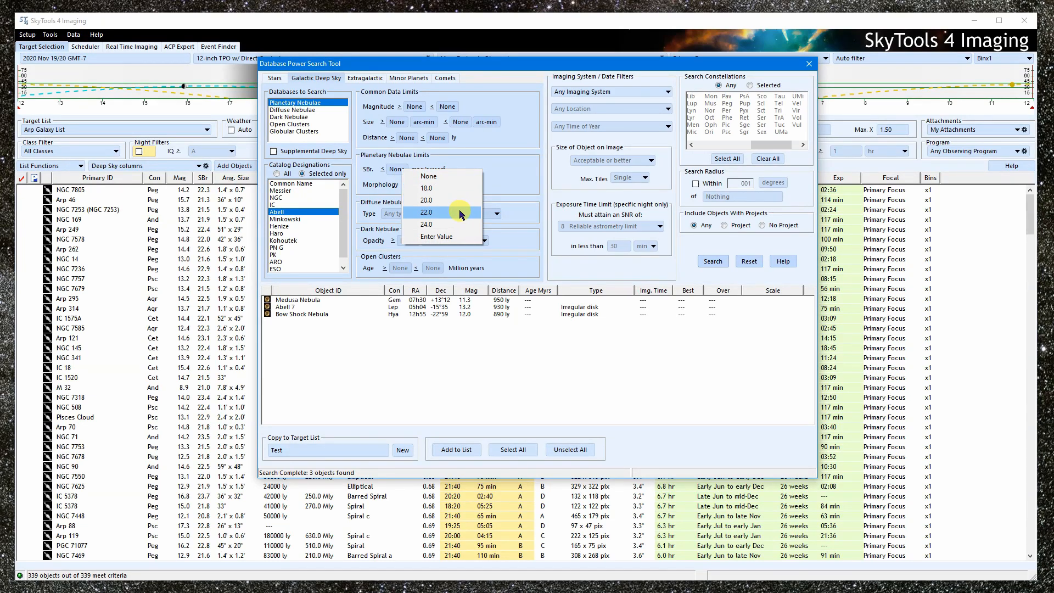
{"action": "left_click", "coordinate": [458, 225]}
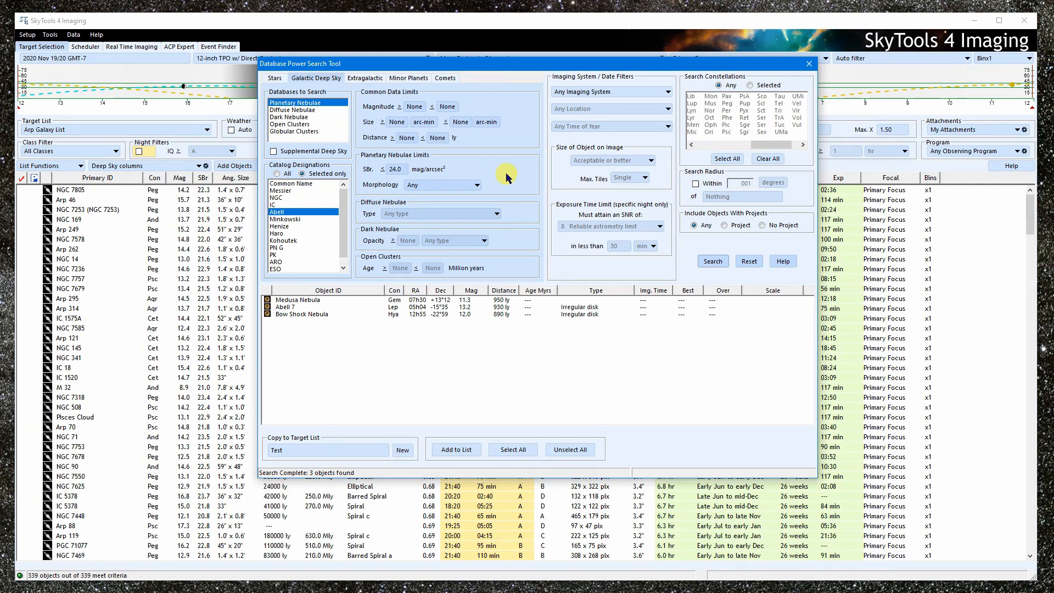
Step: Set the planetary nebula morphology limit to Ring structure and run the search on the Abell objects
{"action": "left_click", "coordinate": [459, 186]}
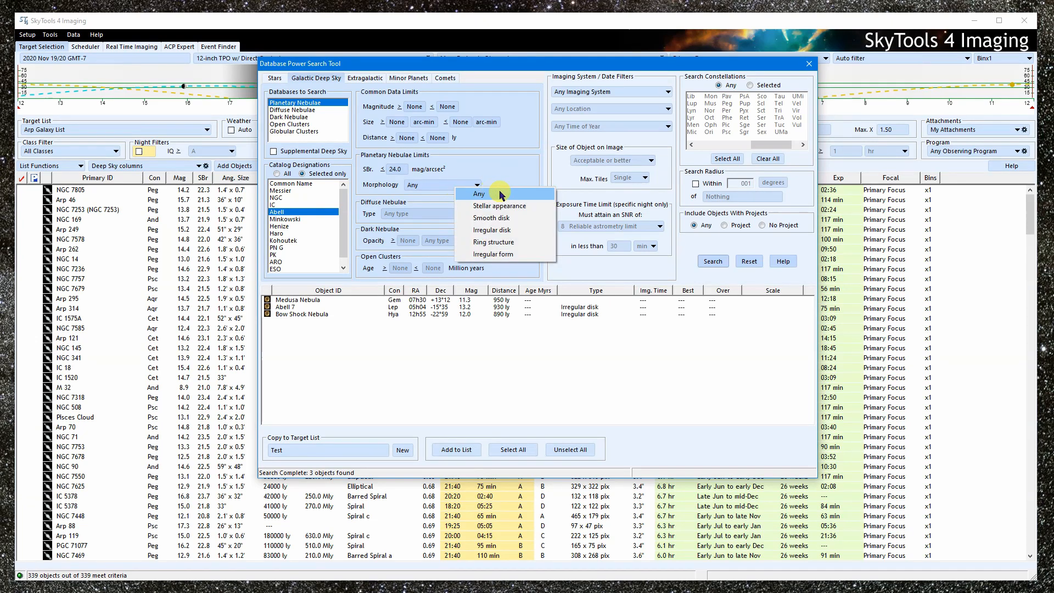
{"action": "left_click", "coordinate": [521, 241]}
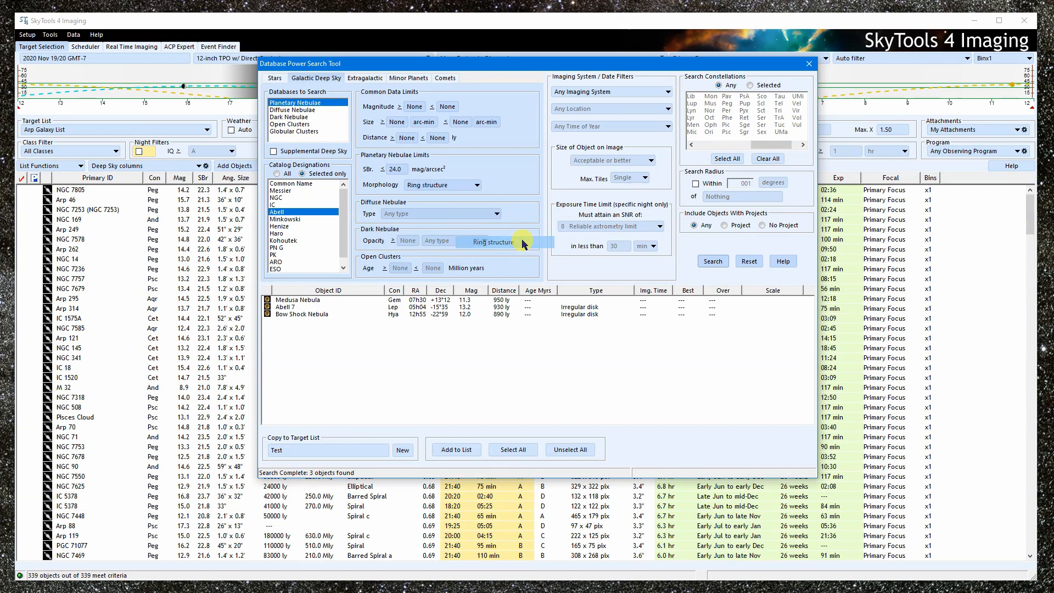
{"action": "left_click", "coordinate": [713, 261]}
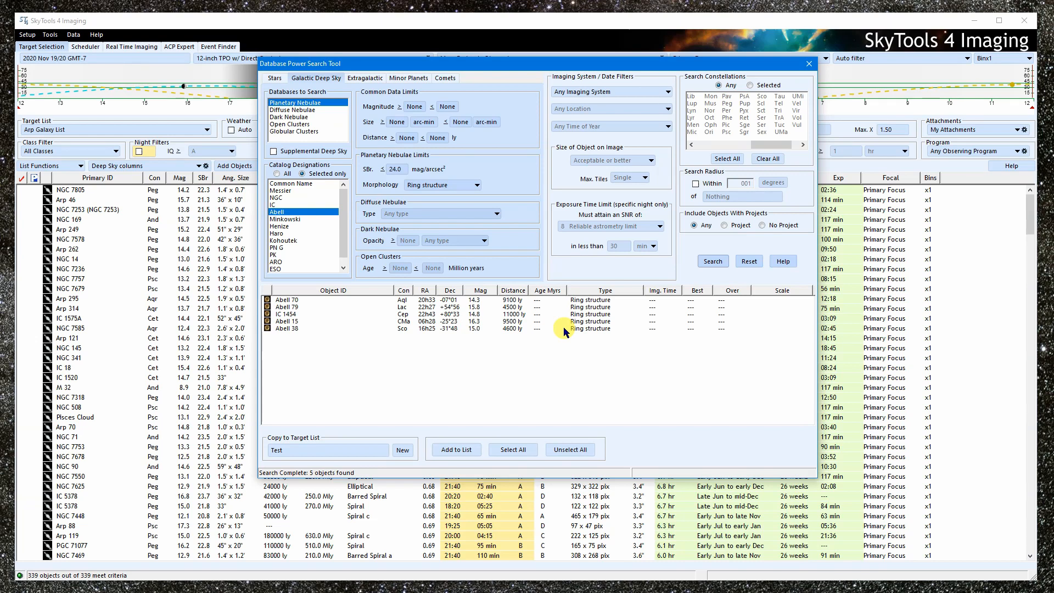
Step: Add diffuse nebulae of type Supernova Remnants with all catalog designations, run the search, and review the supernova remnants in the results
{"action": "left_click", "coordinate": [309, 111]}
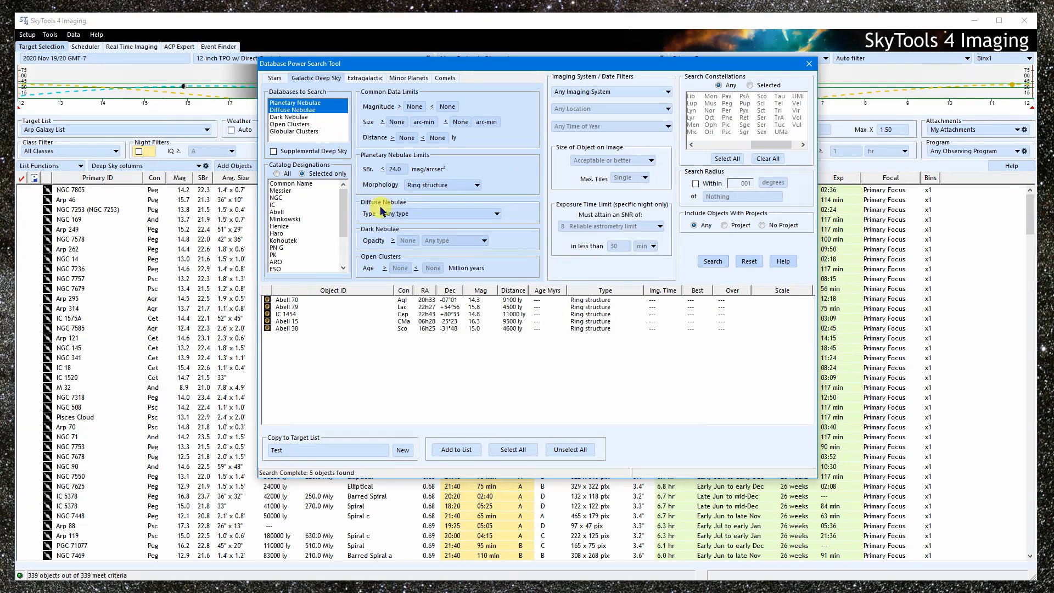
{"action": "left_click", "coordinate": [277, 173]}
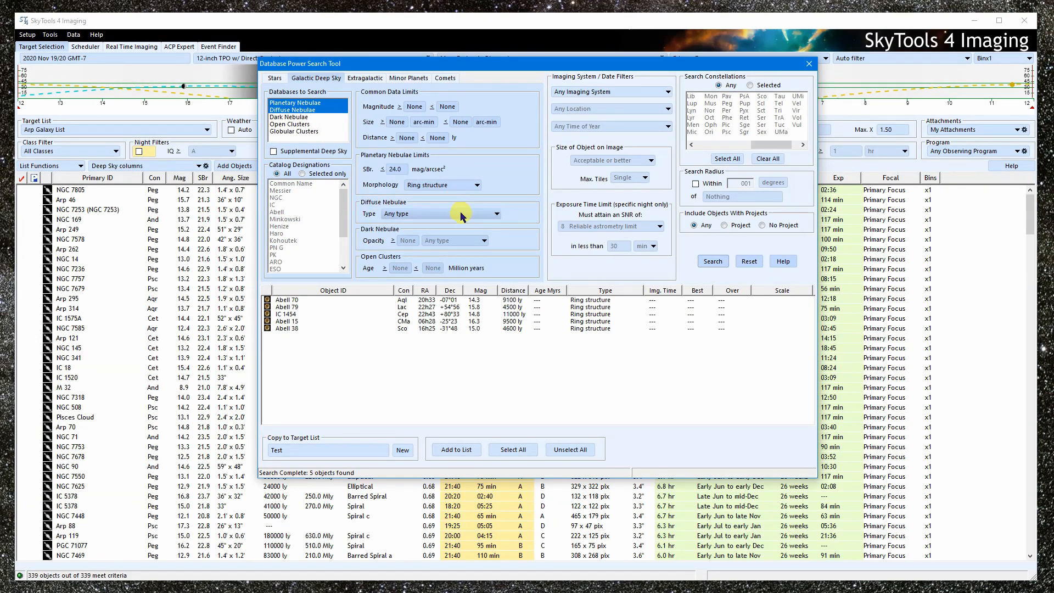
{"action": "left_click", "coordinate": [460, 212]}
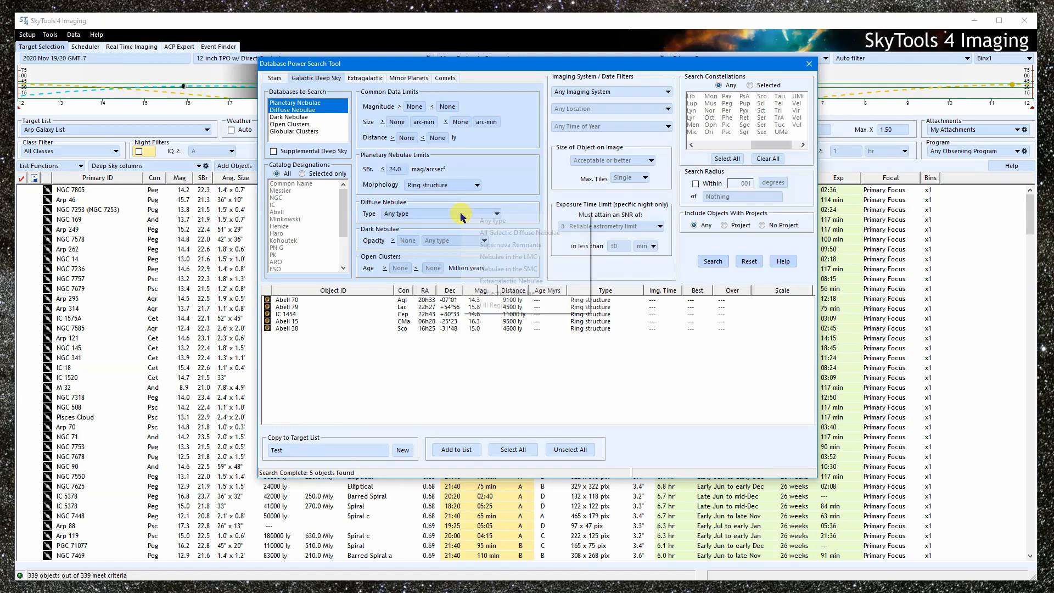
{"action": "left_click", "coordinate": [553, 249]}
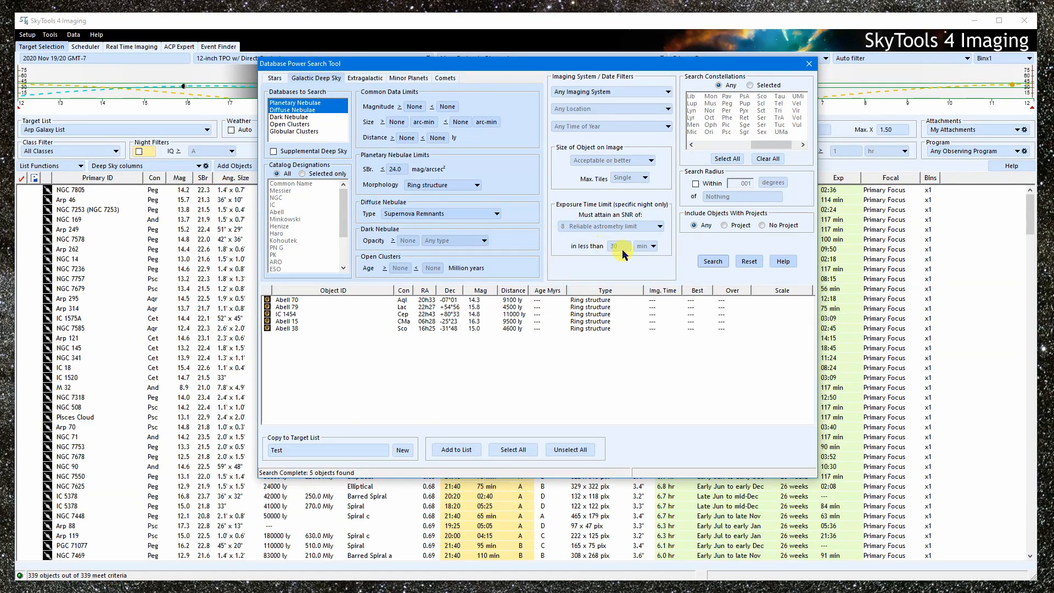
{"action": "left_click", "coordinate": [715, 262]}
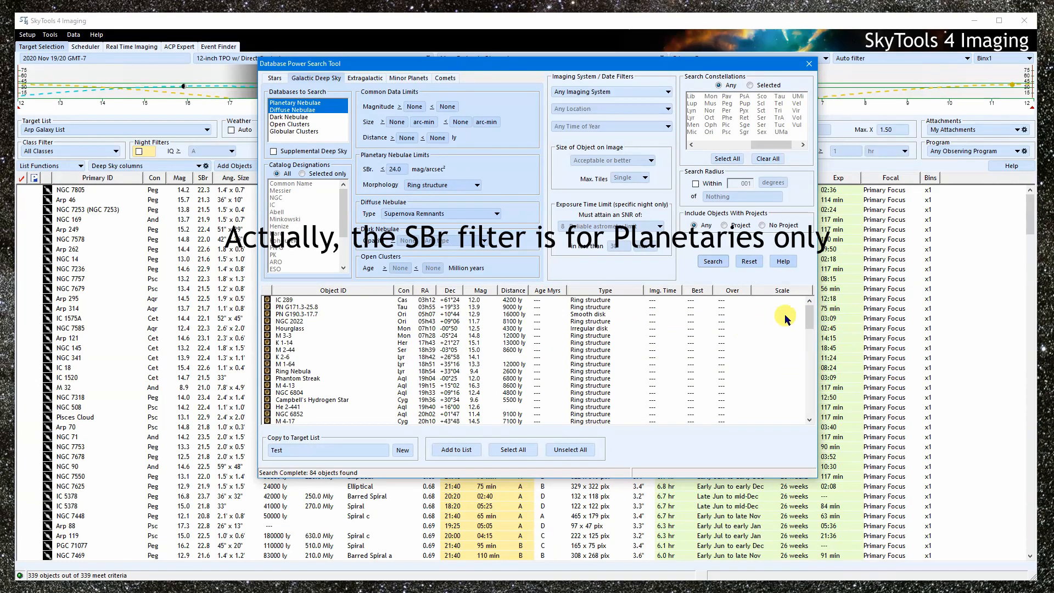
{"action": "left_click_drag", "start_coordinate": [811, 315], "coordinate": [806, 398]}
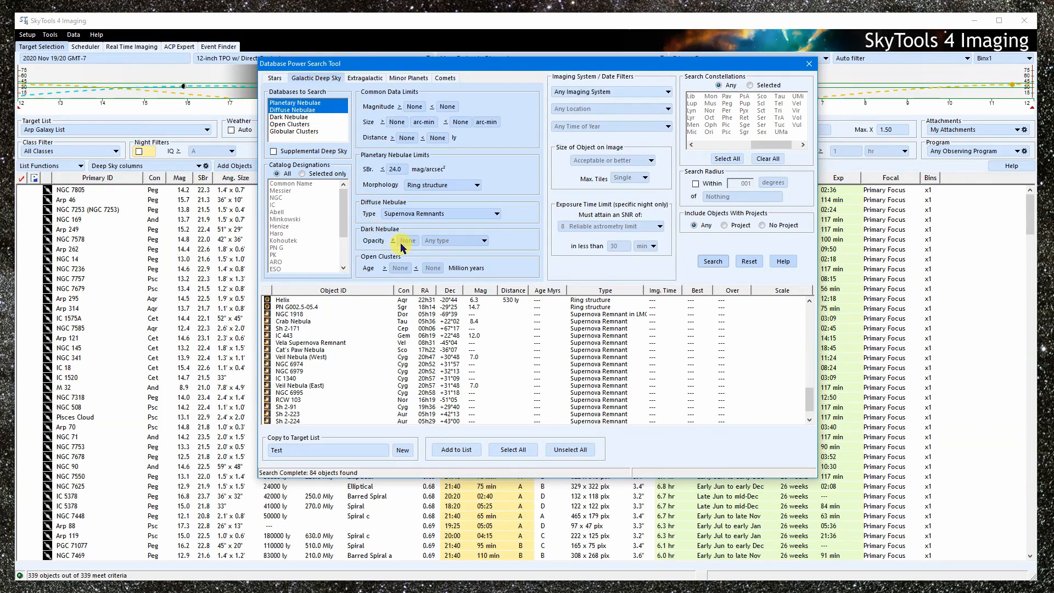
Step: Search only the dark nebulae database with a minimum opacity of 6, and switch the database selection to open clusters
{"action": "left_click", "coordinate": [291, 103]}
{"action": "left_click", "coordinate": [291, 110]}
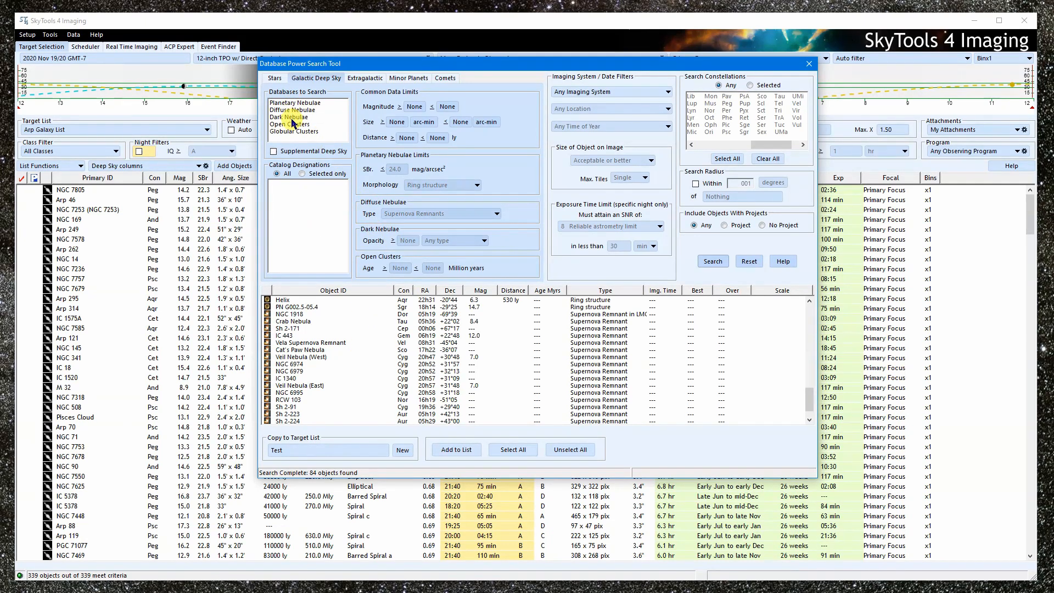
{"action": "left_click", "coordinate": [292, 118]}
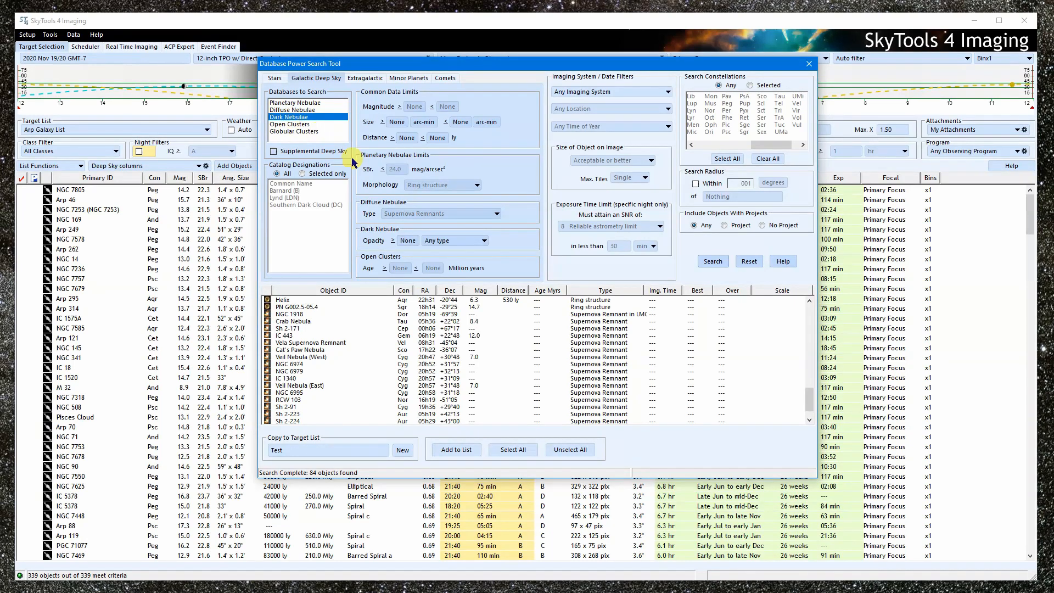
{"action": "left_click", "coordinate": [407, 242]}
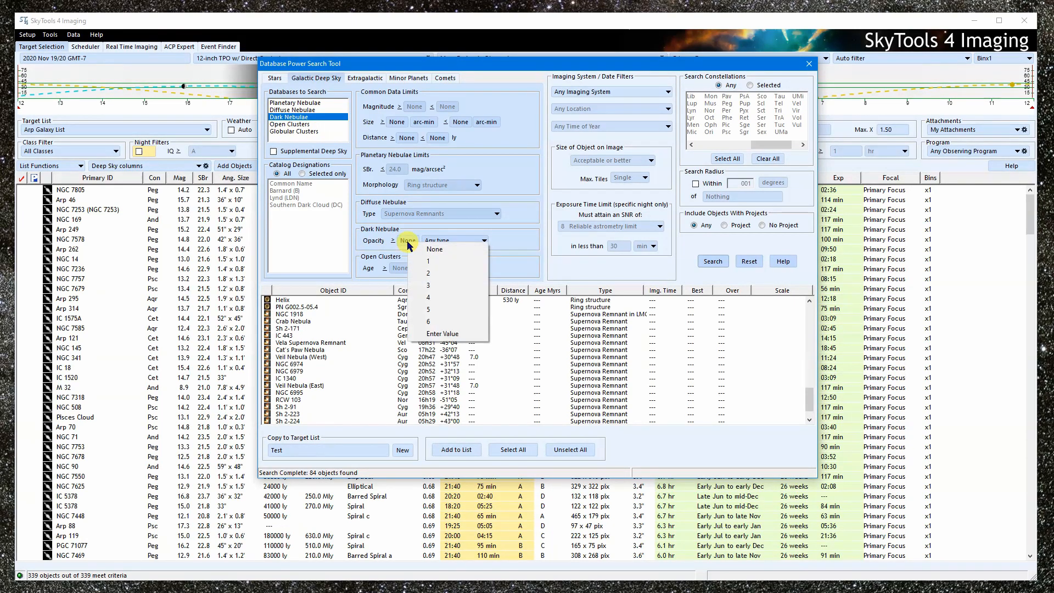
{"action": "left_click", "coordinate": [454, 320]}
{"action": "left_click", "coordinate": [712, 262]}
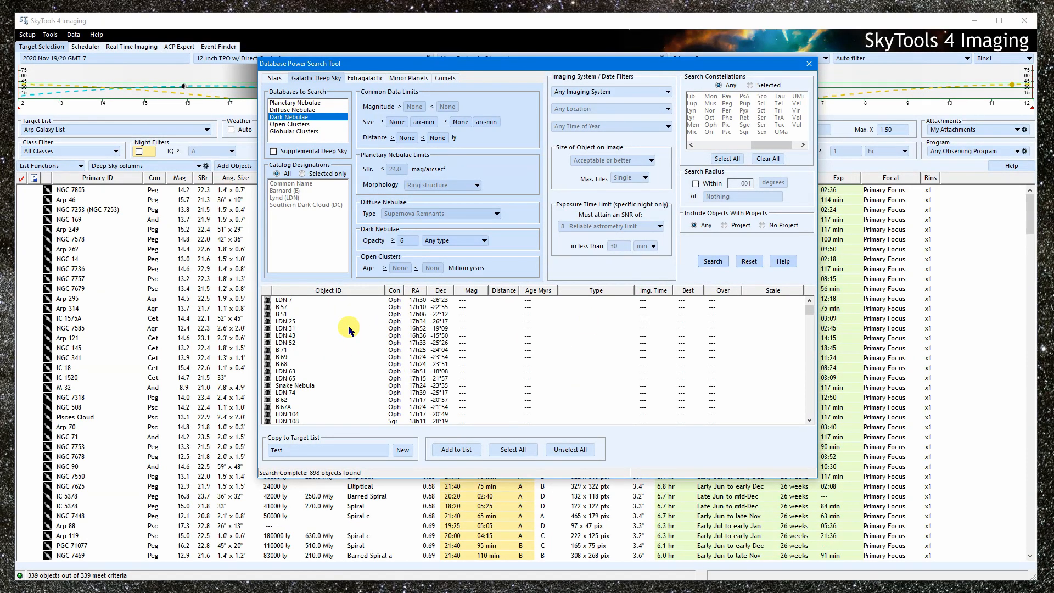
{"action": "left_click", "coordinate": [300, 125]}
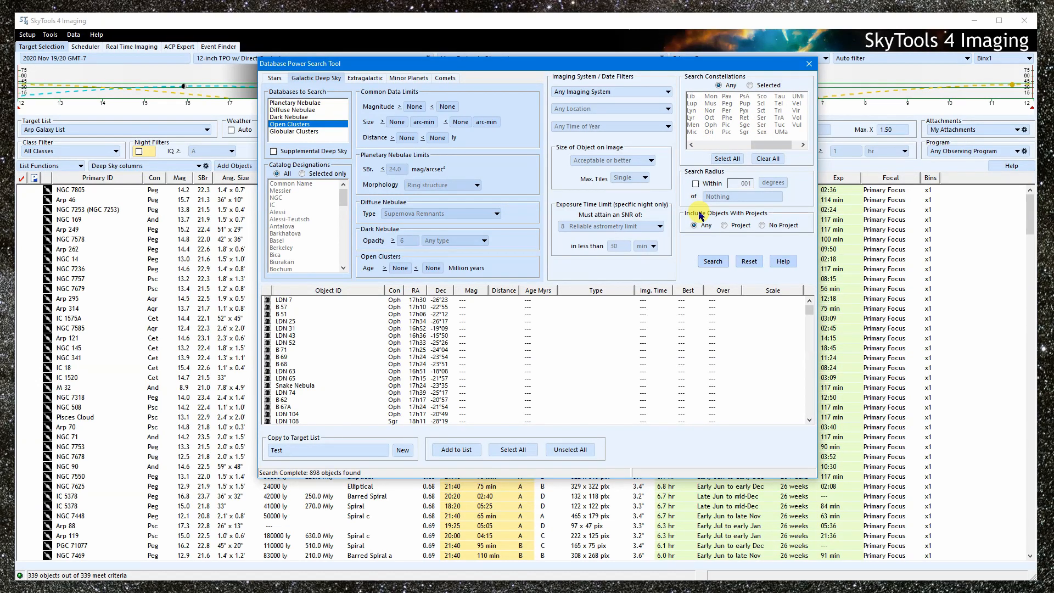
Step: Search the extragalactic galaxy groups database for objects with Hickson Compact Group designations only
{"action": "left_click", "coordinate": [367, 79]}
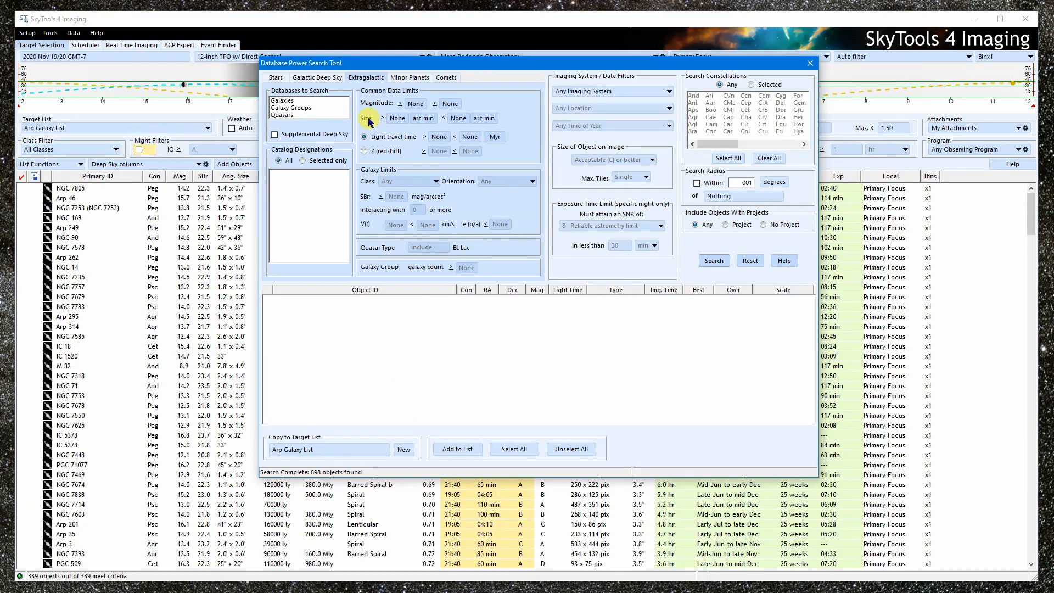
{"action": "left_click", "coordinate": [287, 102]}
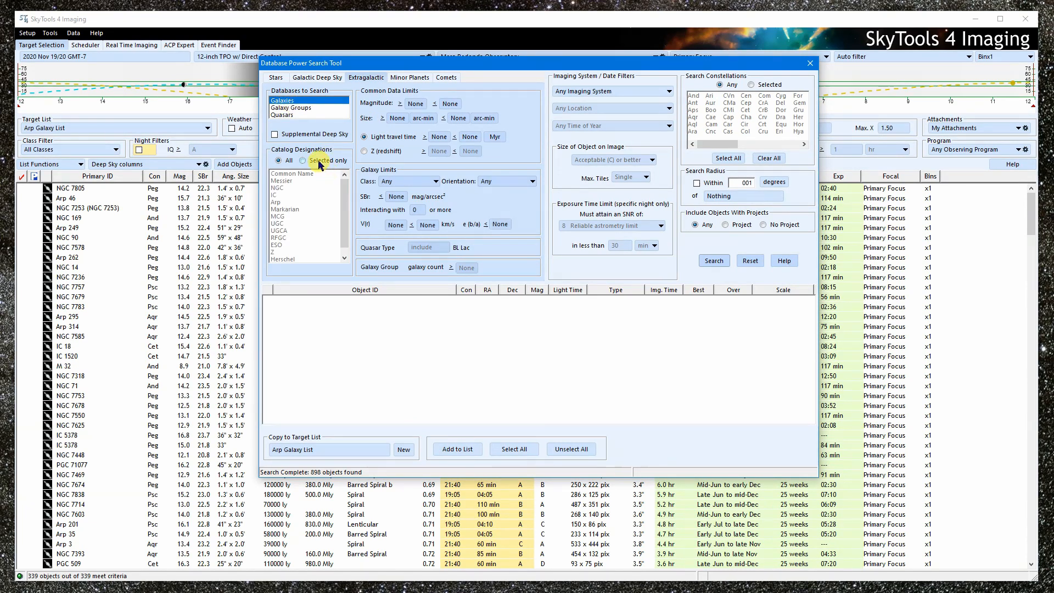
{"action": "left_click", "coordinate": [302, 108]}
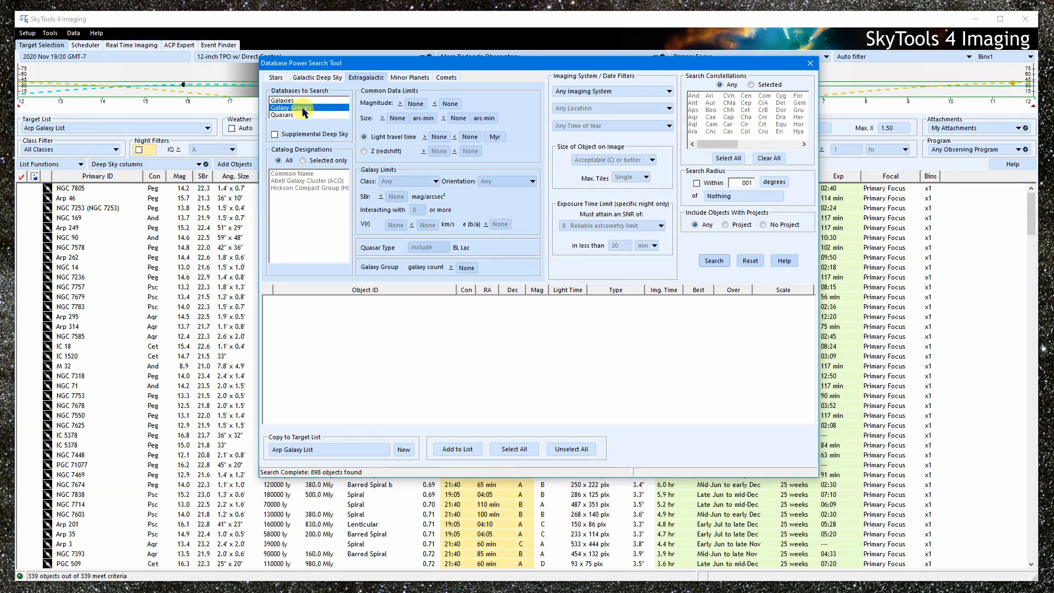
{"action": "left_click", "coordinate": [315, 160]}
{"action": "left_click", "coordinate": [315, 187]}
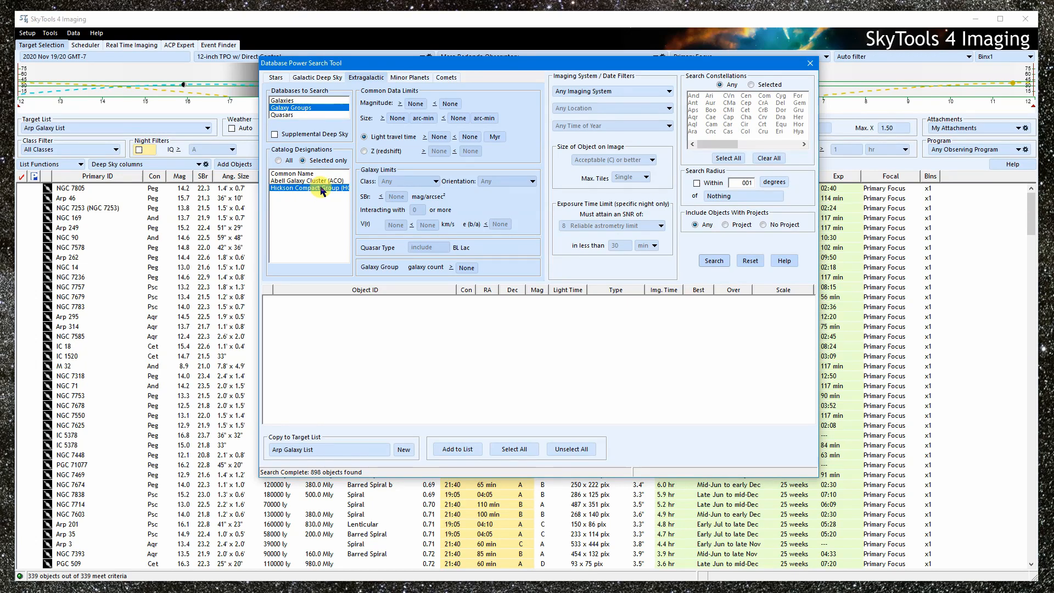
{"action": "left_click", "coordinate": [704, 262]}
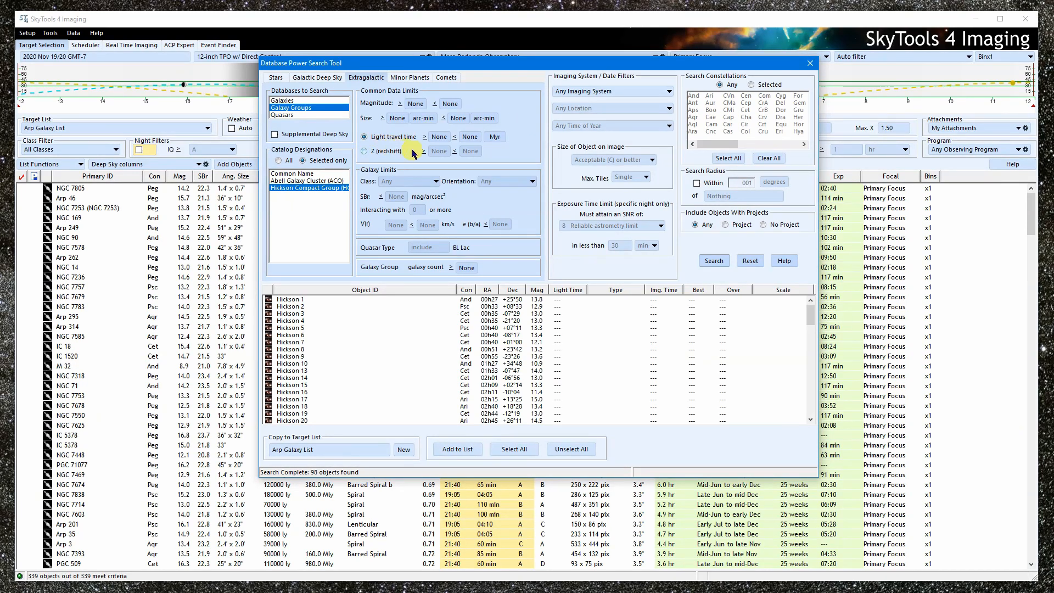
Step: Limit the Hickson groups to a minimum light travel time of 1.0 Myr and run the search
{"action": "left_click", "coordinate": [381, 153]}
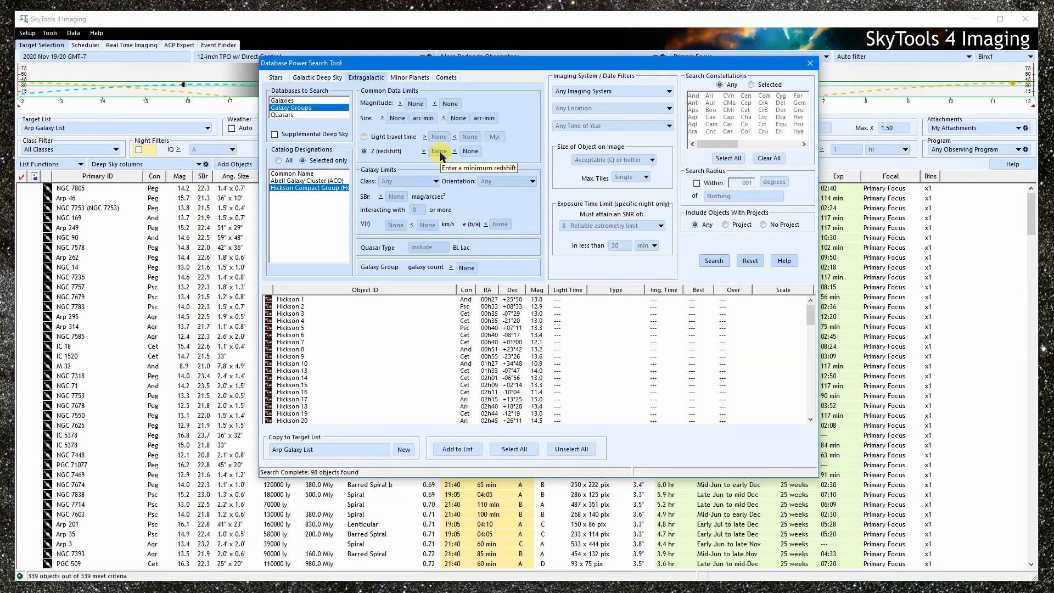
{"action": "left_click", "coordinate": [387, 138]}
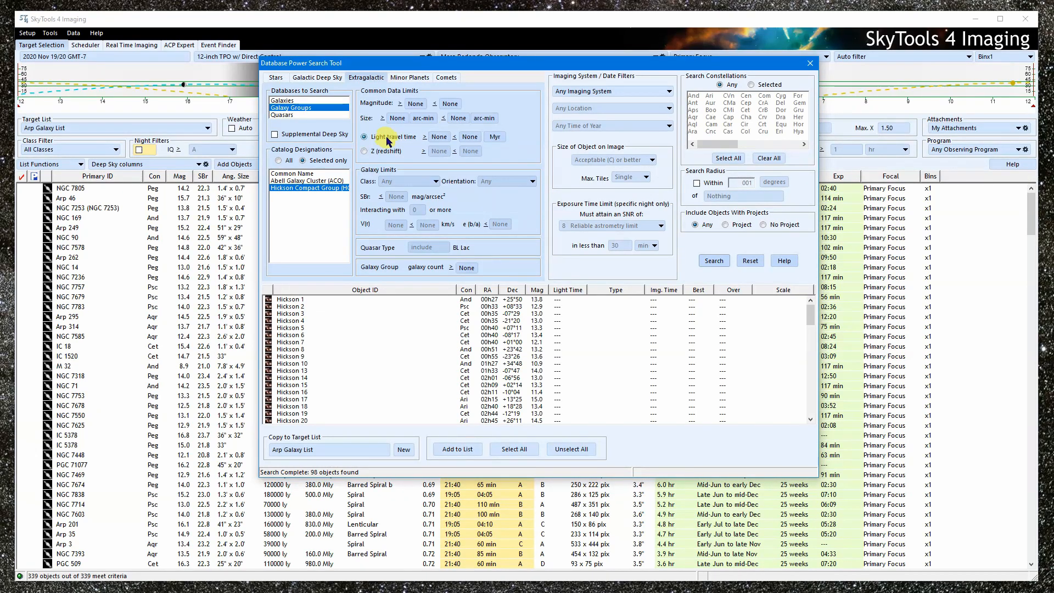
{"action": "left_click", "coordinate": [442, 138]}
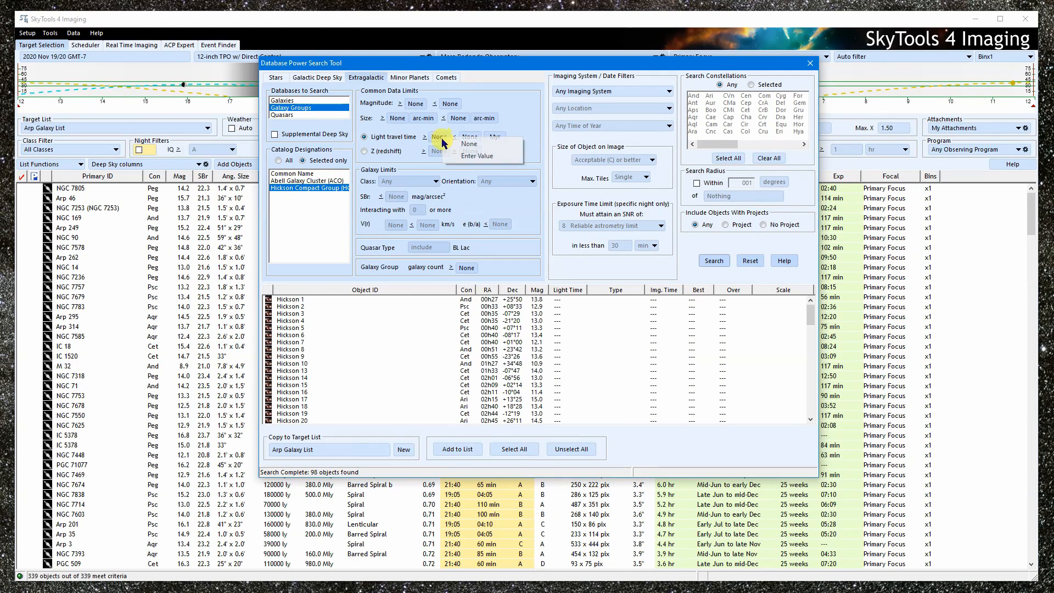
{"action": "type", "text": "1"}
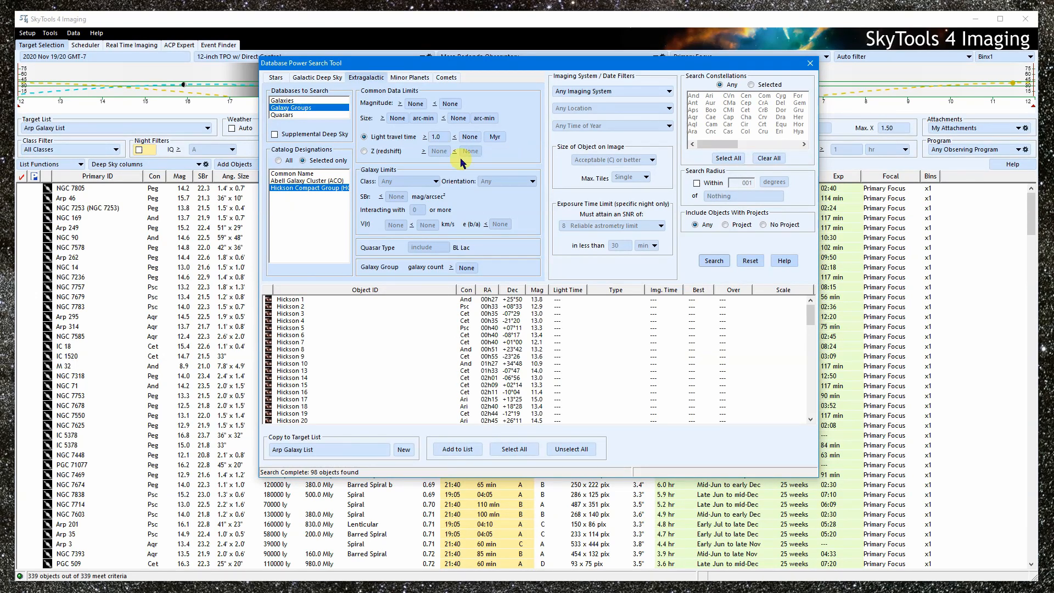
{"action": "left_click", "coordinate": [708, 261]}
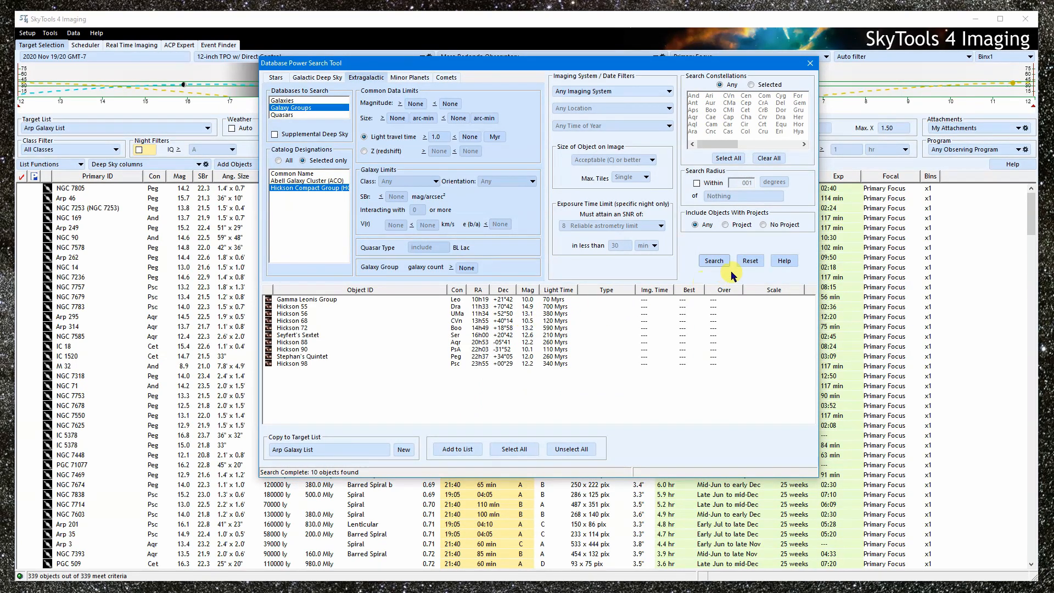
Step: Reset the search filters and search the quasars database with a minimum light travel time of 12.0 Gyr
{"action": "left_click", "coordinate": [750, 261]}
{"action": "left_click", "coordinate": [286, 115]}
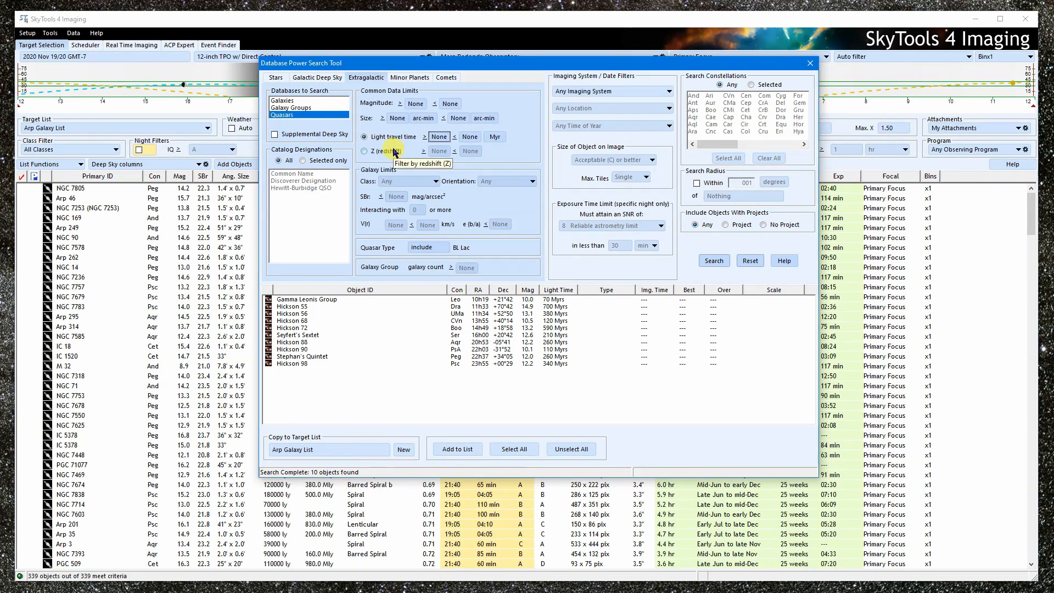
{"action": "left_click", "coordinate": [439, 136]}
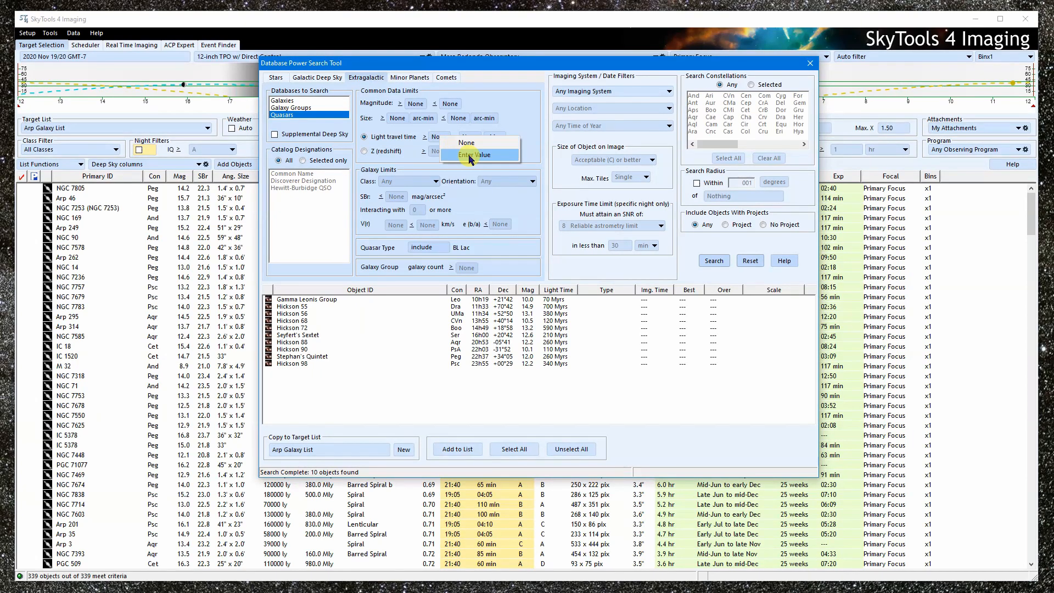
{"action": "type", "text": "12"}
{"action": "key", "text": "Return"}
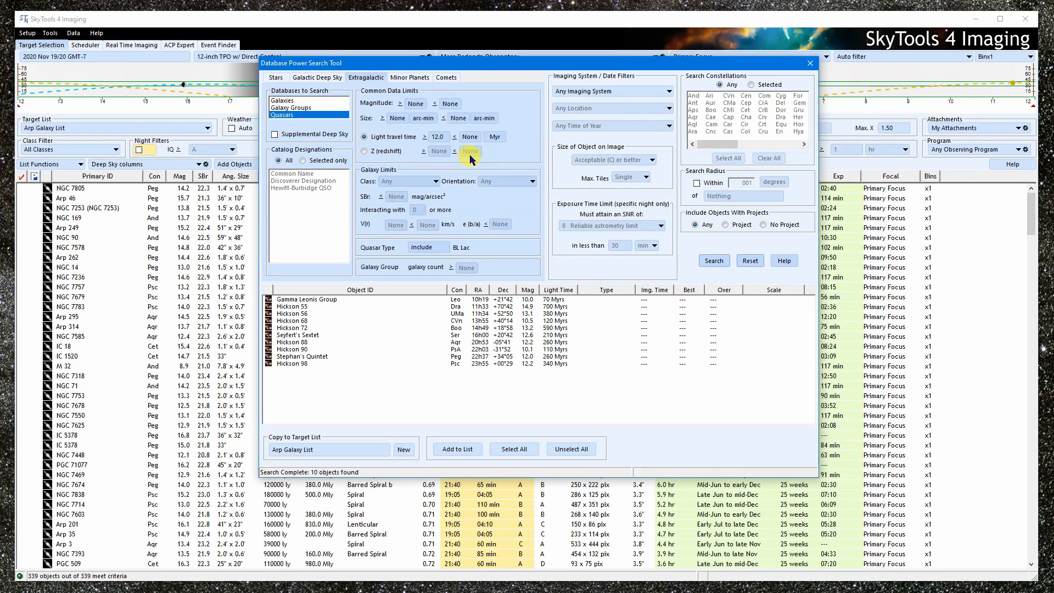
{"action": "left_click", "coordinate": [494, 137]}
{"action": "left_click", "coordinate": [713, 261]}
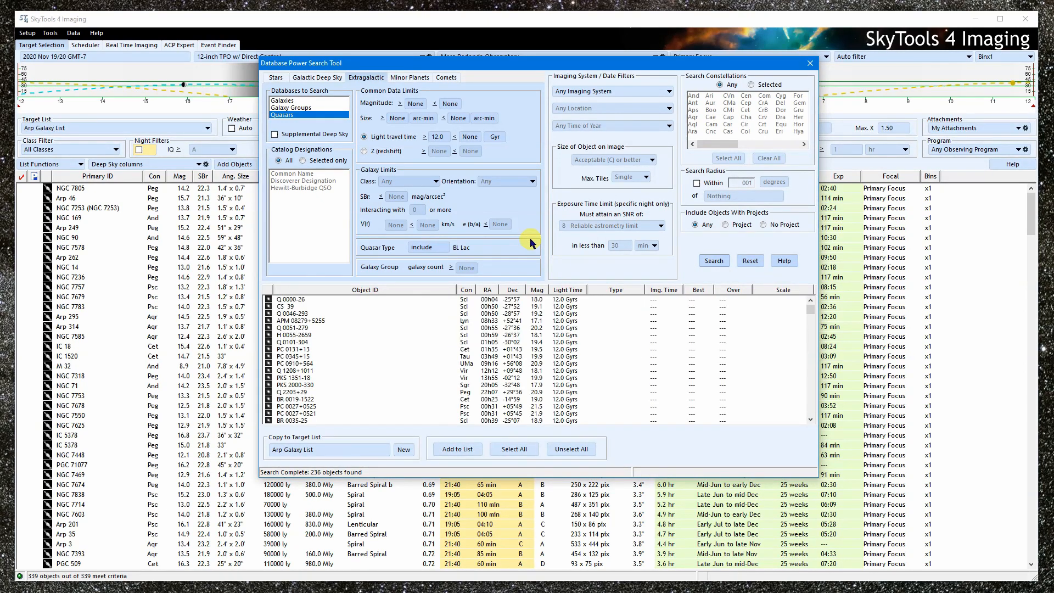
Step: Sort the quasar results by magnitude and set the quasar type filter to exclude BL Lac objects
{"action": "left_click", "coordinate": [538, 290]}
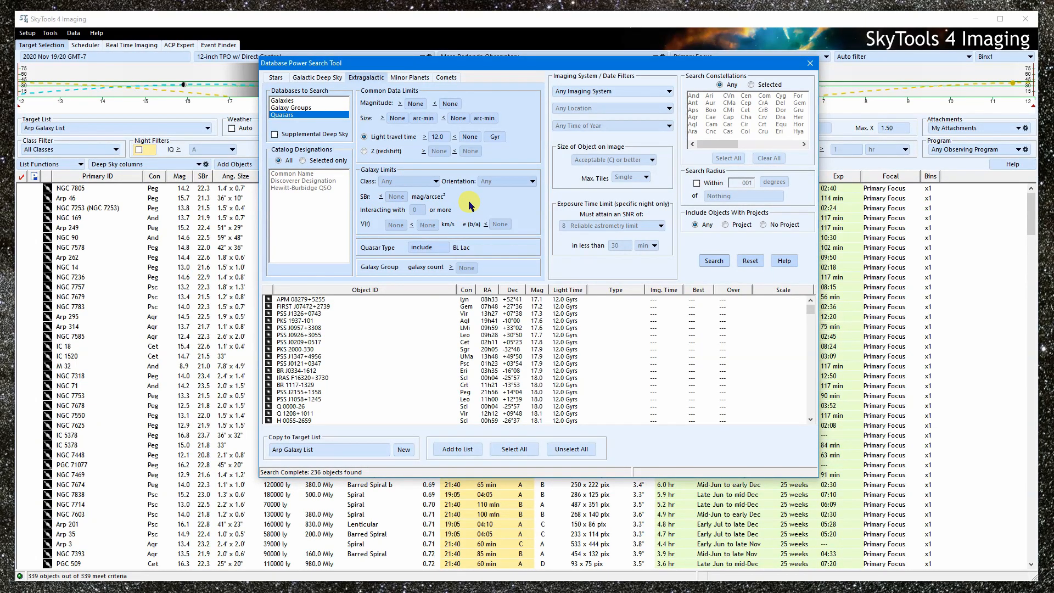
{"action": "left_click", "coordinate": [444, 250]}
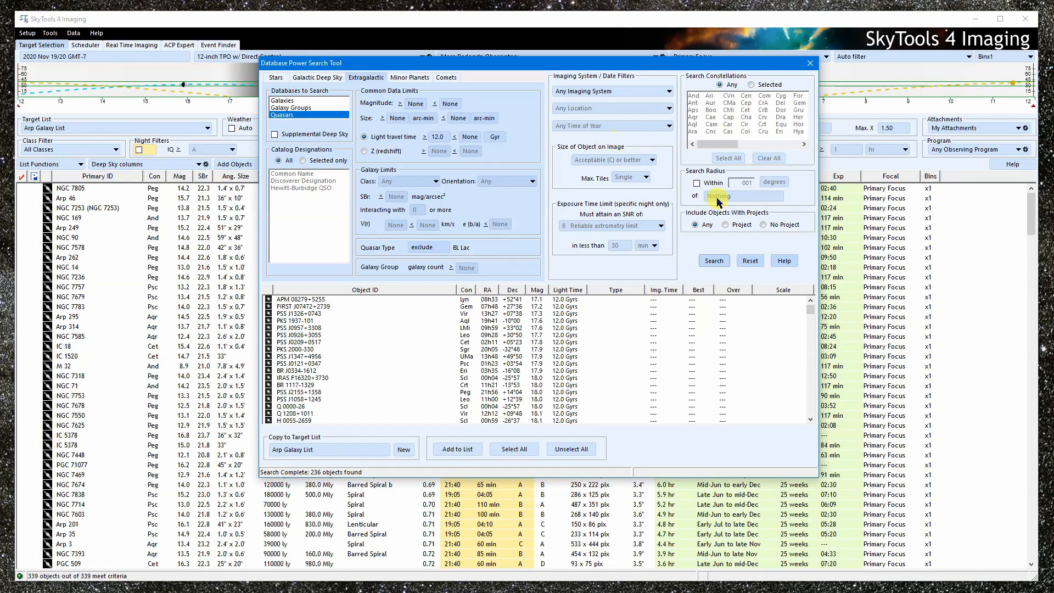
Step: Reset the search filters and set the extragalactic search to galaxies of the Barred Spiral class
{"action": "left_click", "coordinate": [749, 261]}
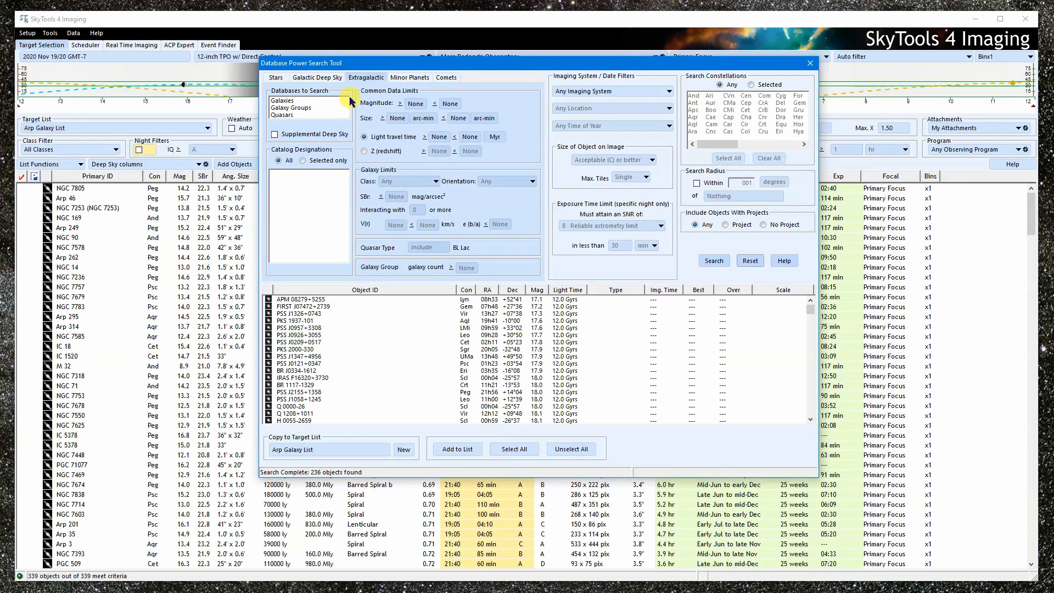
{"action": "left_click", "coordinate": [294, 102]}
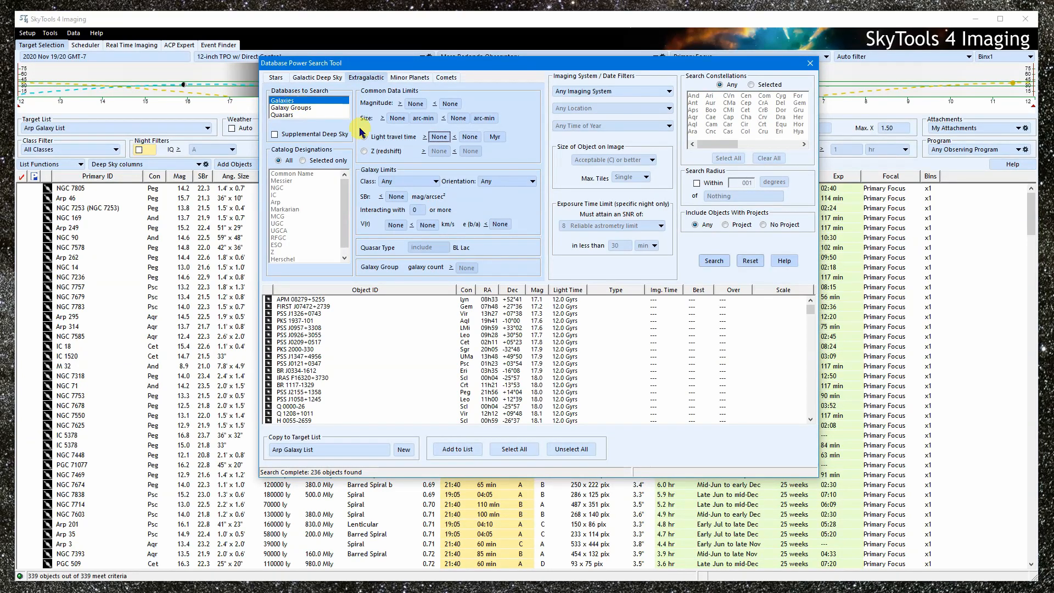
{"action": "left_click", "coordinate": [420, 182]}
{"action": "left_click", "coordinate": [474, 228]}
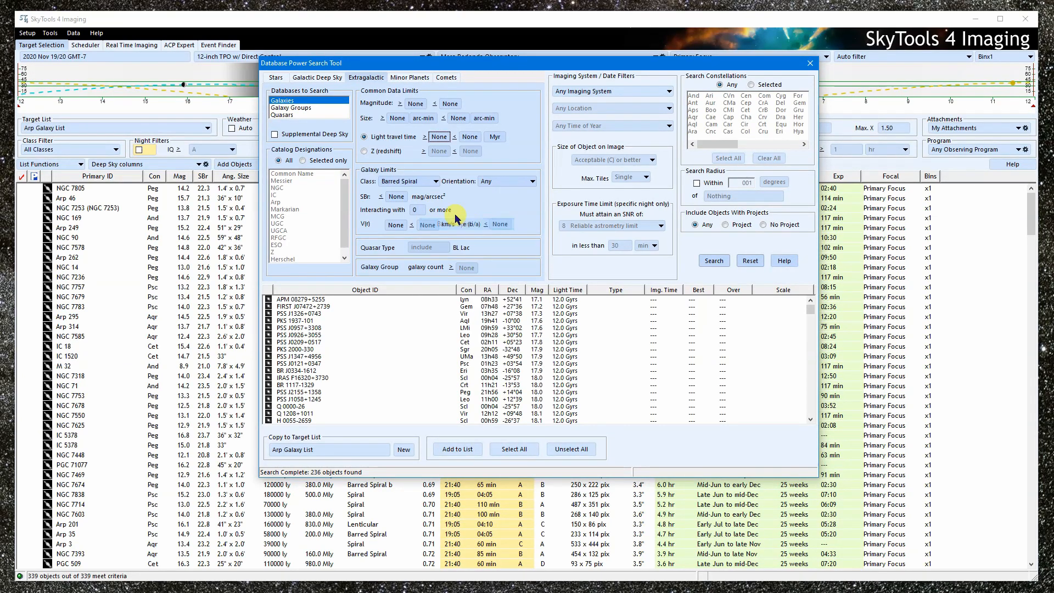
Step: Restrict the barred spiral galaxies to those with Herschel catalog designations and run the search
{"action": "left_click", "coordinate": [320, 162]}
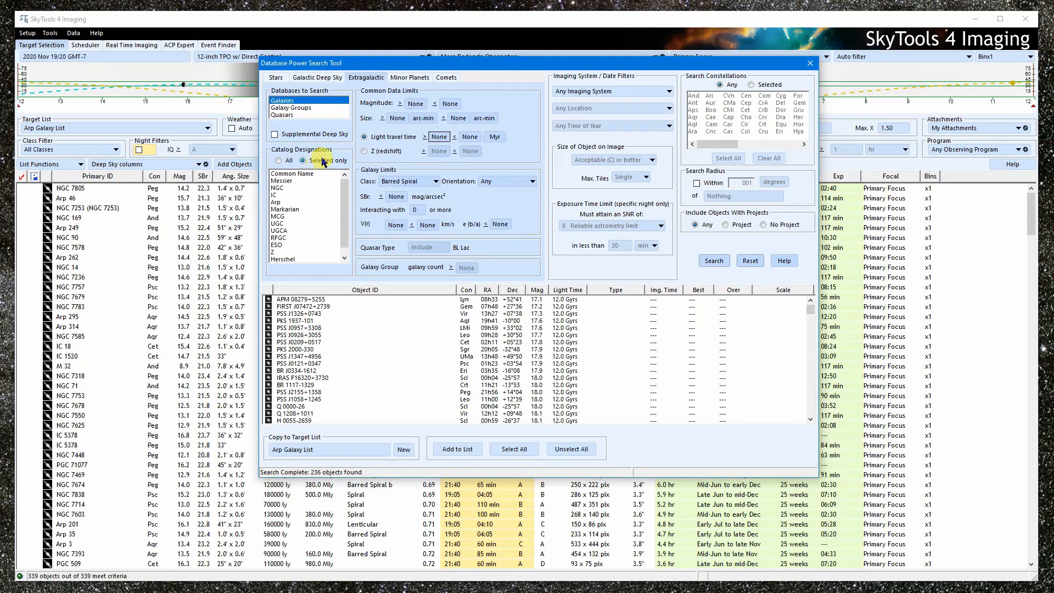
{"action": "left_click", "coordinate": [292, 258]}
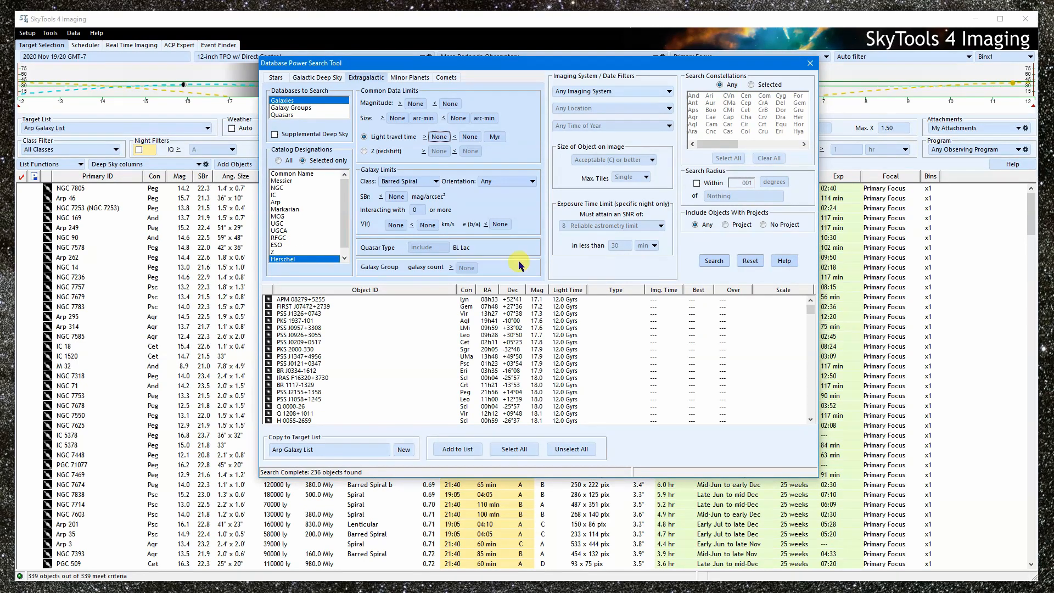
{"action": "left_click", "coordinate": [712, 261]}
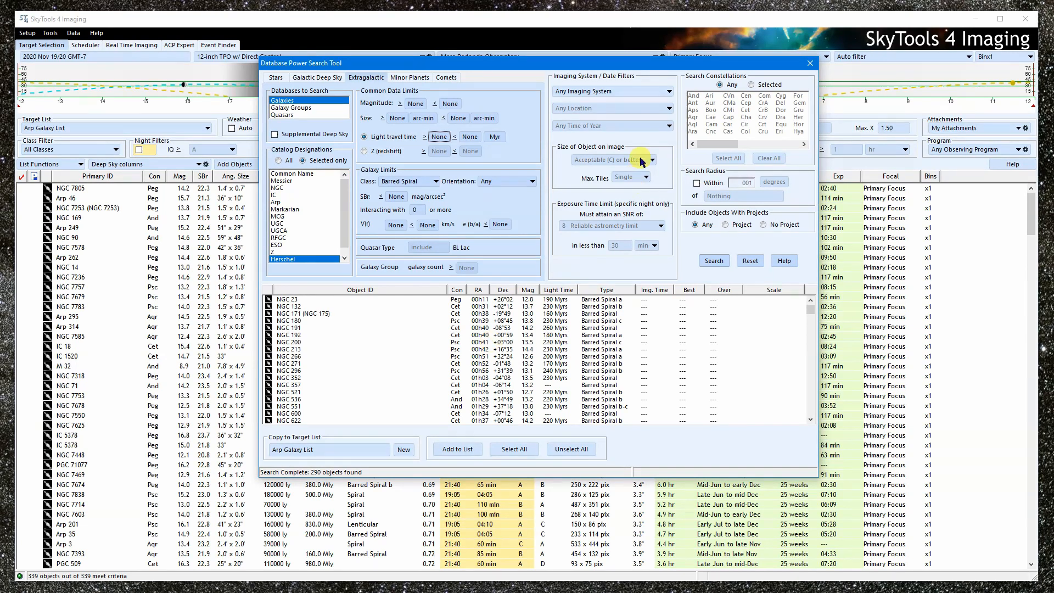
Step: Filter by the 12-inch TPO w/ Direct Control imaging system, with Single maximum tiles and an object size of Excellent (A) only
{"action": "left_click", "coordinate": [622, 93]}
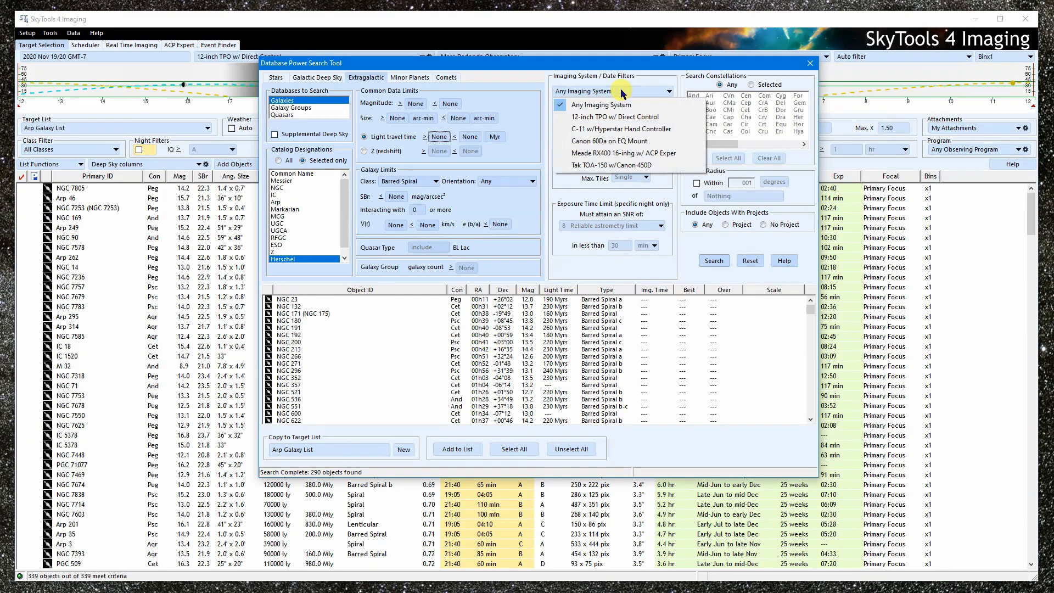
{"action": "left_click", "coordinate": [643, 117]}
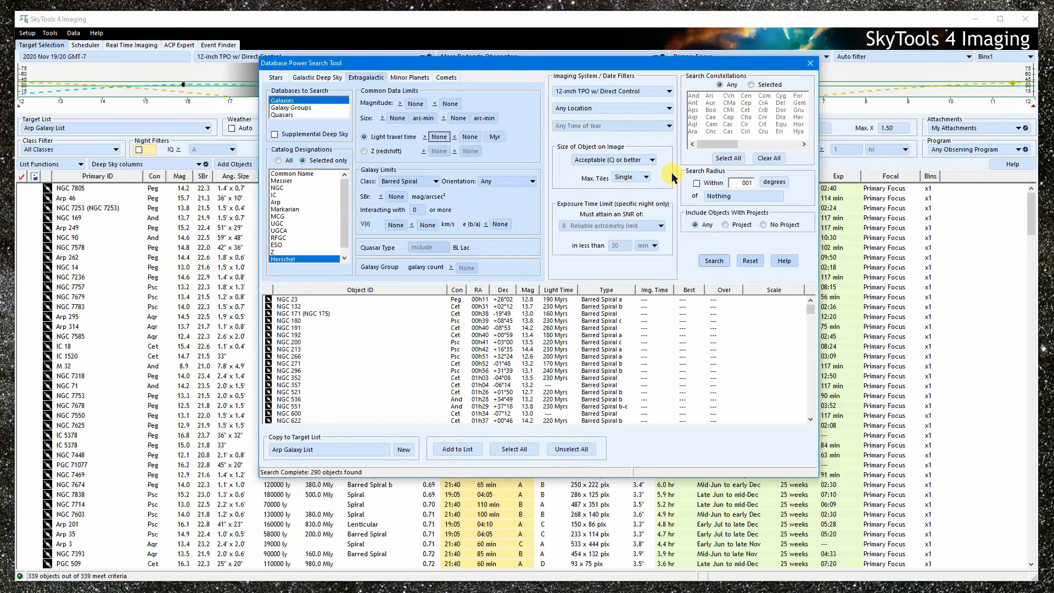
{"action": "left_click", "coordinate": [634, 177]}
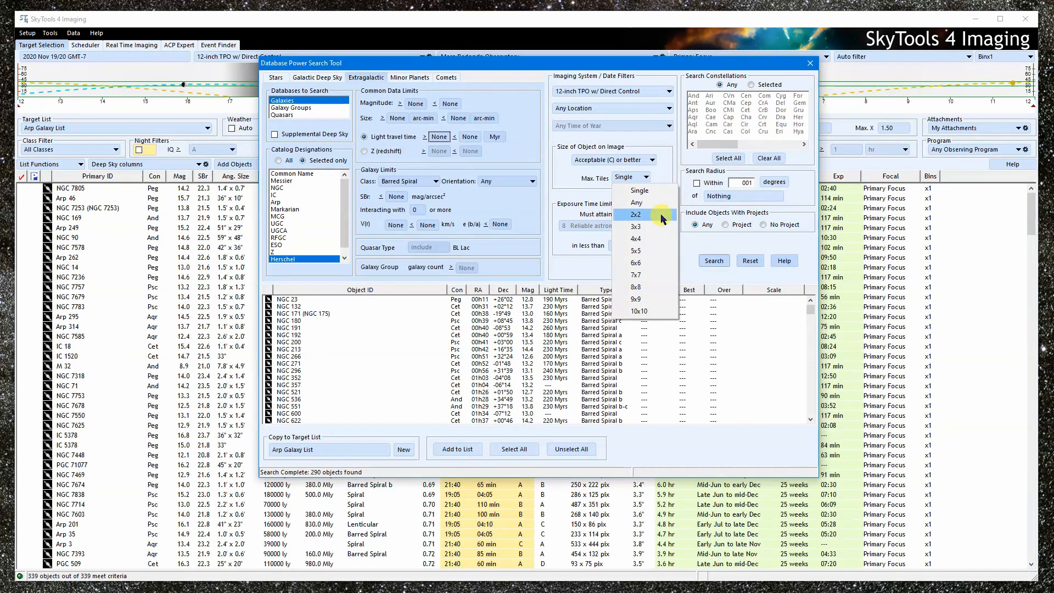
{"action": "left_click", "coordinate": [661, 195]}
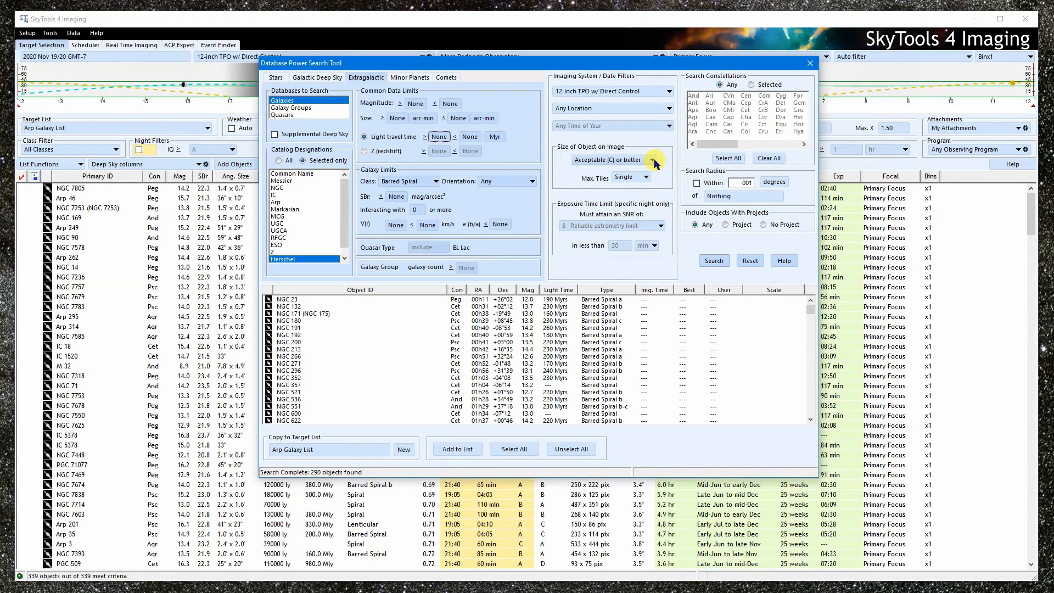
{"action": "left_click", "coordinate": [652, 160]}
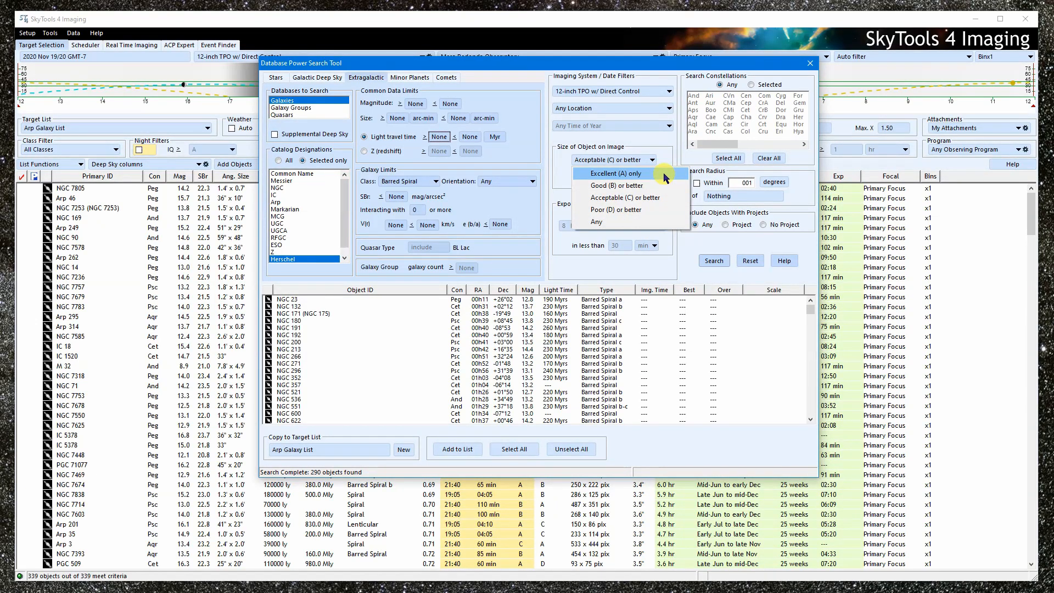
{"action": "left_click", "coordinate": [666, 175]}
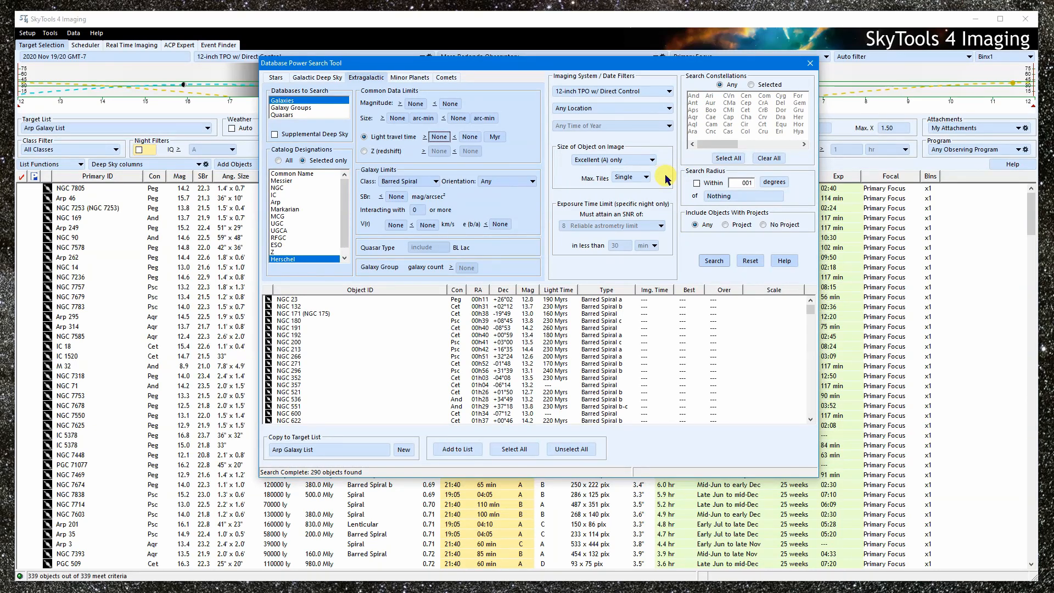
Step: Set the location filter to Mesa Redonda Observatory and run the galaxy search
{"action": "left_click", "coordinate": [635, 110]}
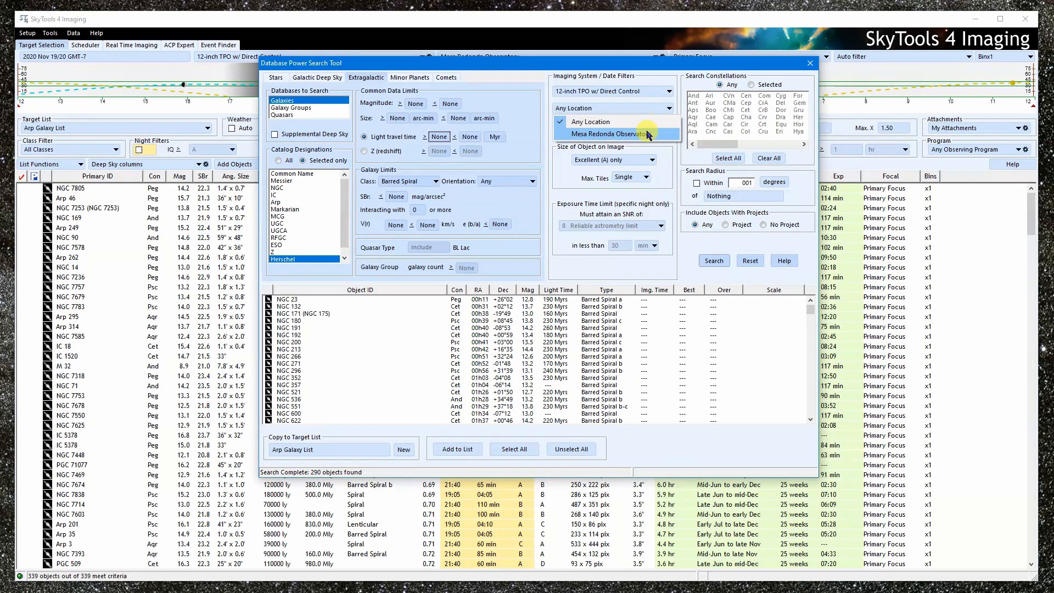
{"action": "left_click", "coordinate": [648, 134]}
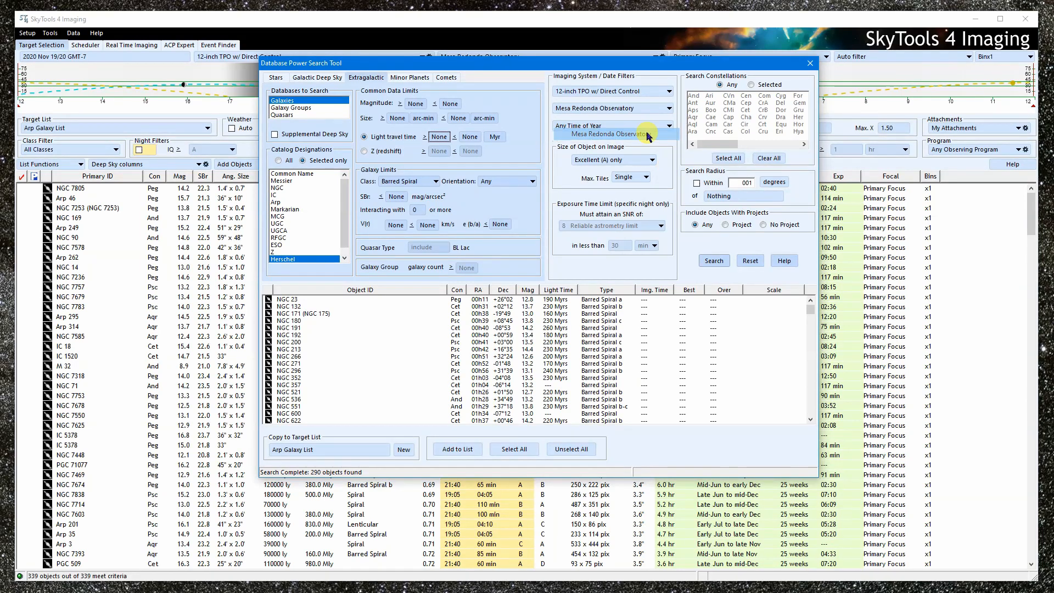
{"action": "left_click", "coordinate": [713, 261]}
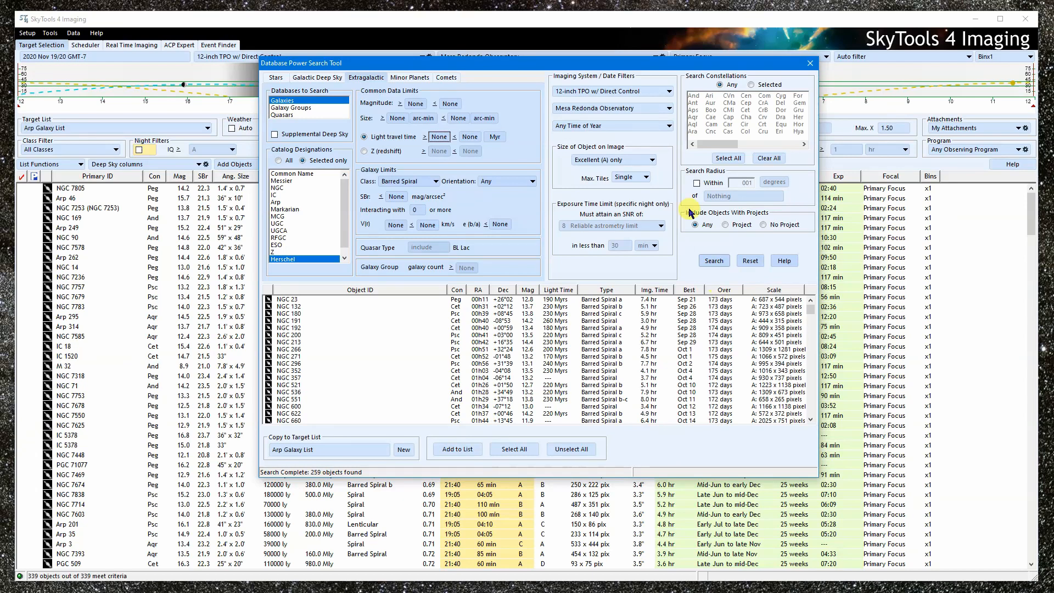
Step: Limit the galaxy search to Winter (Dec-Feb) and run it
{"action": "left_click", "coordinate": [610, 127]}
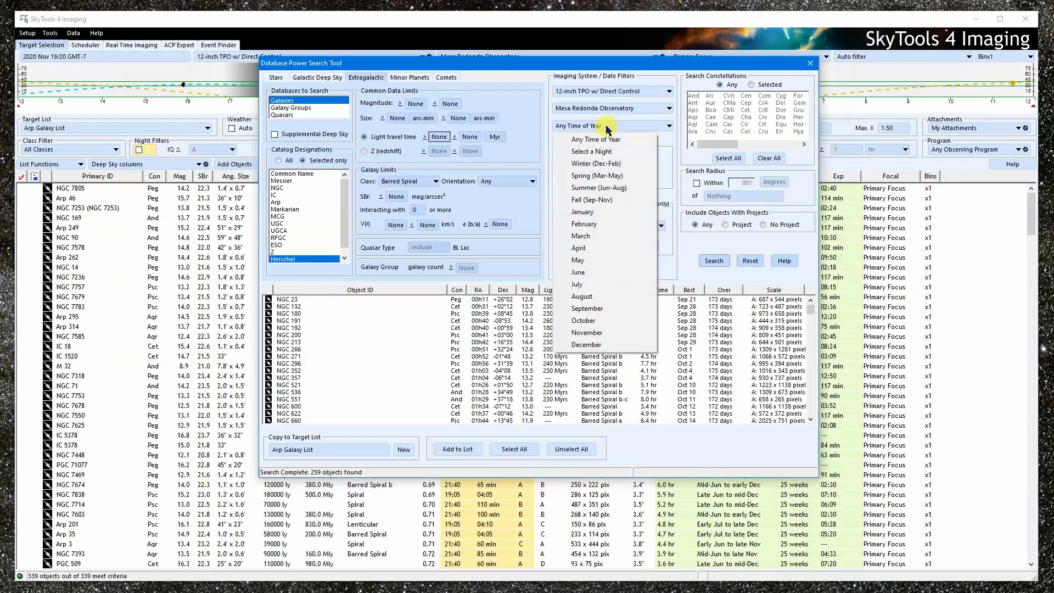
{"action": "left_click", "coordinate": [622, 163]}
{"action": "left_click", "coordinate": [714, 261]}
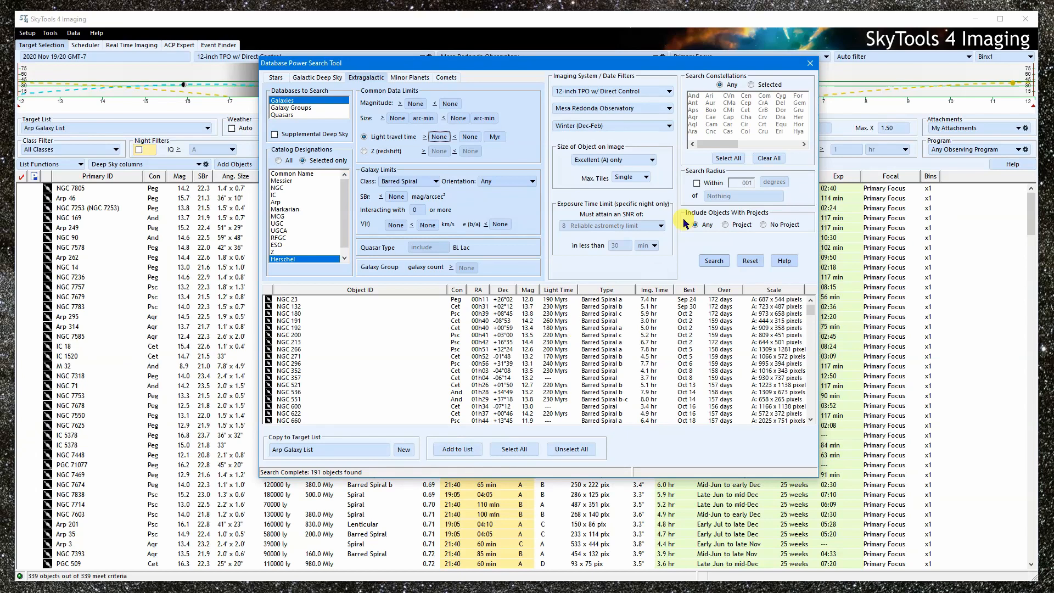
Step: Change the date filter to a specific night, the evening of 2020 Nov 13
{"action": "left_click", "coordinate": [638, 126]}
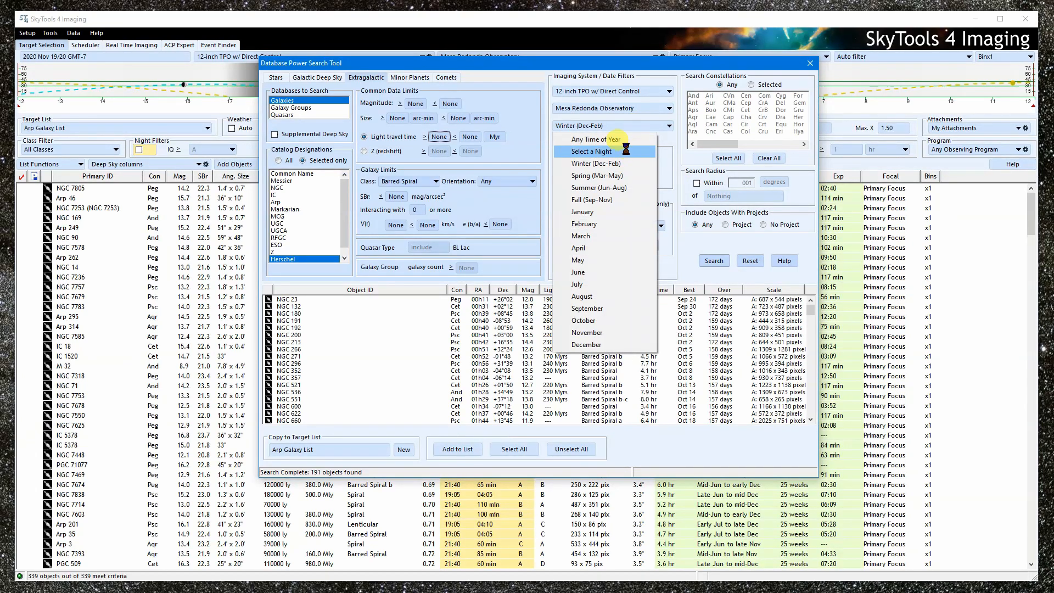
{"action": "left_click", "coordinate": [626, 150]}
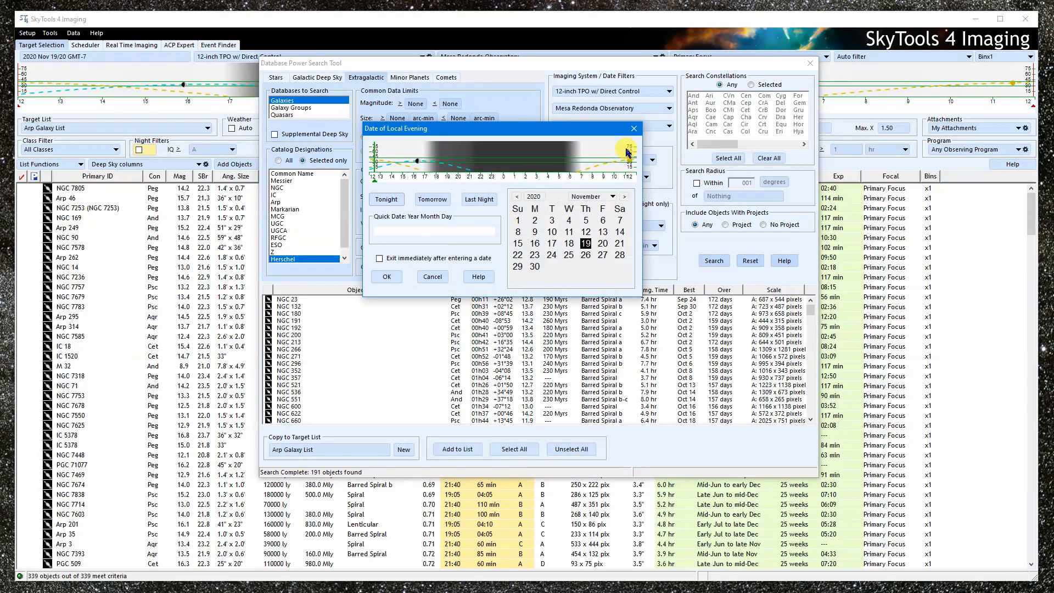
{"action": "left_click", "coordinate": [603, 233]}
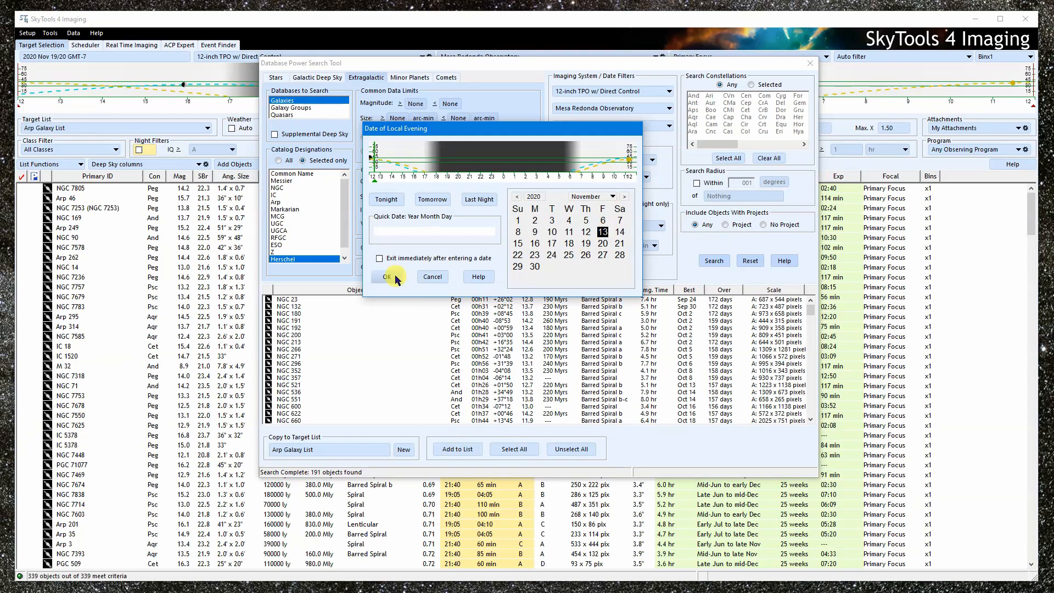
{"action": "left_click", "coordinate": [387, 277]}
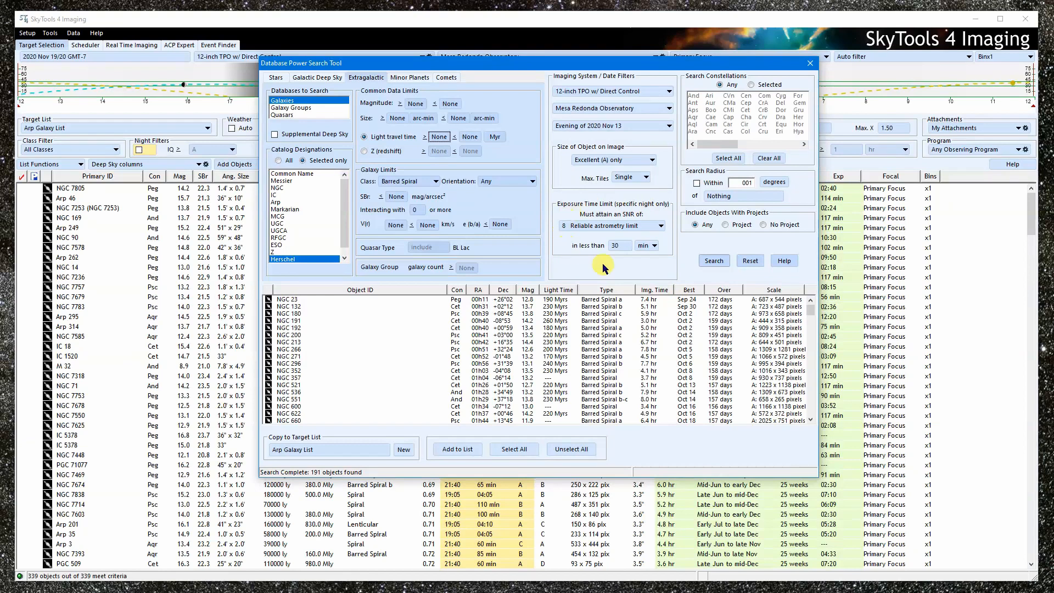
Step: Set the exposure limit's required SNR to 30 Higher picture quality and run the search
{"action": "left_click", "coordinate": [656, 226]}
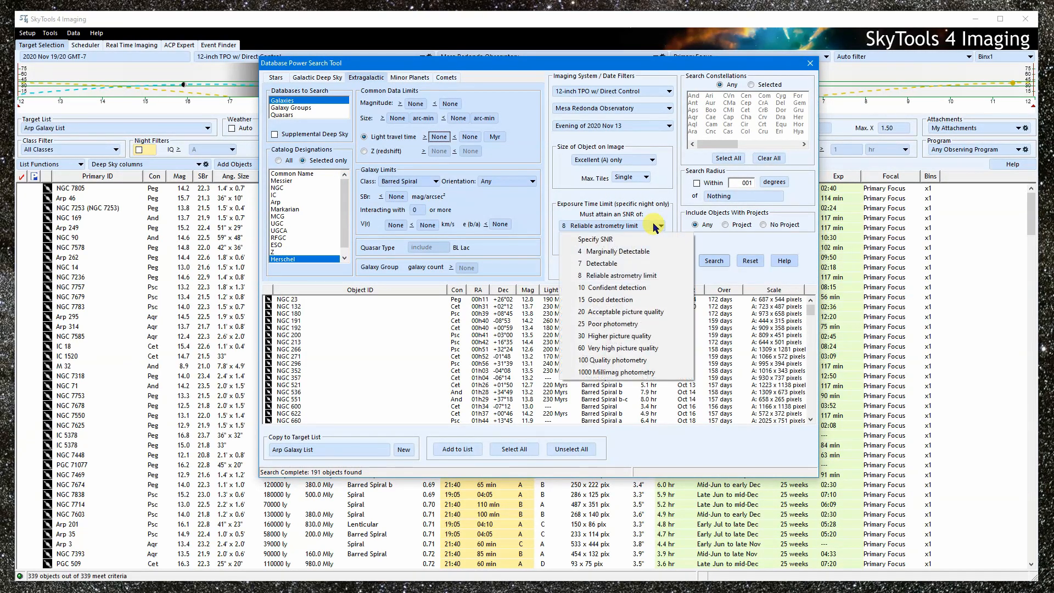
{"action": "left_click", "coordinate": [641, 335]}
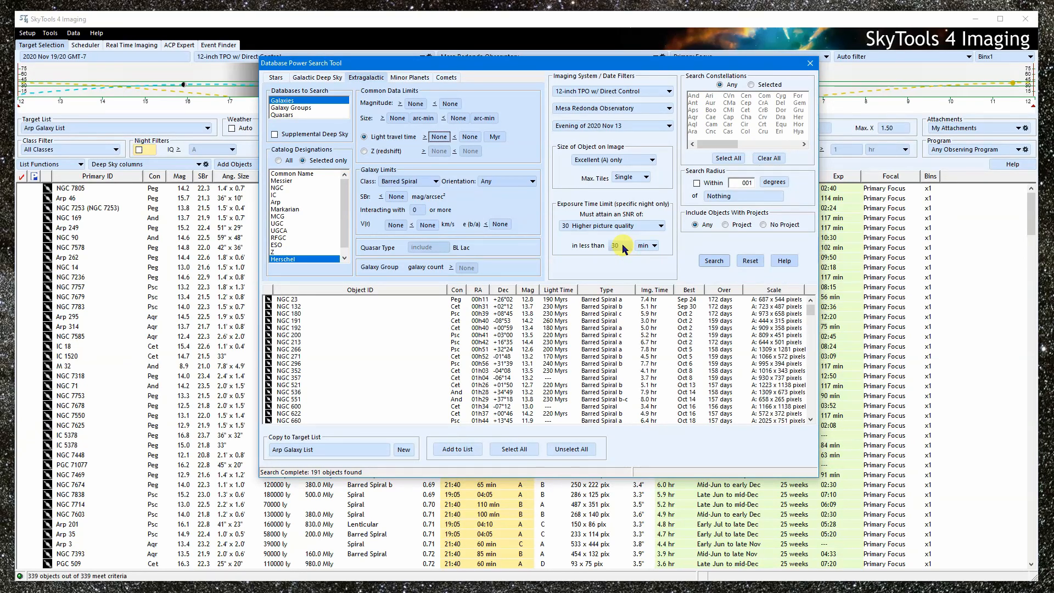
{"action": "left_click", "coordinate": [713, 261]}
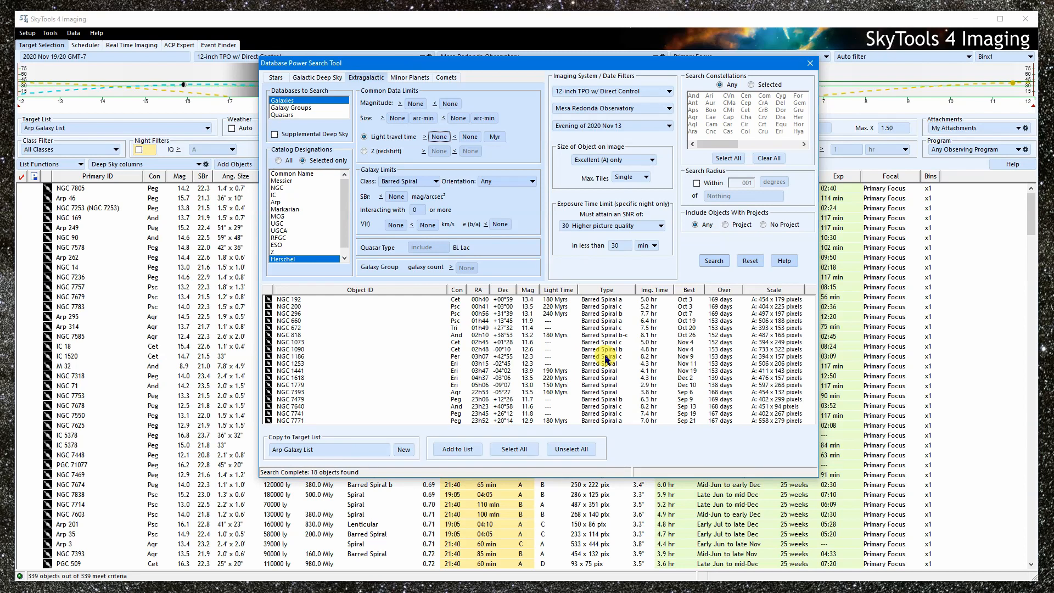
Step: Switch from the extragalactic search to the minor planets search
{"action": "left_click", "coordinate": [447, 77]}
{"action": "left_click", "coordinate": [417, 79]}
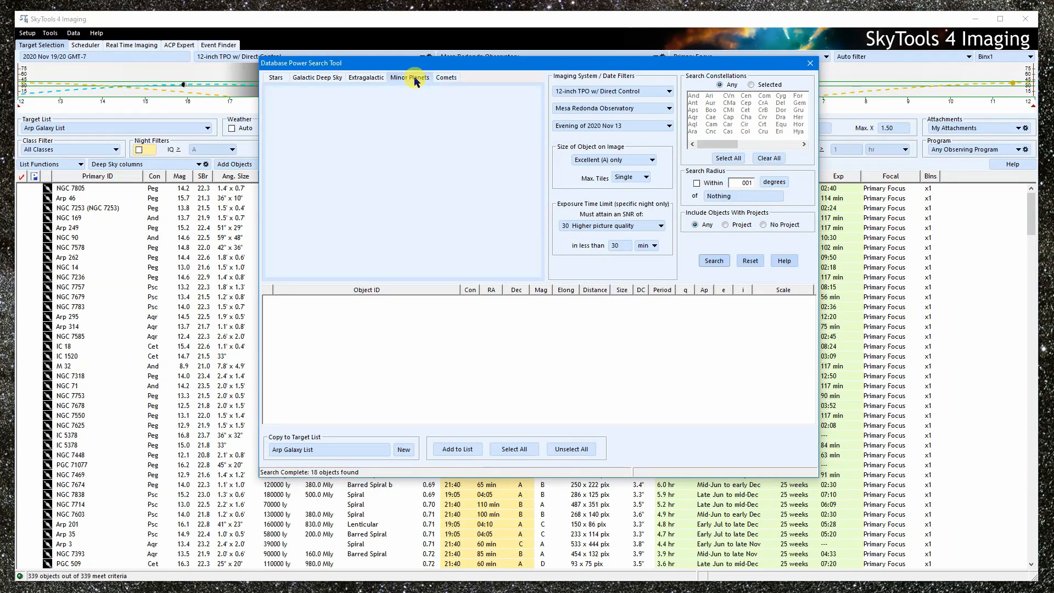